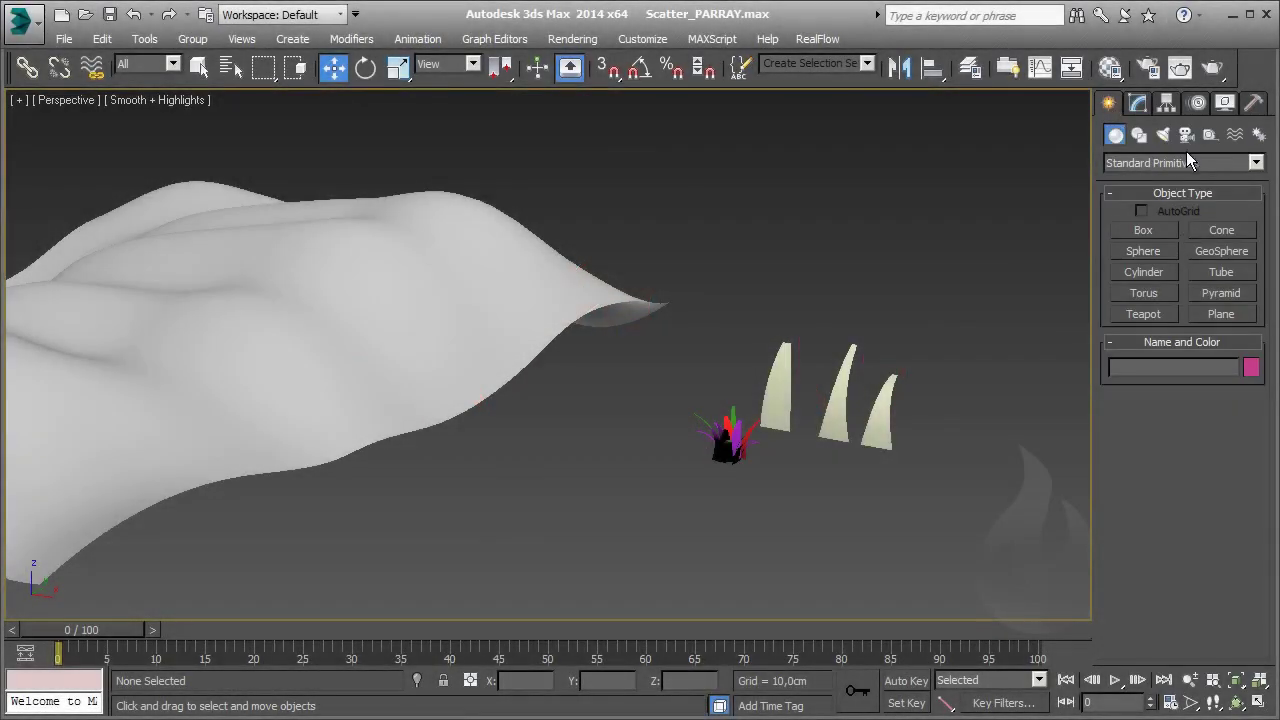
Create a PArray particle emitter, PArray001, from Particle Systems beside the wavy plane
left_click(1190, 162)
left_click(1200, 218)
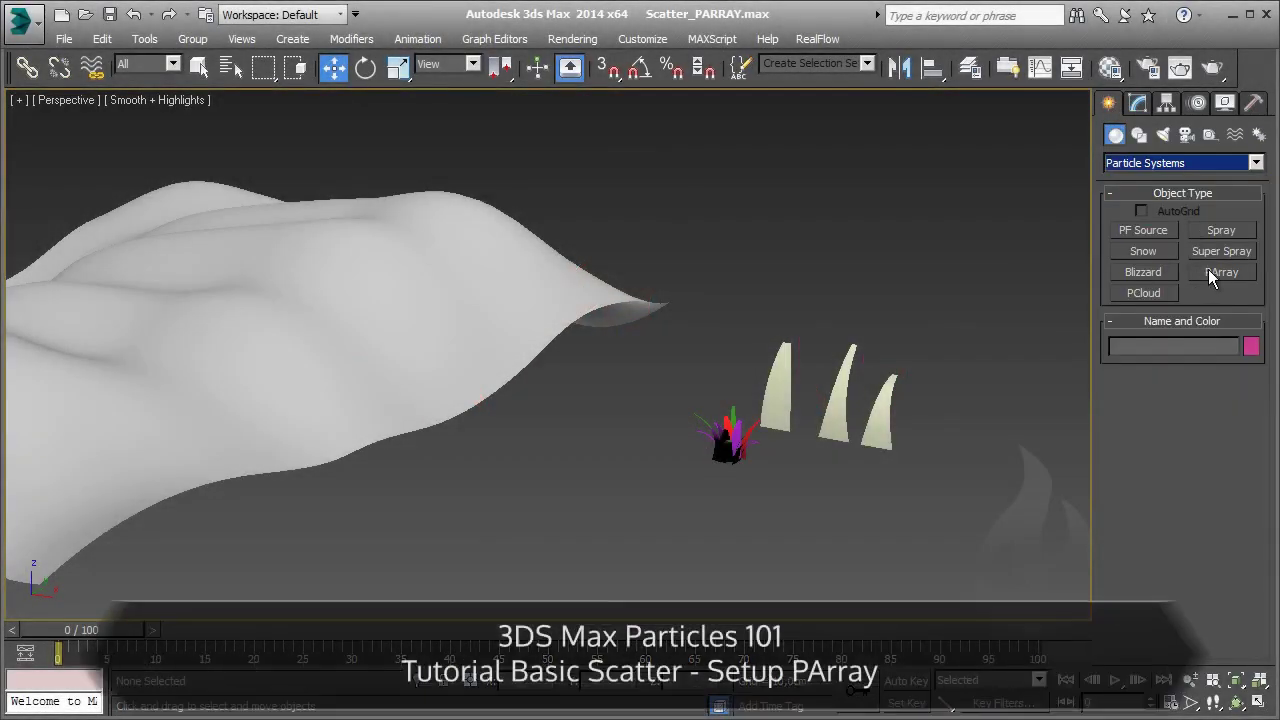
left_click(1210, 273)
left_click_drag(597, 503, 622, 518)
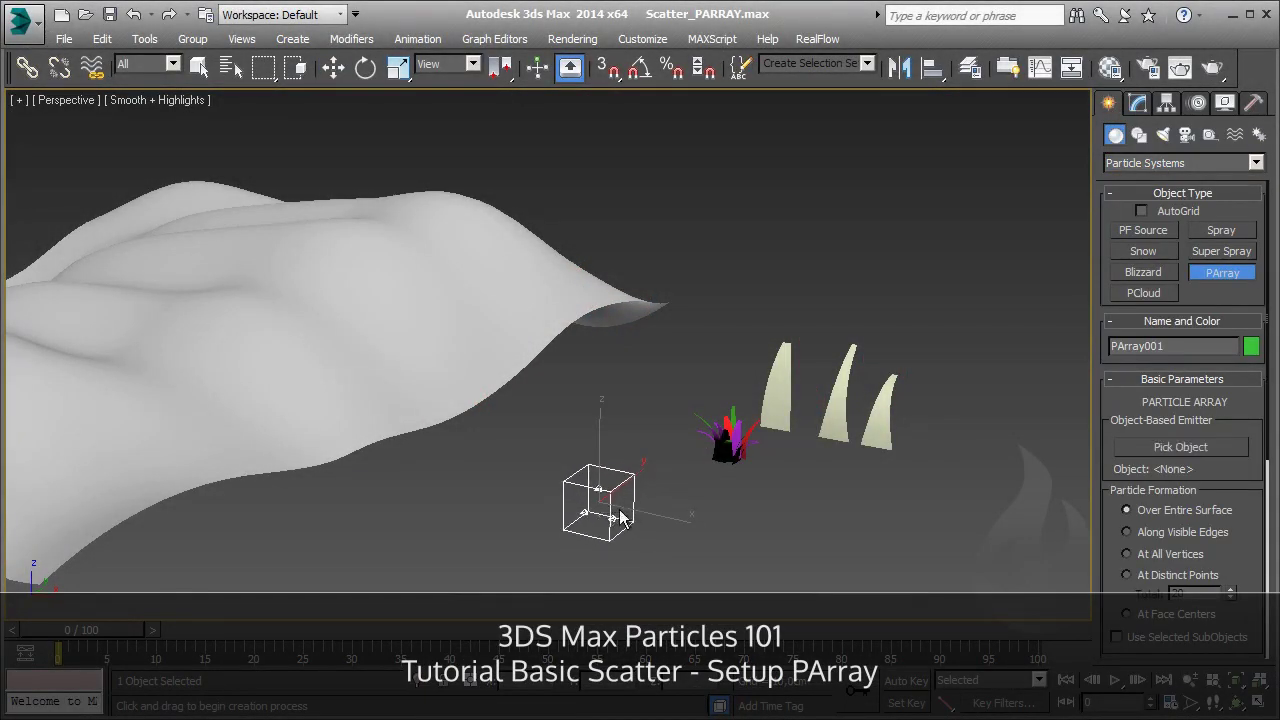
key("w")
middle_click_drag(622, 518, 560, 408, "alt")
Pick the wavy plane Plane001 as PArray001's emitter object
left_click(1137, 103)
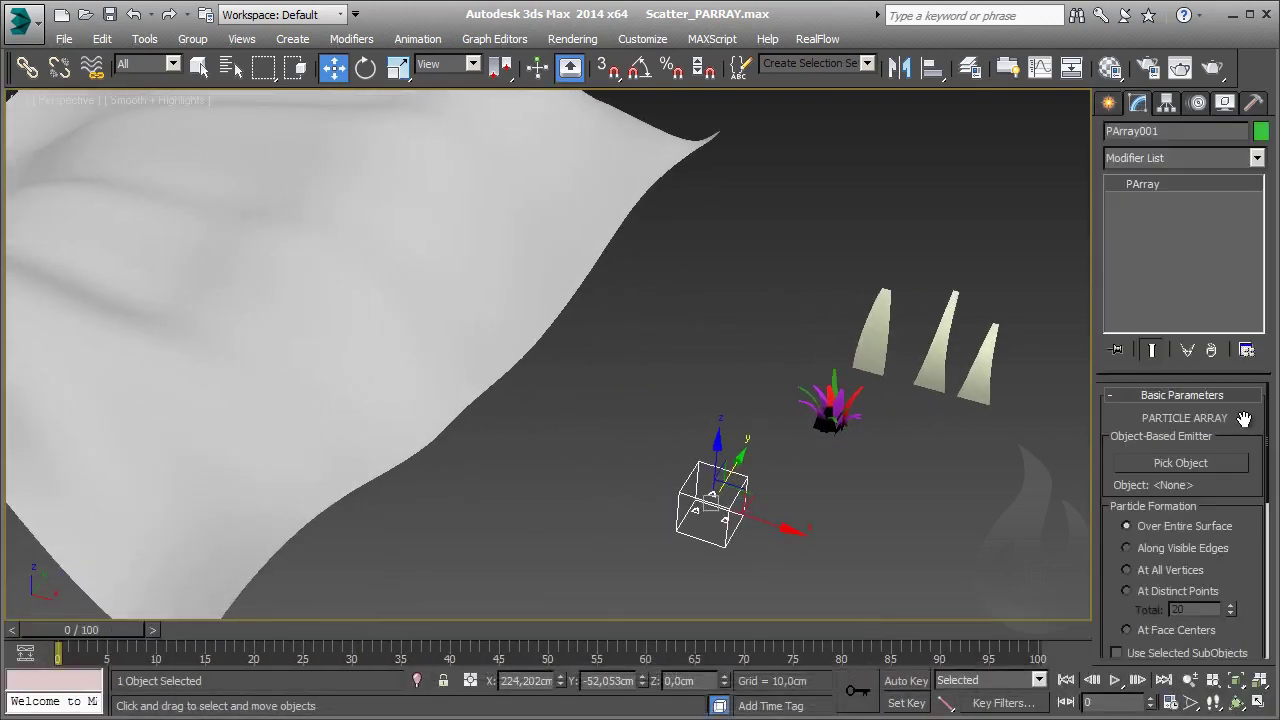
left_click(1166, 470)
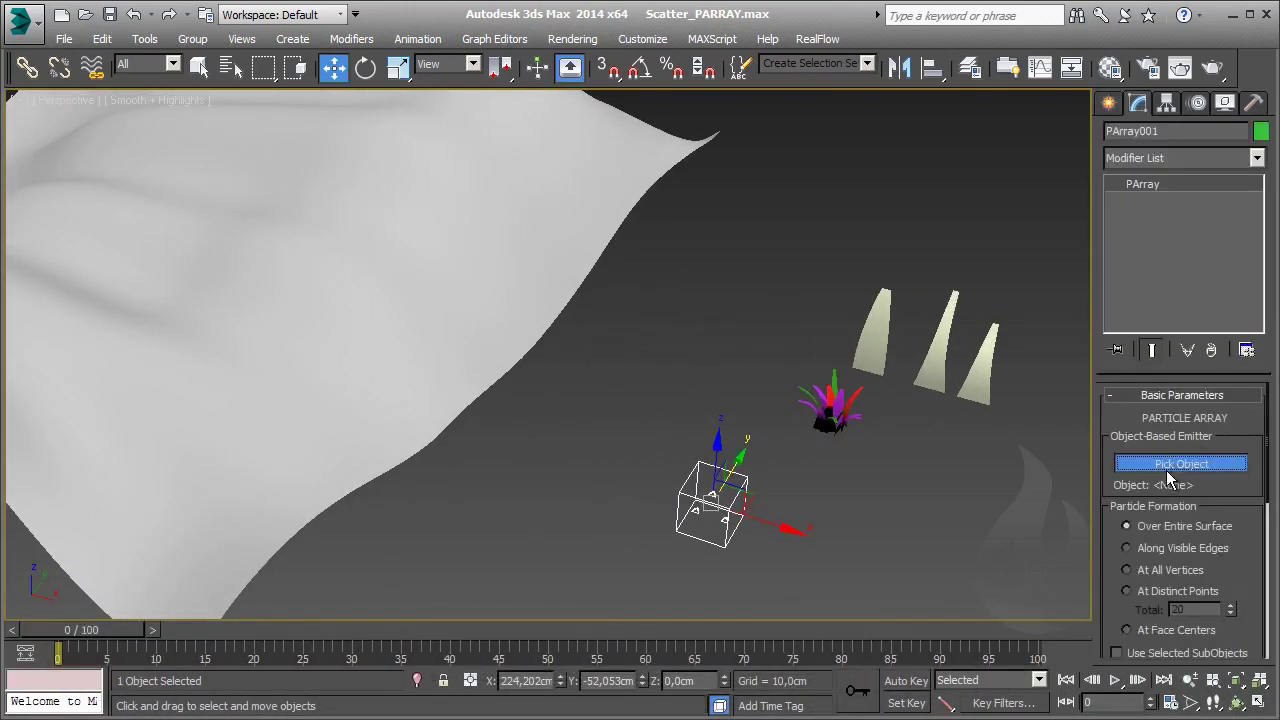
left_click(322, 278)
scroll(294, 214, "up", 1)
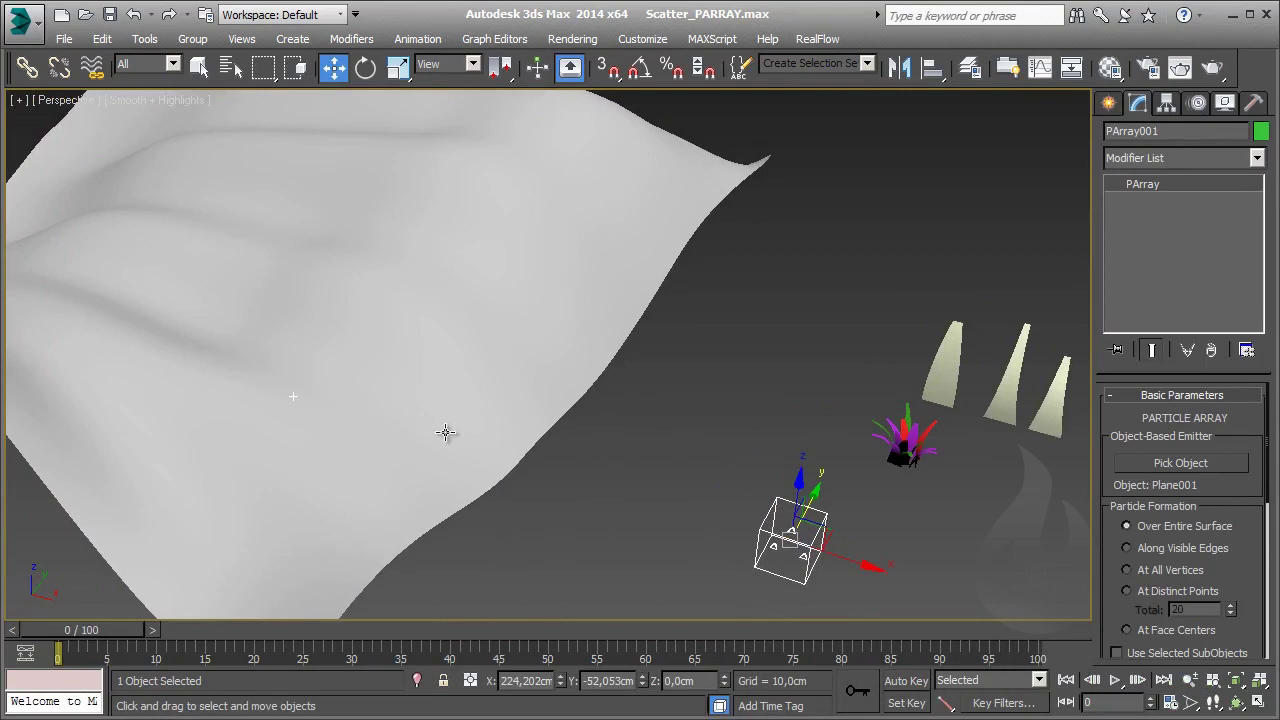
key("z")
Set the viewport Percentage of Particles to 100
scroll(1250, 555, "down", 1)
scroll(1203, 563, "down", 2)
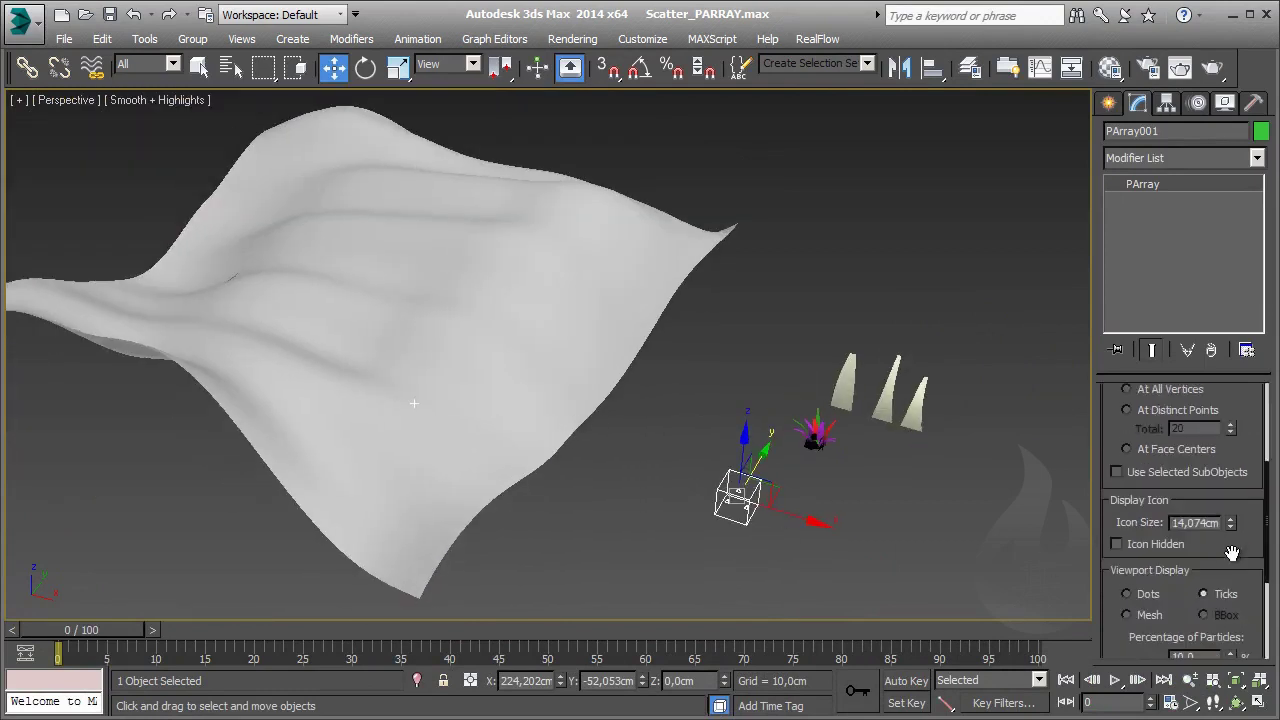
scroll(1203, 570, "down", 1)
double_click(1183, 597)
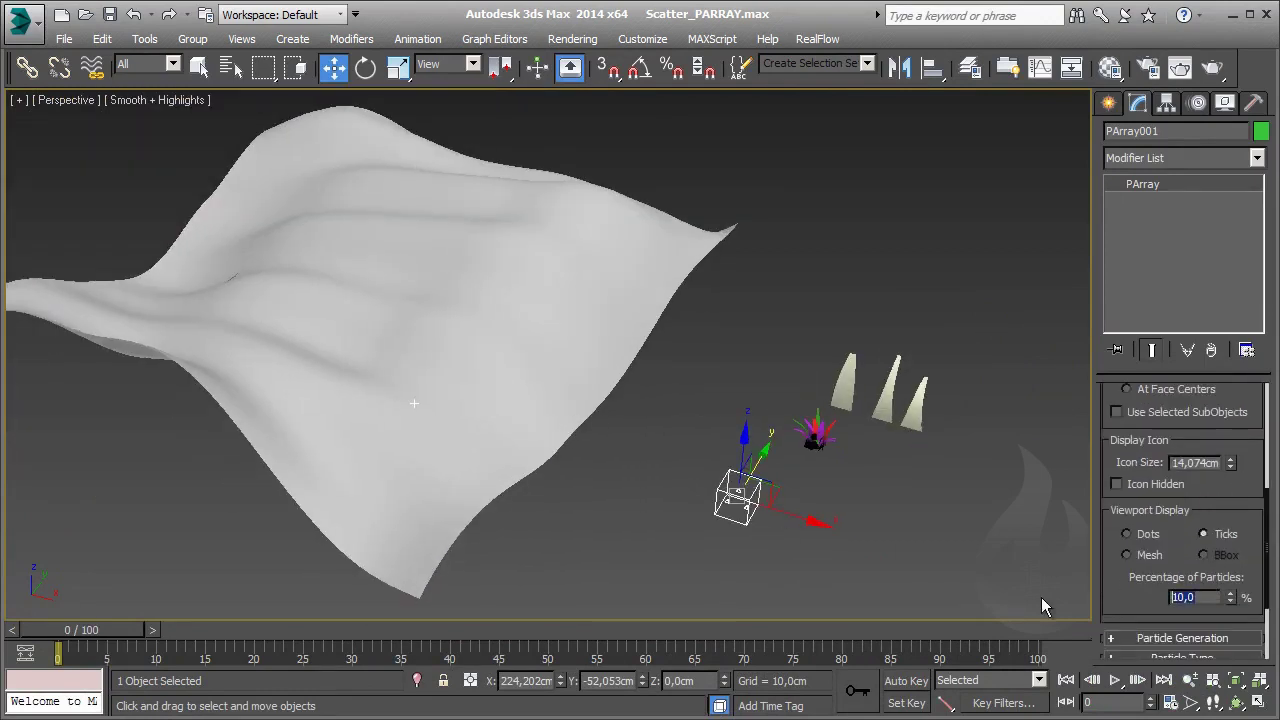
type("100")
key("Return")
scroll(1135, 598, "down", 2)
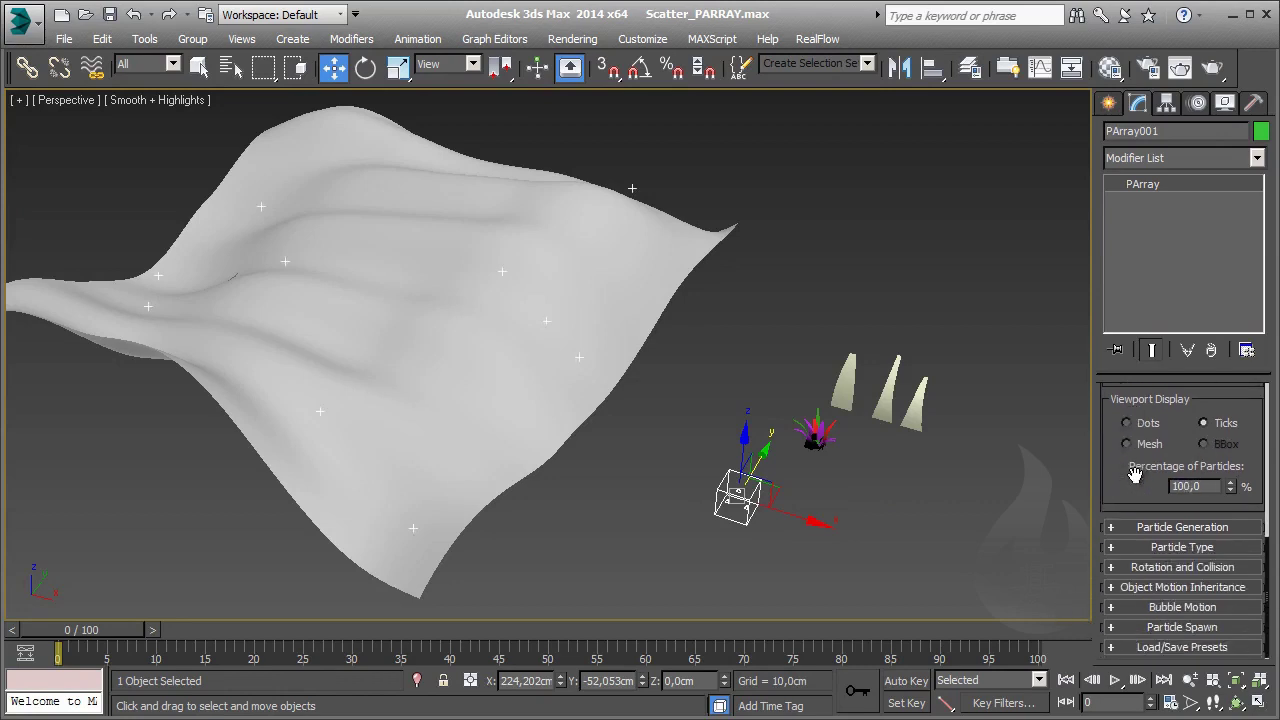
Set the Particle Generation Use Rate to 4
left_click(1153, 524)
scroll(1153, 524, "down", 1)
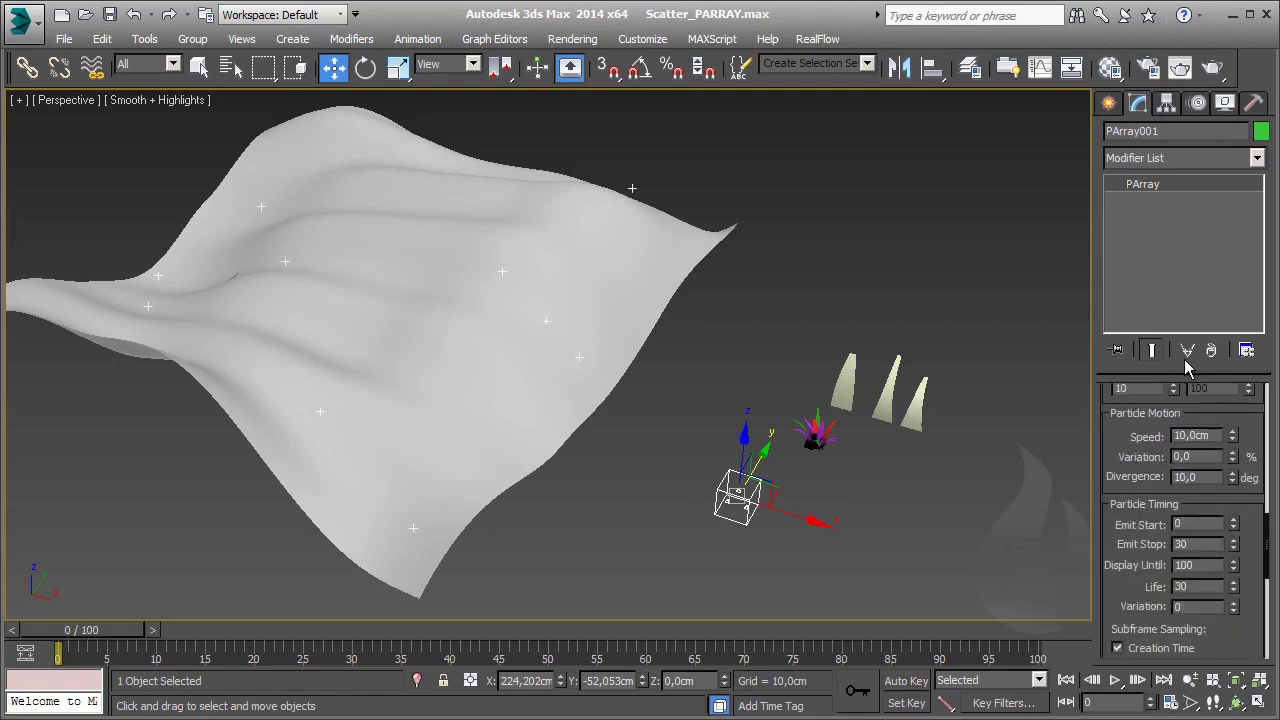
left_click_drag(1187, 373, 1187, 243)
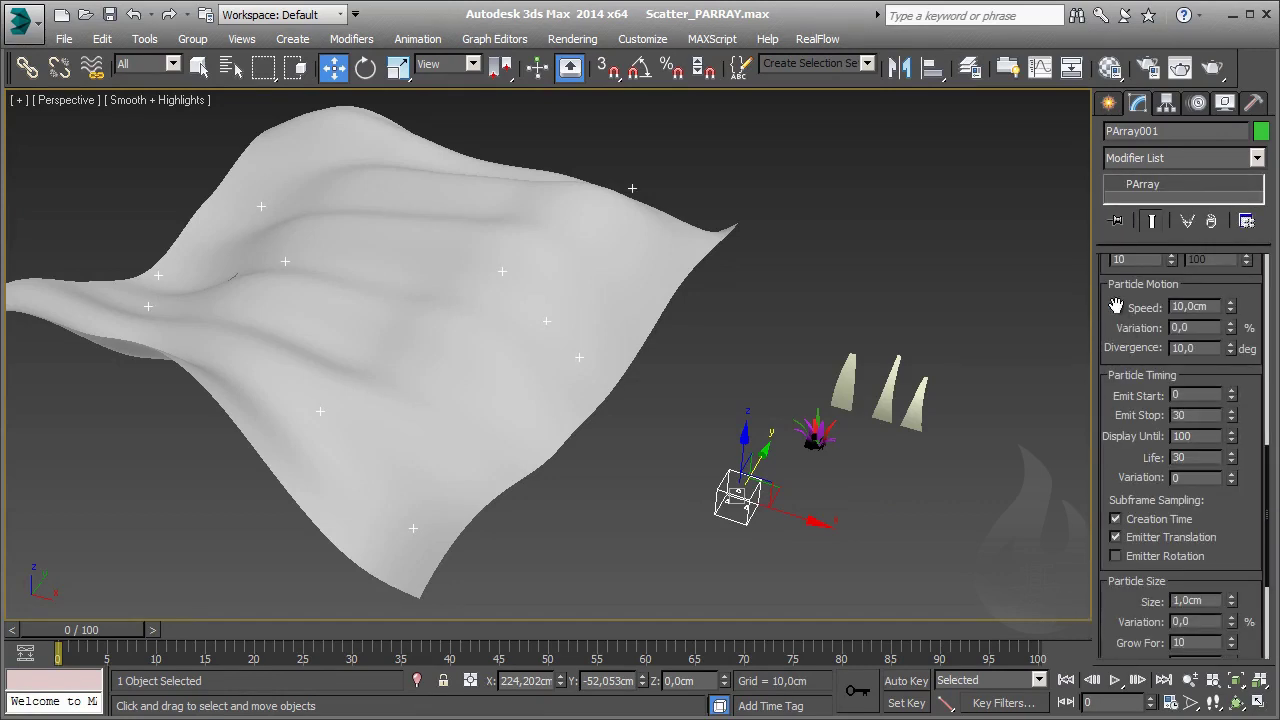
scroll(1116, 306, "up", 2)
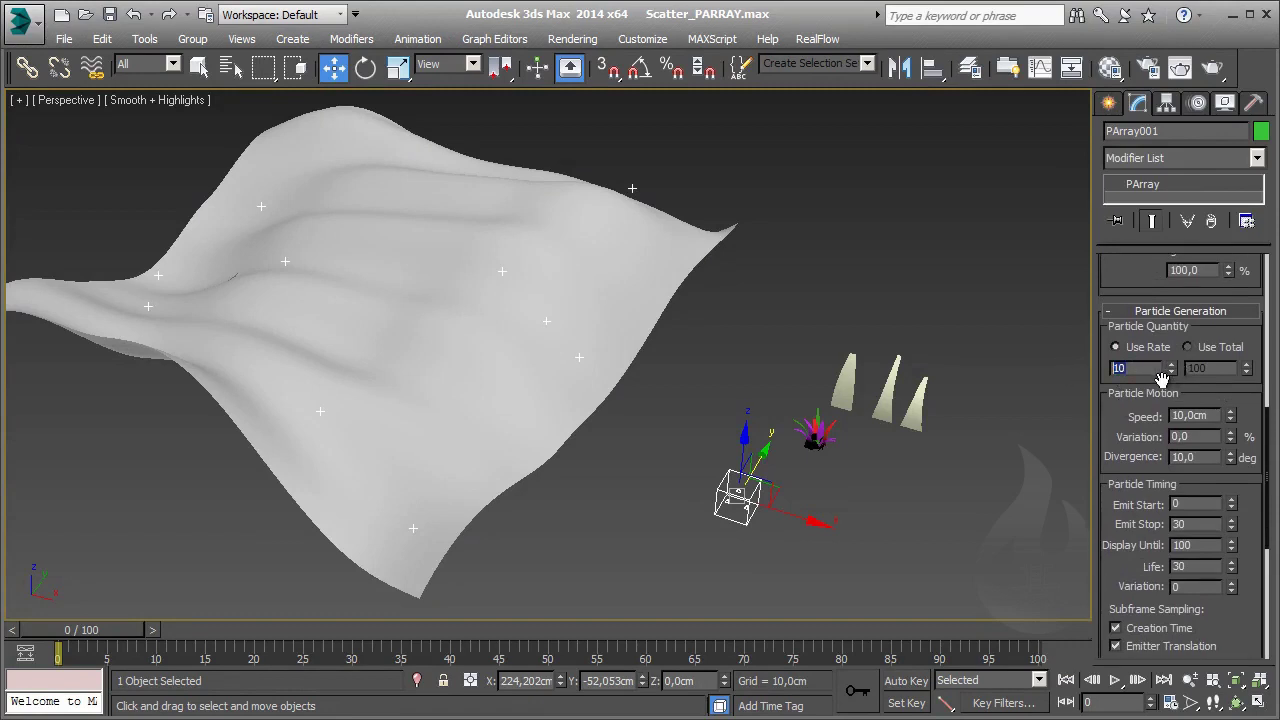
type("4")
middle_click_drag(732, 233, 733, 260)
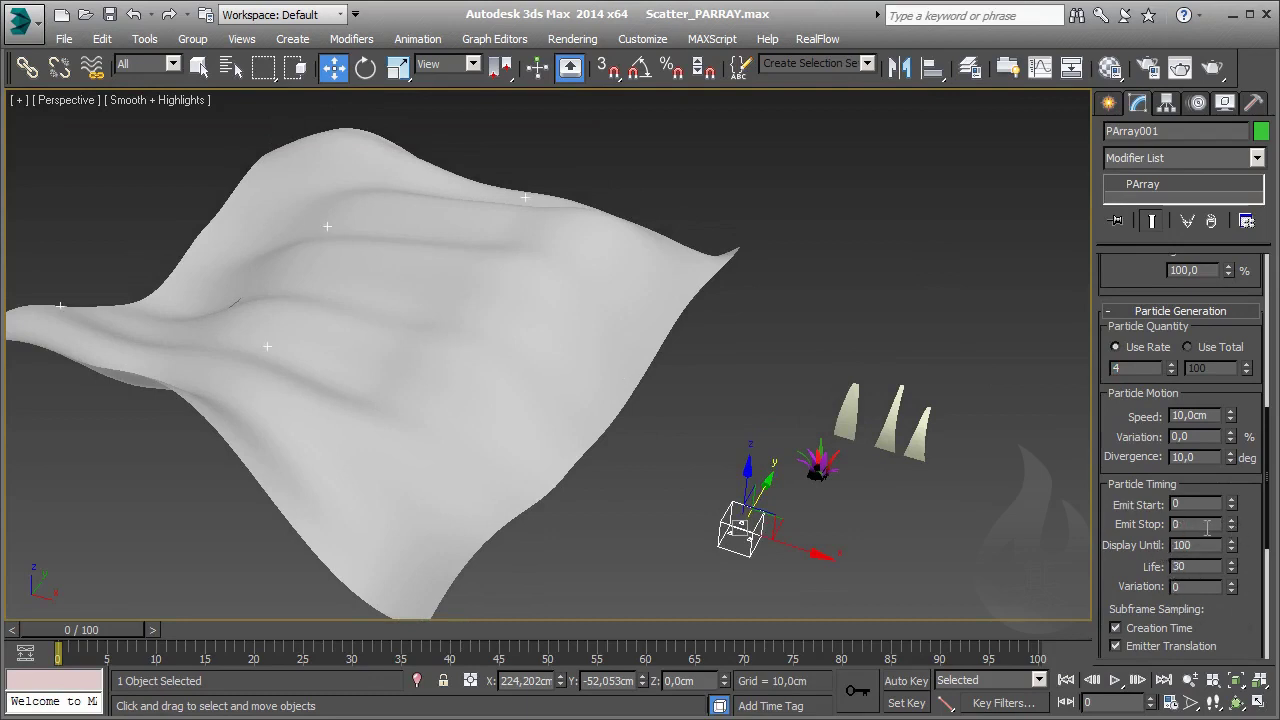
Set Emit Stop to 0 and particle Life to 100
double_click(1192, 543)
left_click_drag(1110, 573, 1110, 558)
type("100")
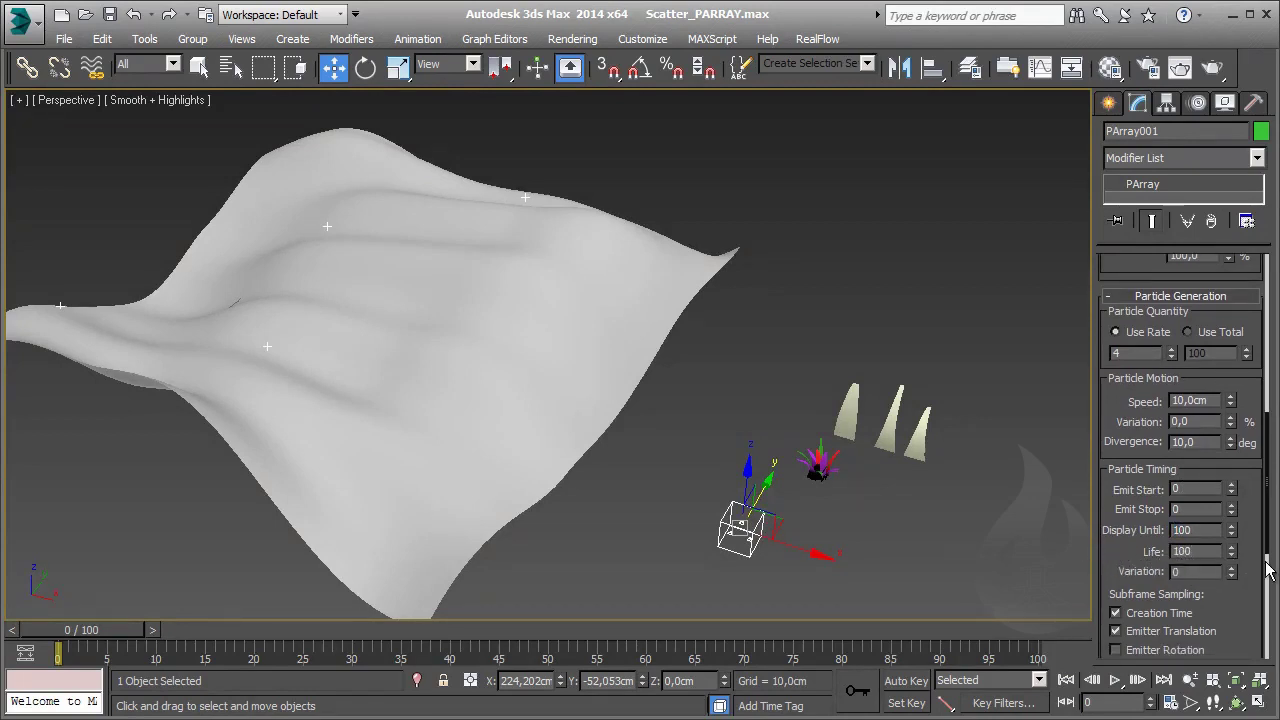
double_click(1185, 552)
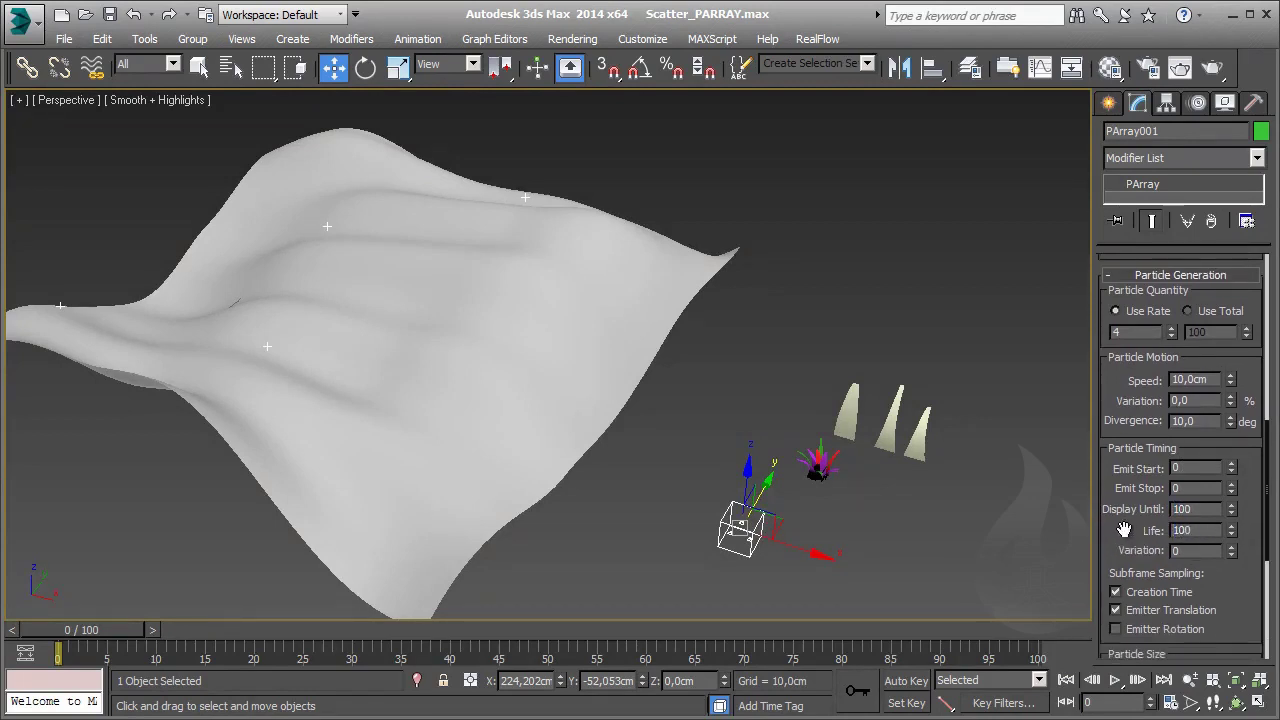
scroll(1128, 565, "down", 1)
scroll(1150, 562, "down", 1)
scroll(1146, 566, "down", 4)
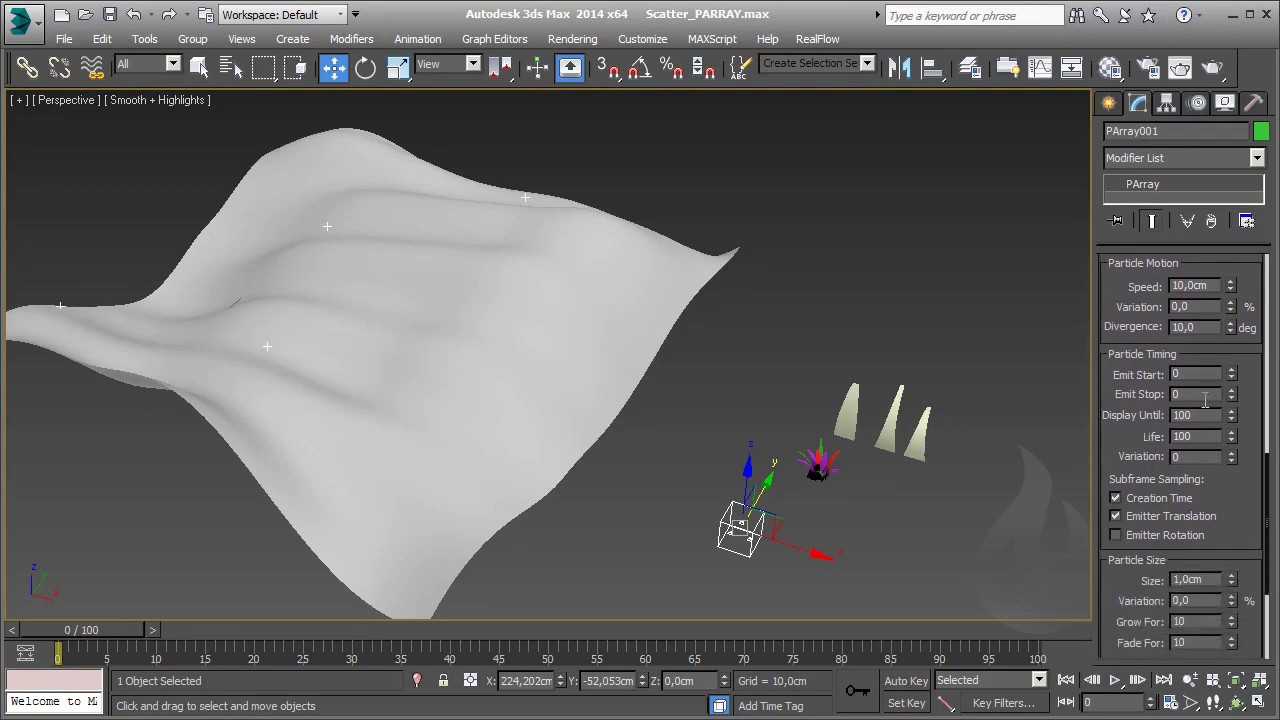
scroll(1137, 590, "down", 3)
scroll(1181, 542, "down", 2)
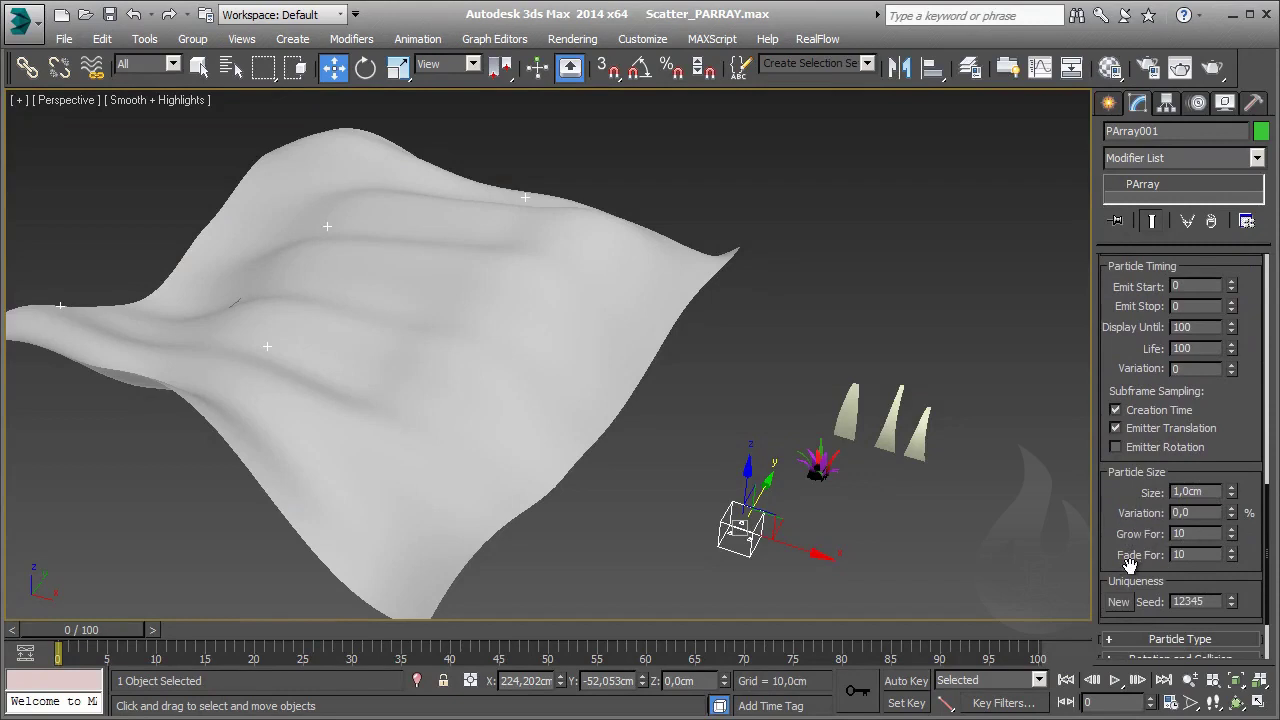
Reset Grow For and Fade For both to 0
right_click(1232, 536)
right_click(1232, 557)
middle_click_drag(876, 325, 878, 345)
scroll(1250, 343, "up", 2)
scroll(1245, 400, "up", 4)
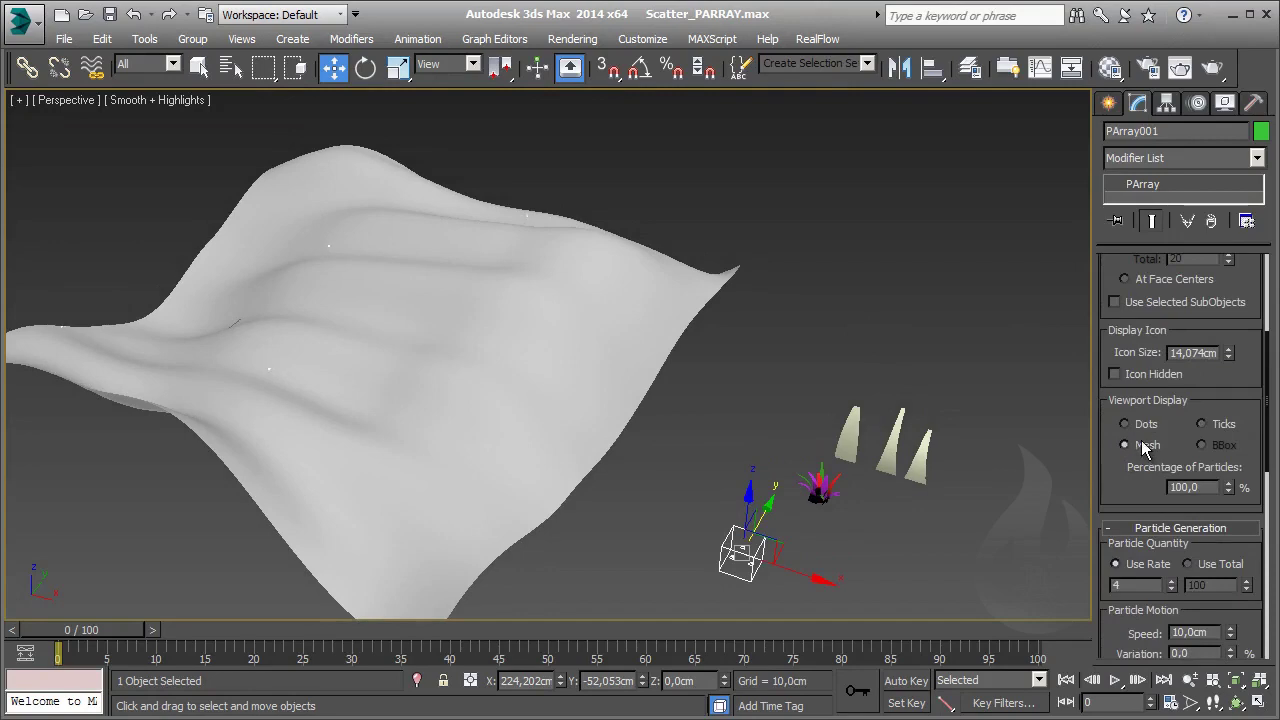
Switch the plane to wireframe, display particles as dots, and raise Use Rate to 20
mouse_move(320, 423)
middle_mouse_down()
mouse_move(357, 400)
mouse_move(403, 450)
mouse_move(291, 311)
middle_mouse_up()
key("F3")
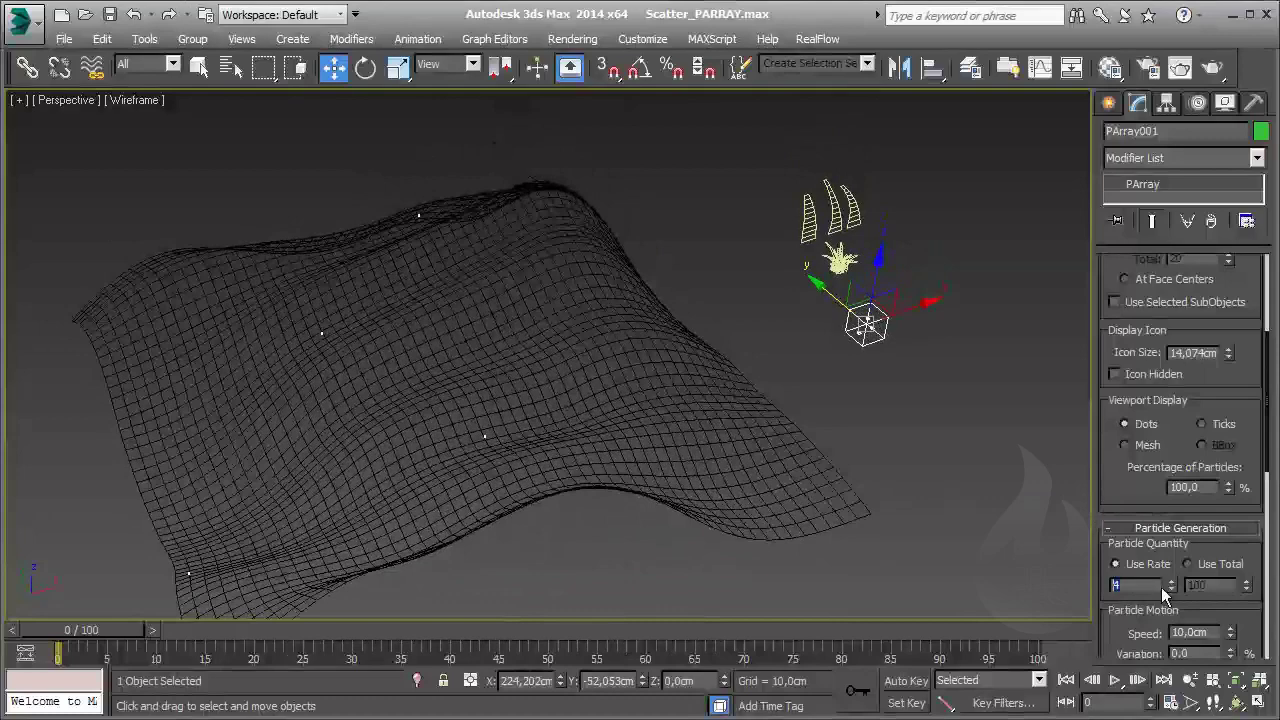
type("10")
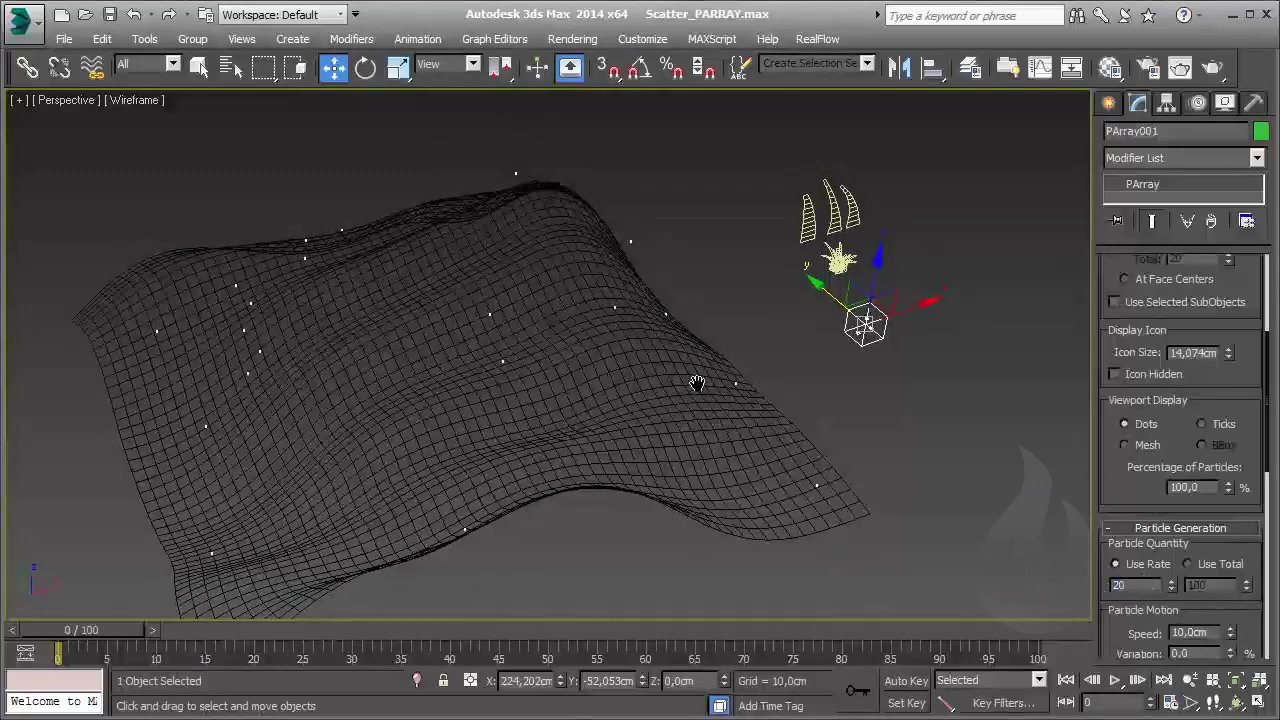
mouse_move(720, 382)
middle_mouse_down("alt")
mouse_move(703, 333)
mouse_move(731, 303)
mouse_move(760, 297)
mouse_move(700, 350)
mouse_move(443, 260)
mouse_move(917, 323)
mouse_move(849, 466)
middle_mouse_up("alt")
scroll(1213, 355, "up", 4)
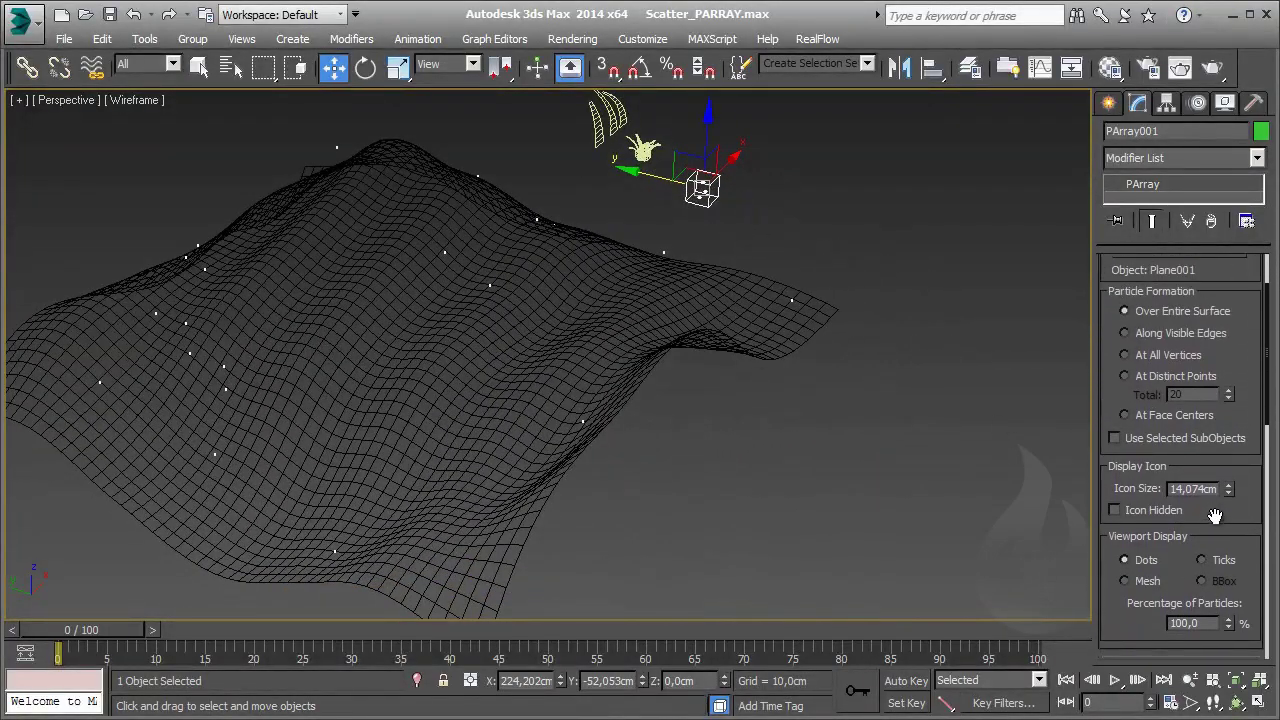
scroll(1213, 355, "up", 1)
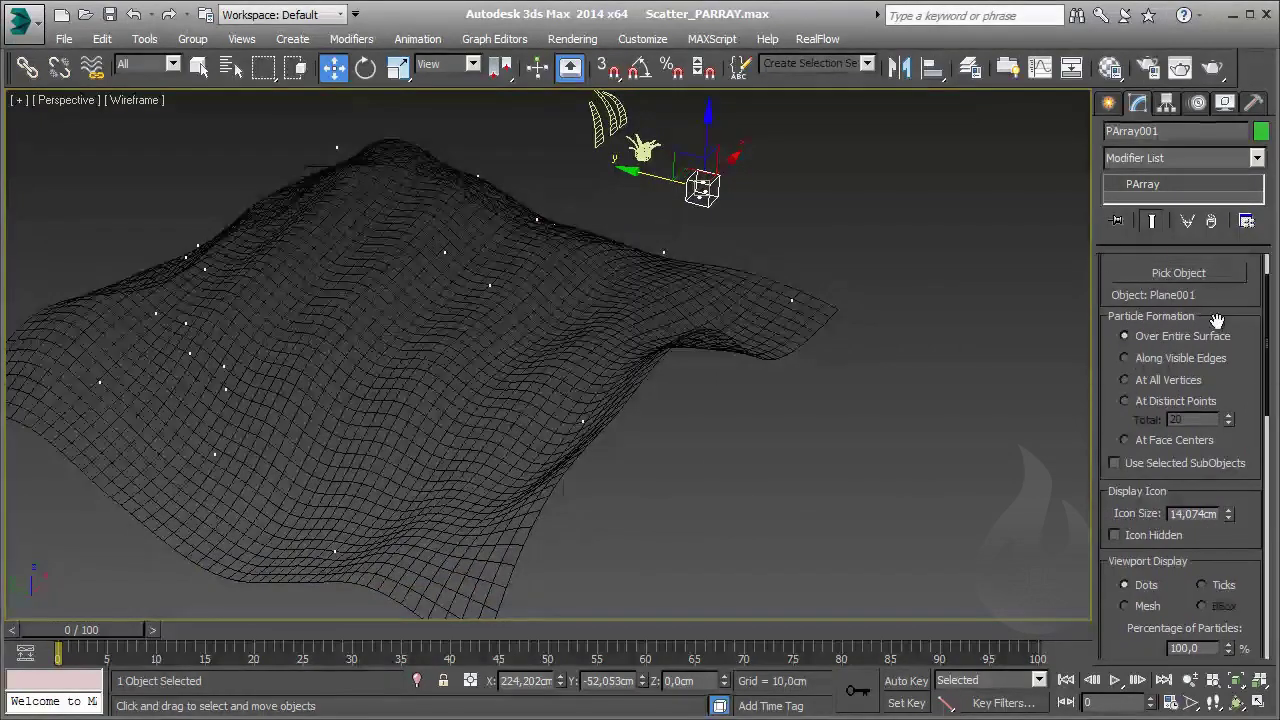
Try Along Visible Edges, At All Vertices, and At Distinct Points with Total raised to 133
scroll(1220, 300, "down", 2)
right_click(1215, 418)
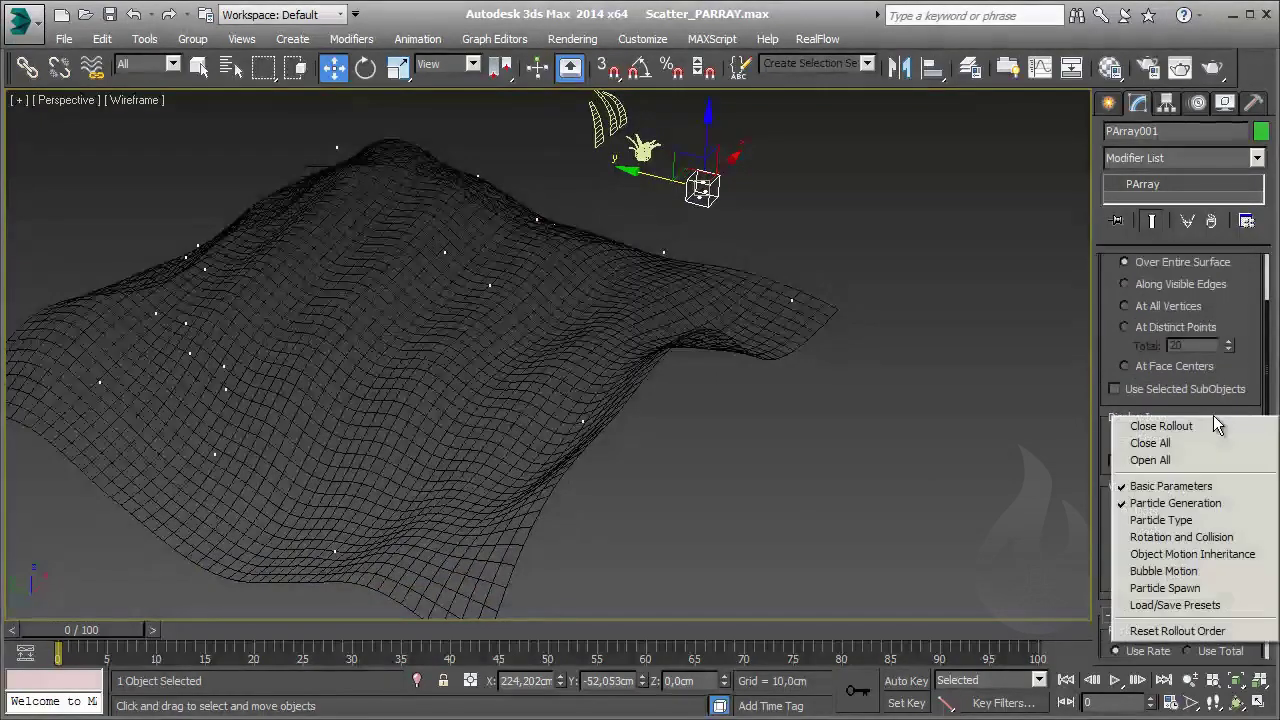
left_click(1232, 308)
left_click(1188, 286)
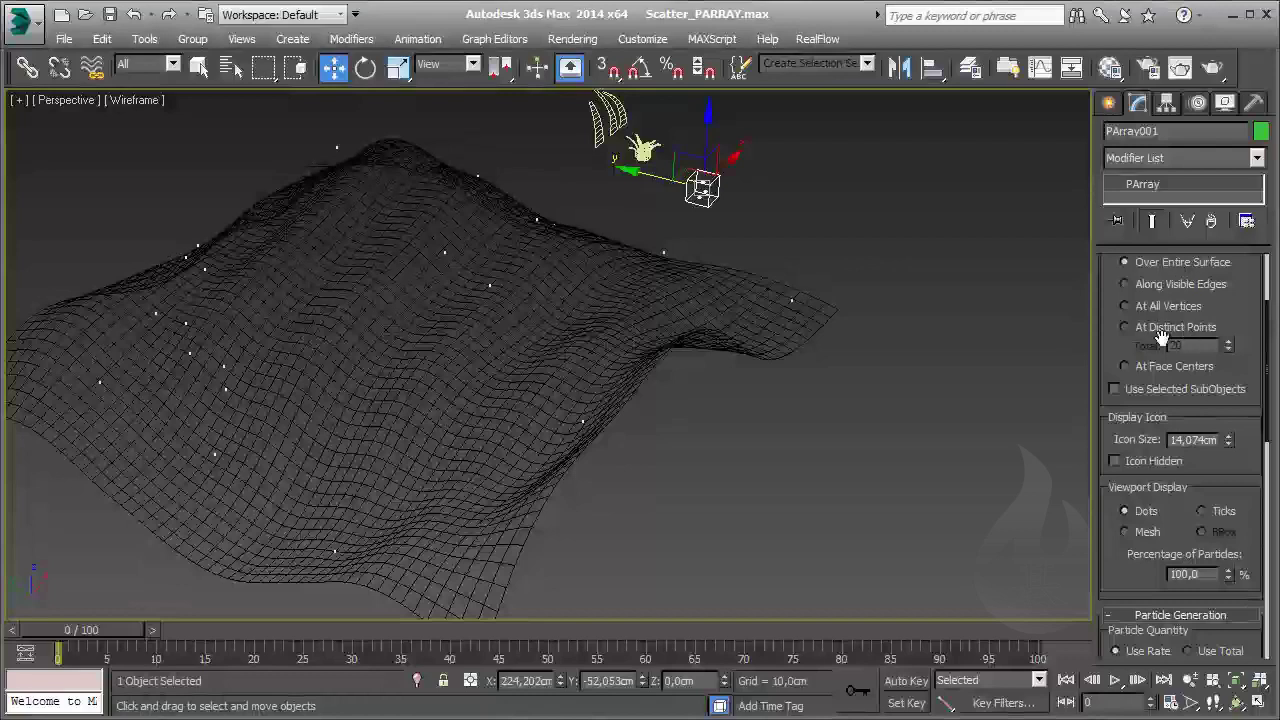
left_click(1166, 306)
left_click(1125, 327)
mouse_move(516, 403)
middle_mouse_down("alt")
mouse_move(551, 403)
mouse_move(586, 366)
mouse_move(624, 360)
middle_mouse_up("alt")
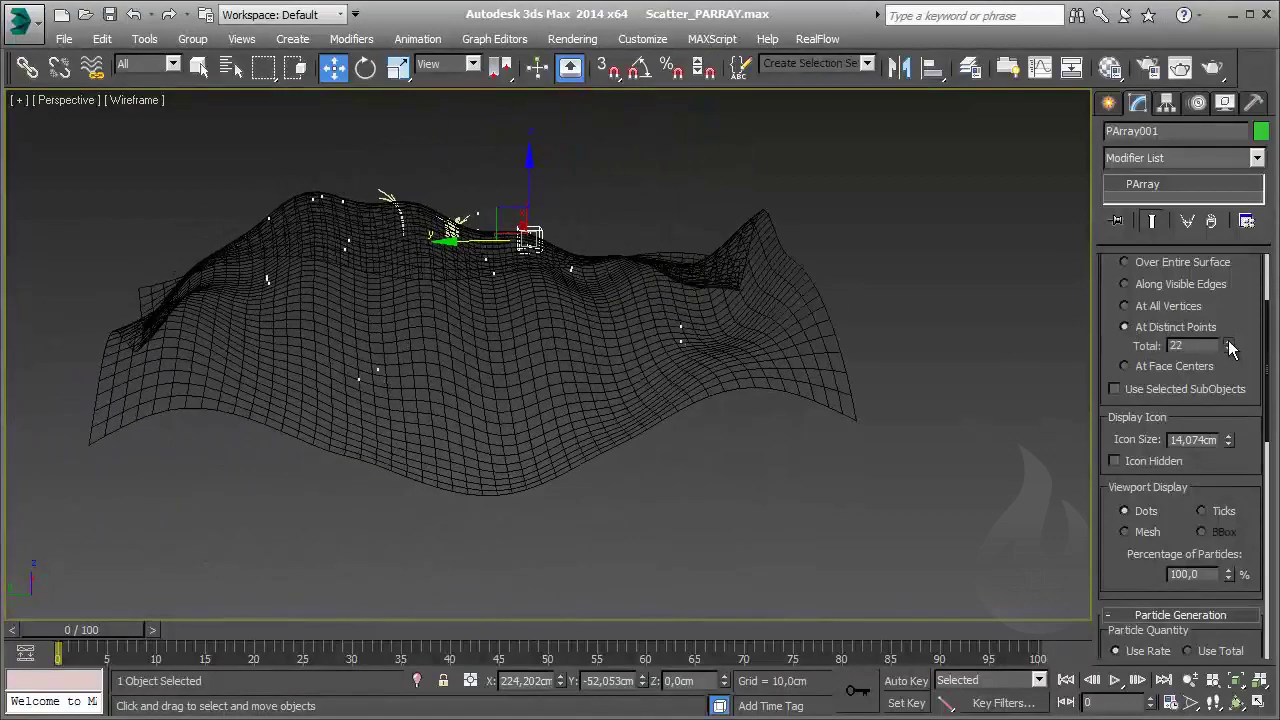
left_click_drag(1229, 345, 1222, 232)
middle_click_drag(718, 337, 960, 335, "alt")
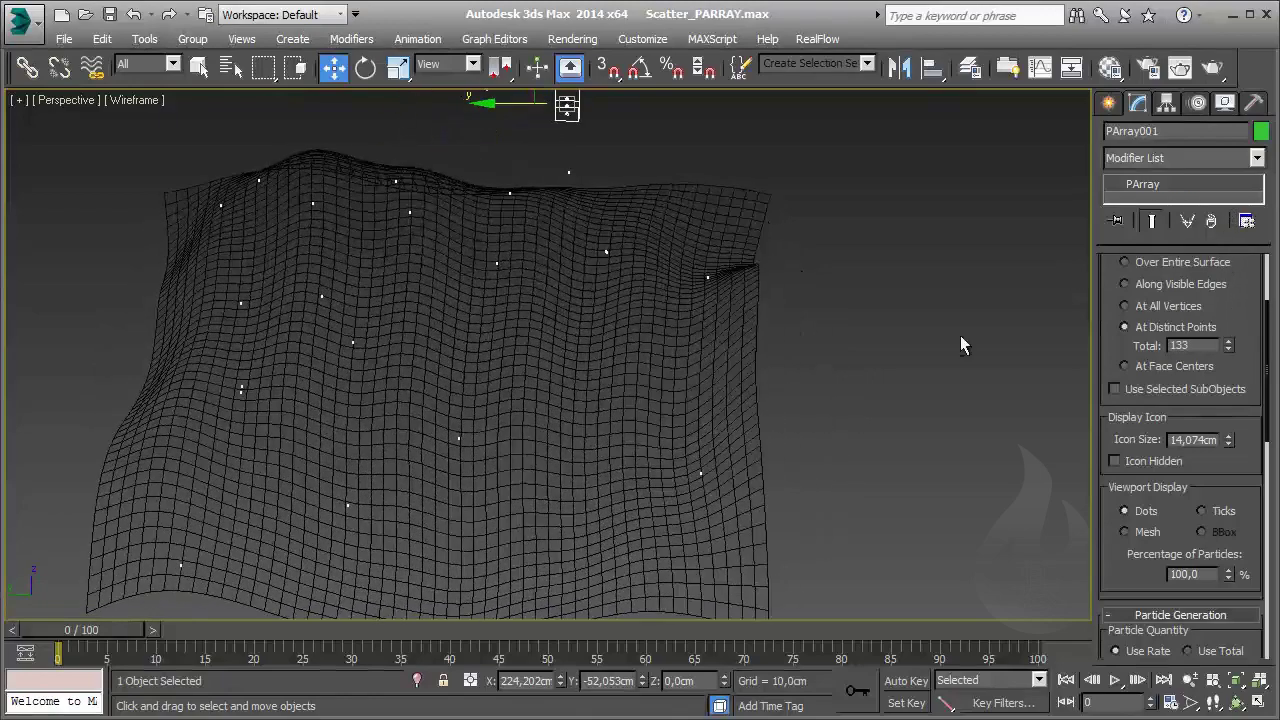
Return distribution to Over Entire Surface and expand the Particle Type rollout
left_click(1124, 262)
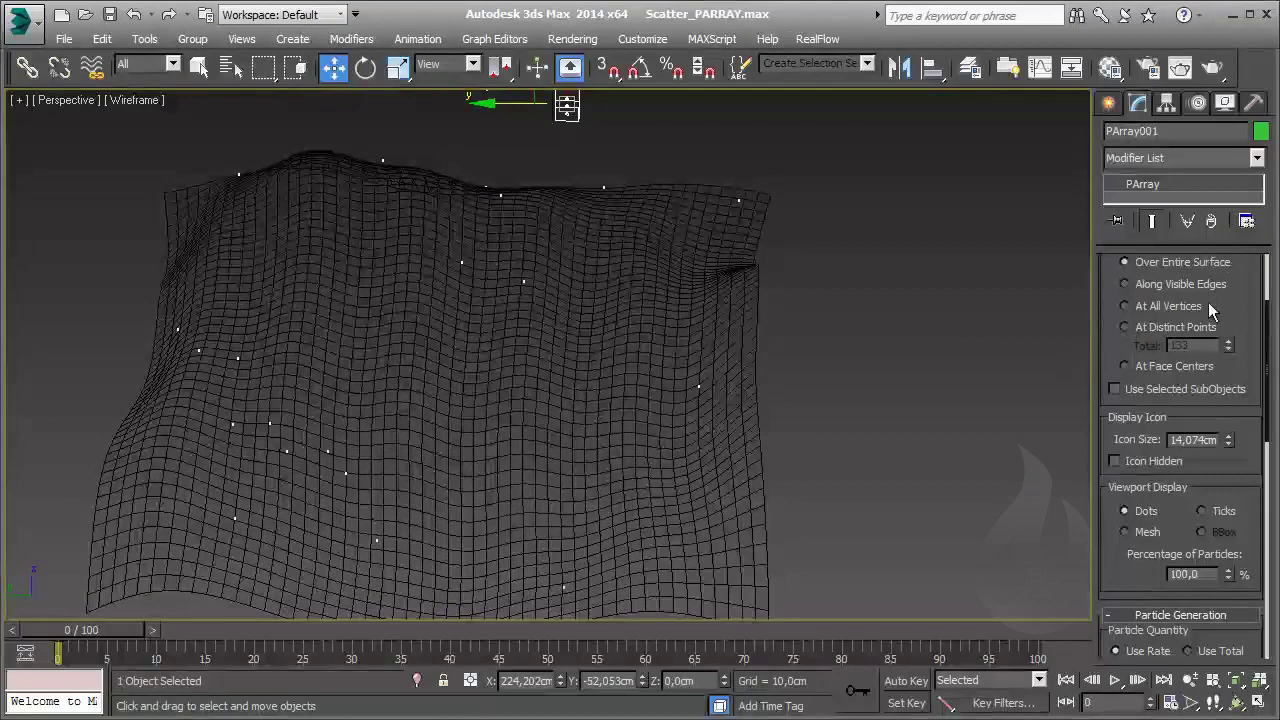
scroll(1240, 322, "down", 2)
scroll(1240, 322, "down", 5)
scroll(1240, 322, "down", 5)
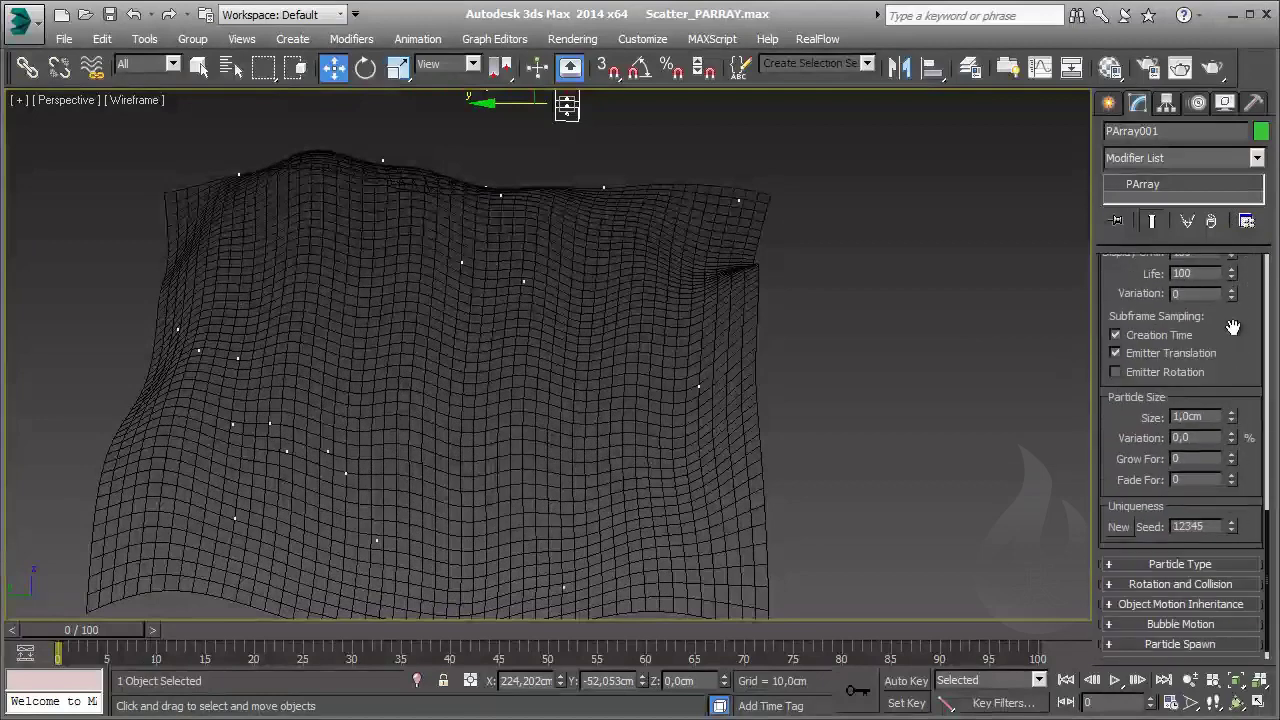
scroll(1240, 322, "down", 1)
left_click(1196, 552)
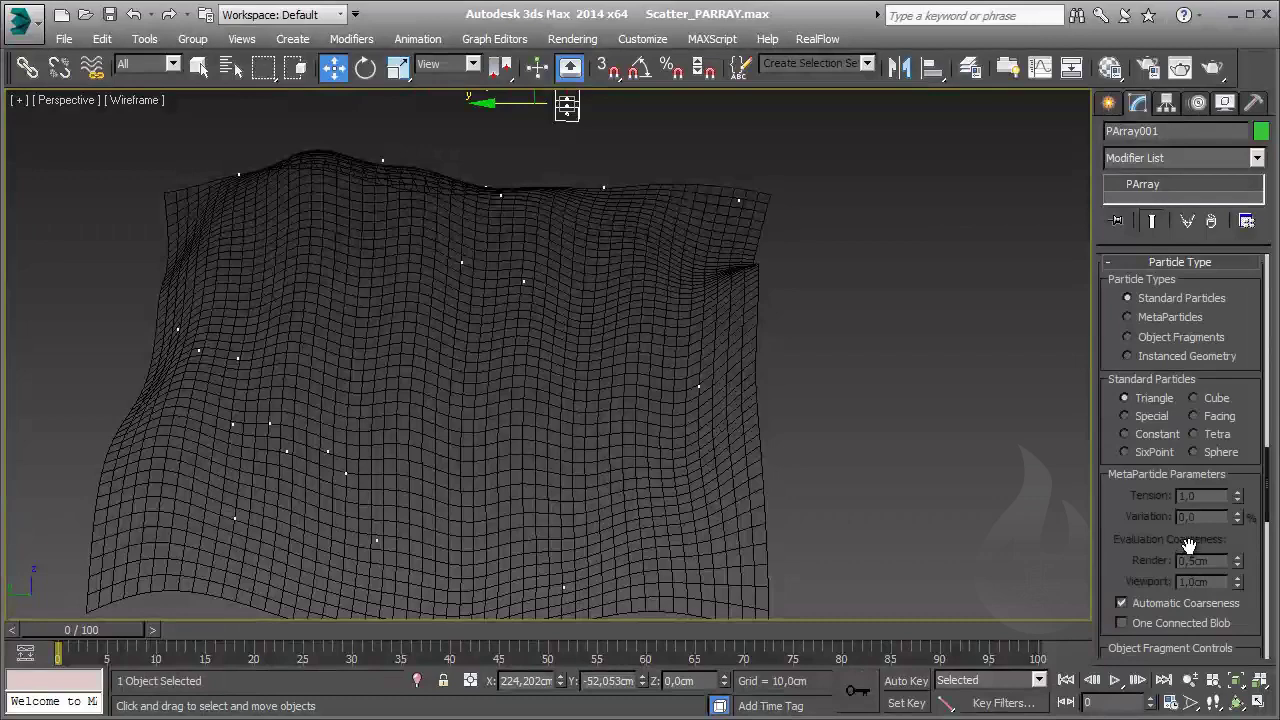
Set the PArray particle type to Instanced Geometry
scroll(1188, 544, "down", 3)
scroll(1190, 542, "down", 3)
scroll(1191, 541, "down", 3)
scroll(1192, 541, "down", 1)
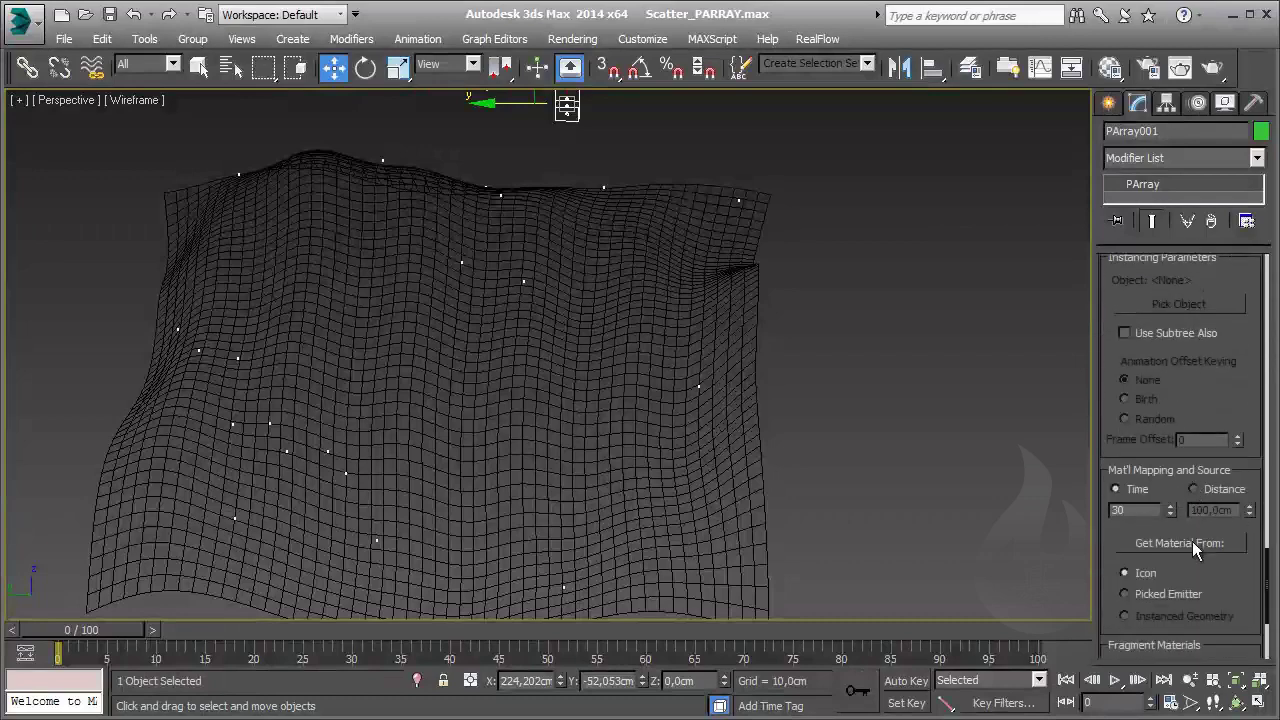
scroll(1192, 541, "up", 1)
scroll(1191, 540, "up", 1)
scroll(1191, 540, "up", 2)
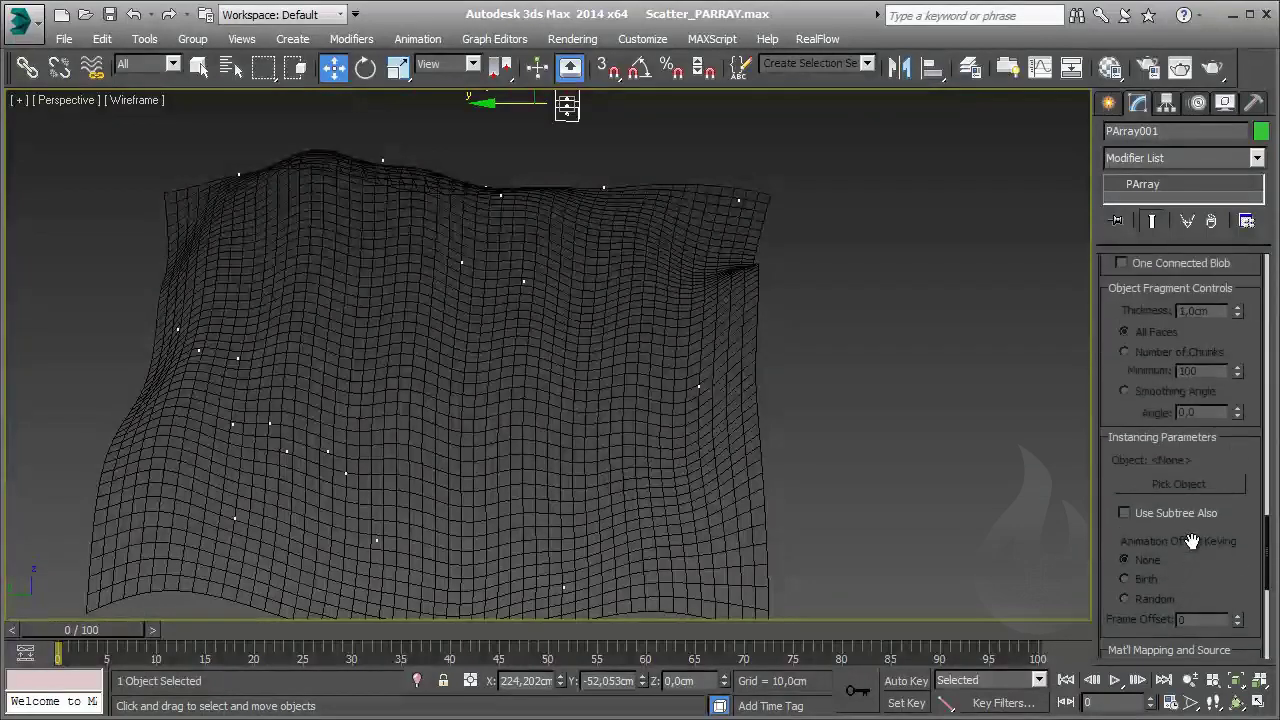
scroll(1192, 541, "up", 1)
scroll(1192, 541, "up", 3)
scroll(1192, 541, "up", 2)
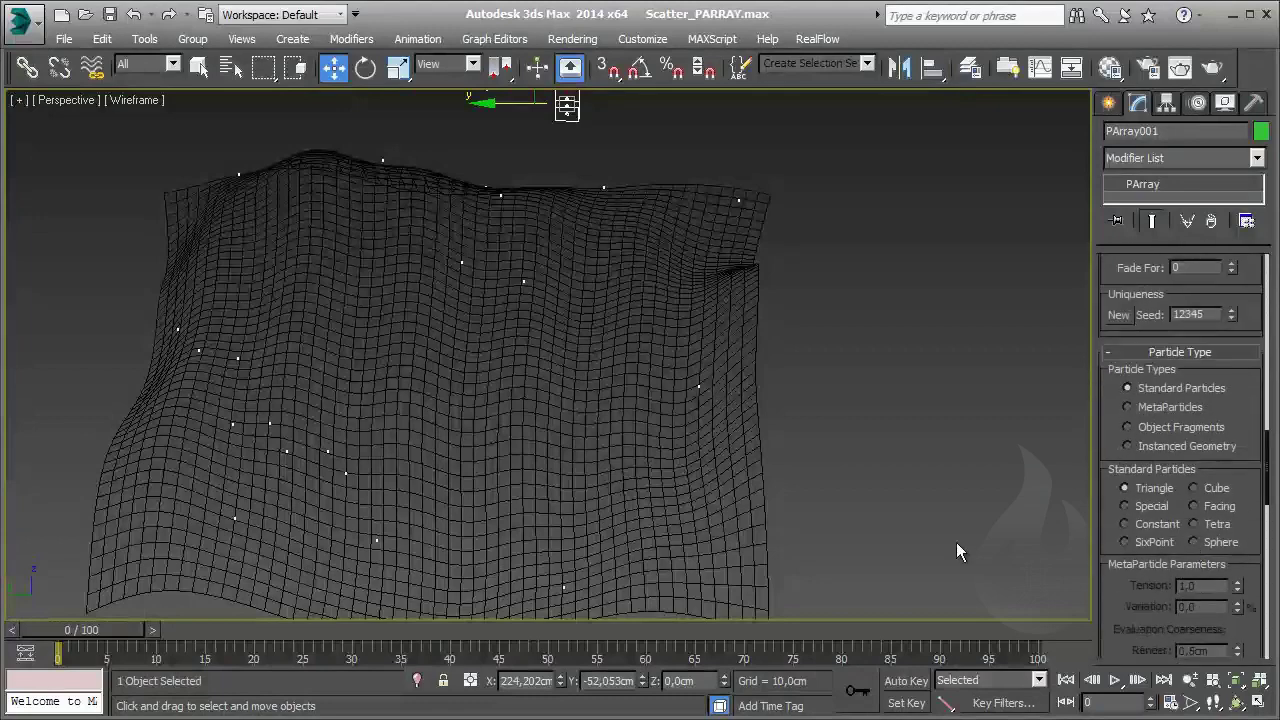
left_click(1170, 451)
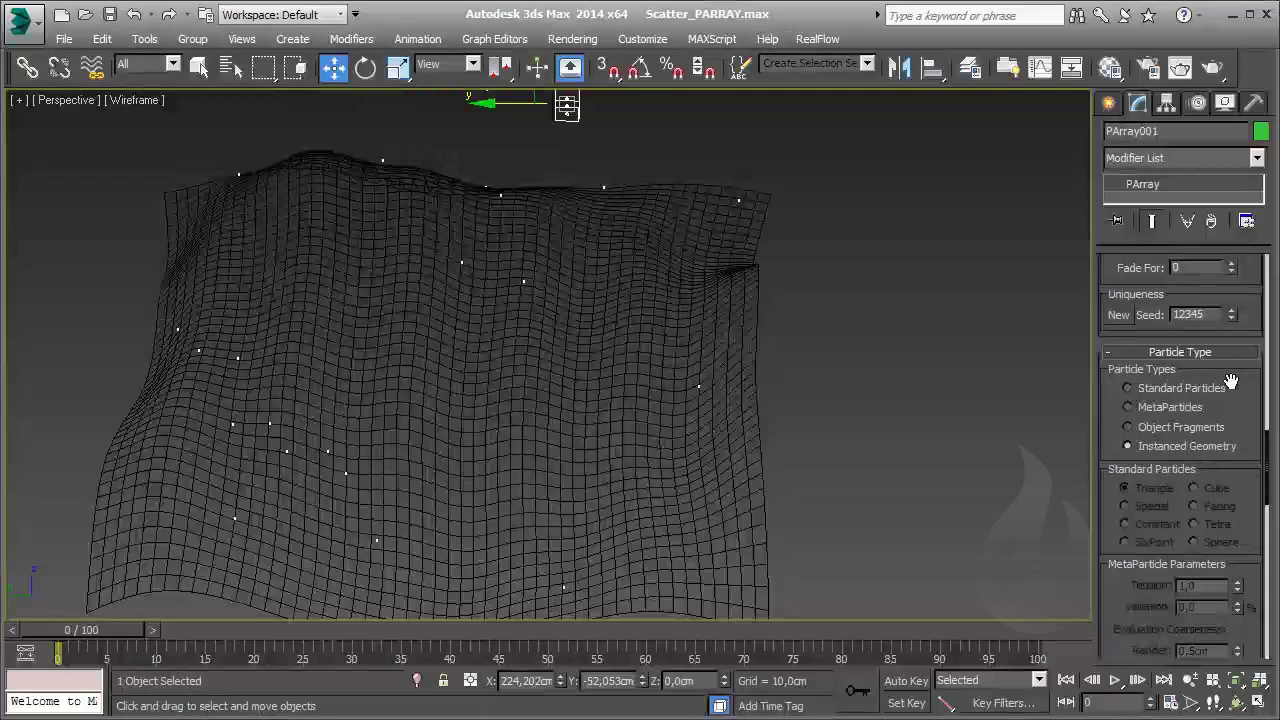
Start picking the object to instance under Instancing Parameters
scroll(1230, 381, "down", 1)
scroll(1231, 375, "down", 3)
scroll(1232, 368, "down", 2)
scroll(1233, 359, "down", 2)
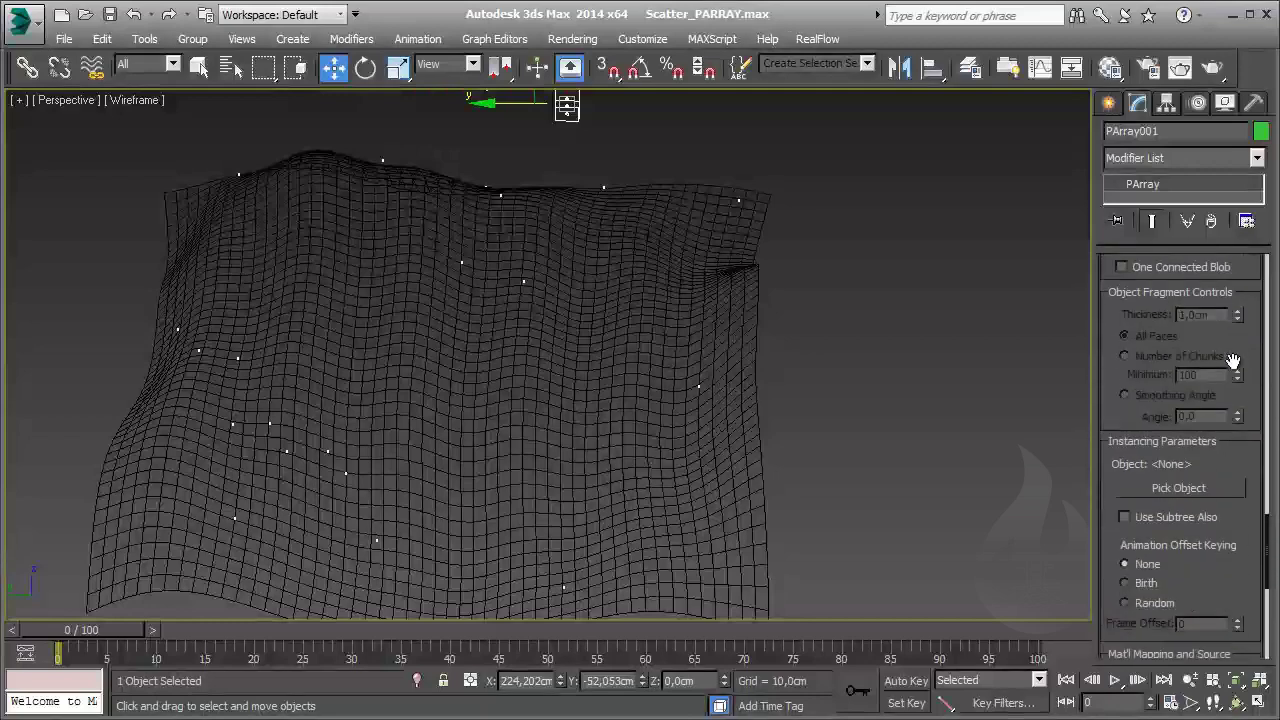
scroll(1232, 358, "down", 2)
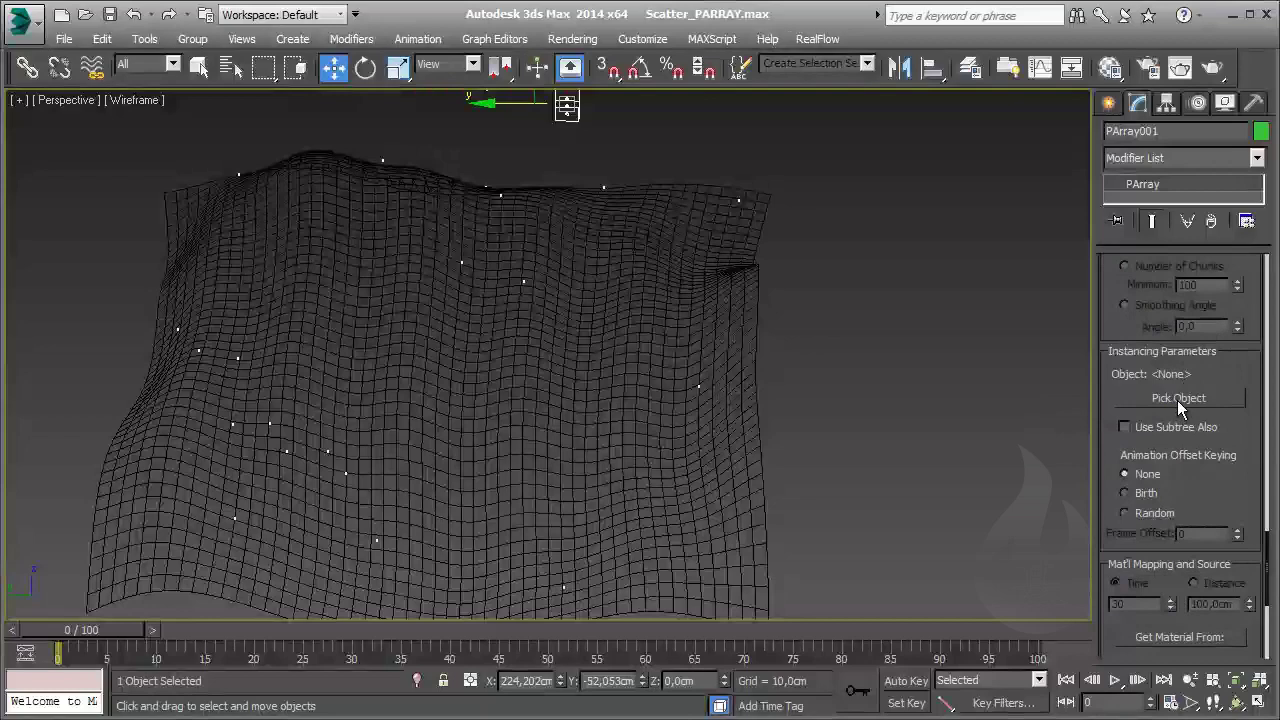
left_click(1177, 398)
scroll(766, 415, "down", 1)
scroll(459, 306, "down", 1)
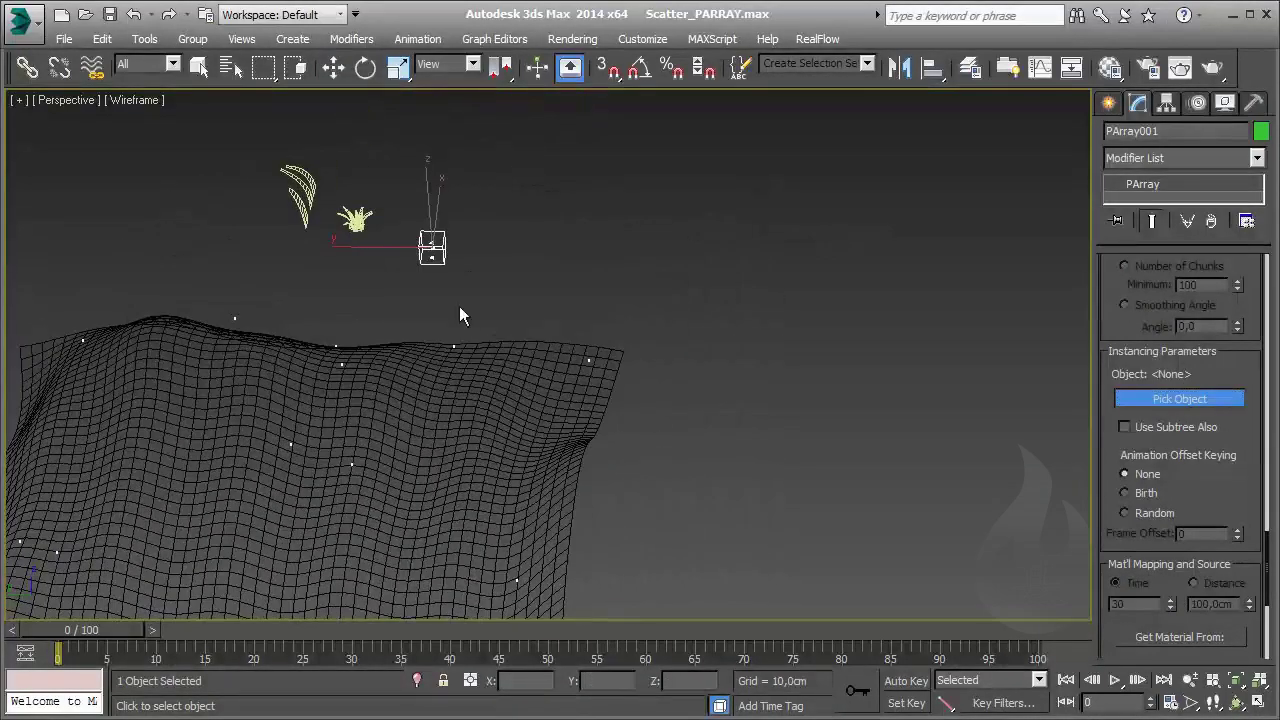
Pick the small grass clump as the instanced particle geometry
left_click(357, 212)
key("w")
scroll(722, 305, "up", 1)
scroll(722, 305, "up", 1)
Rename the grass clump from Plane003 to Grass
right_click(740, 262)
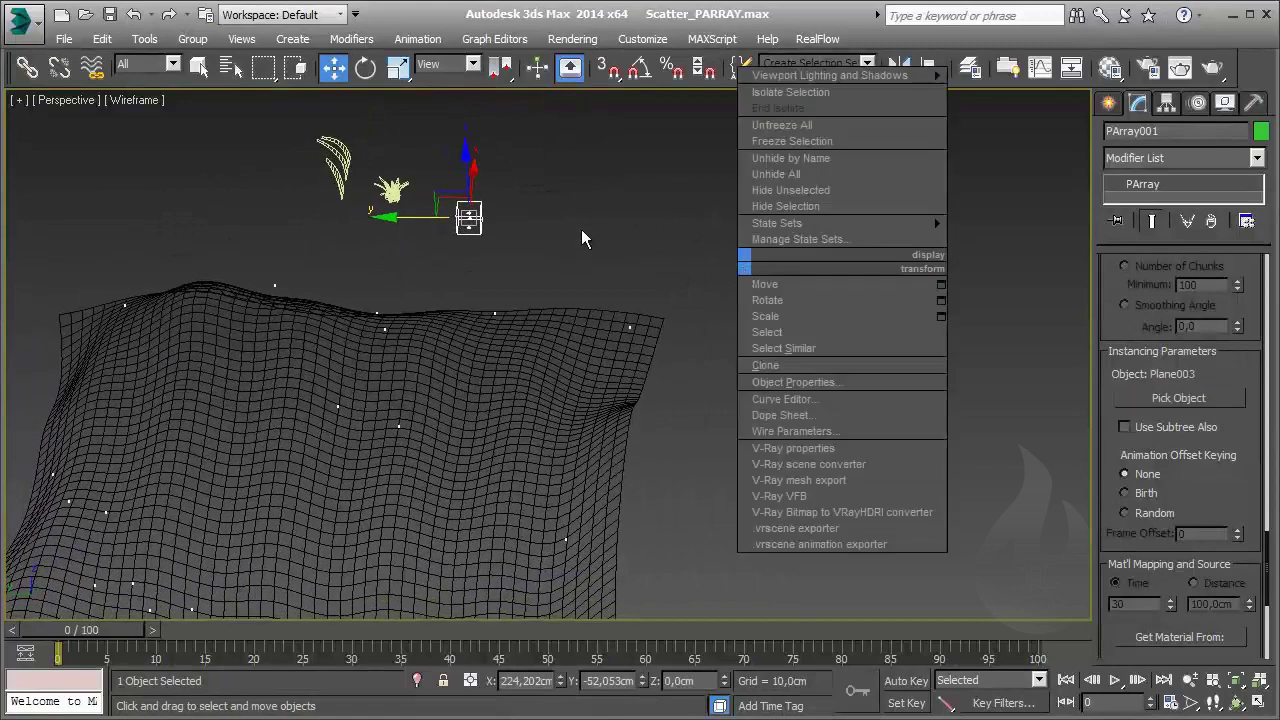
left_click(531, 188)
left_click(393, 190)
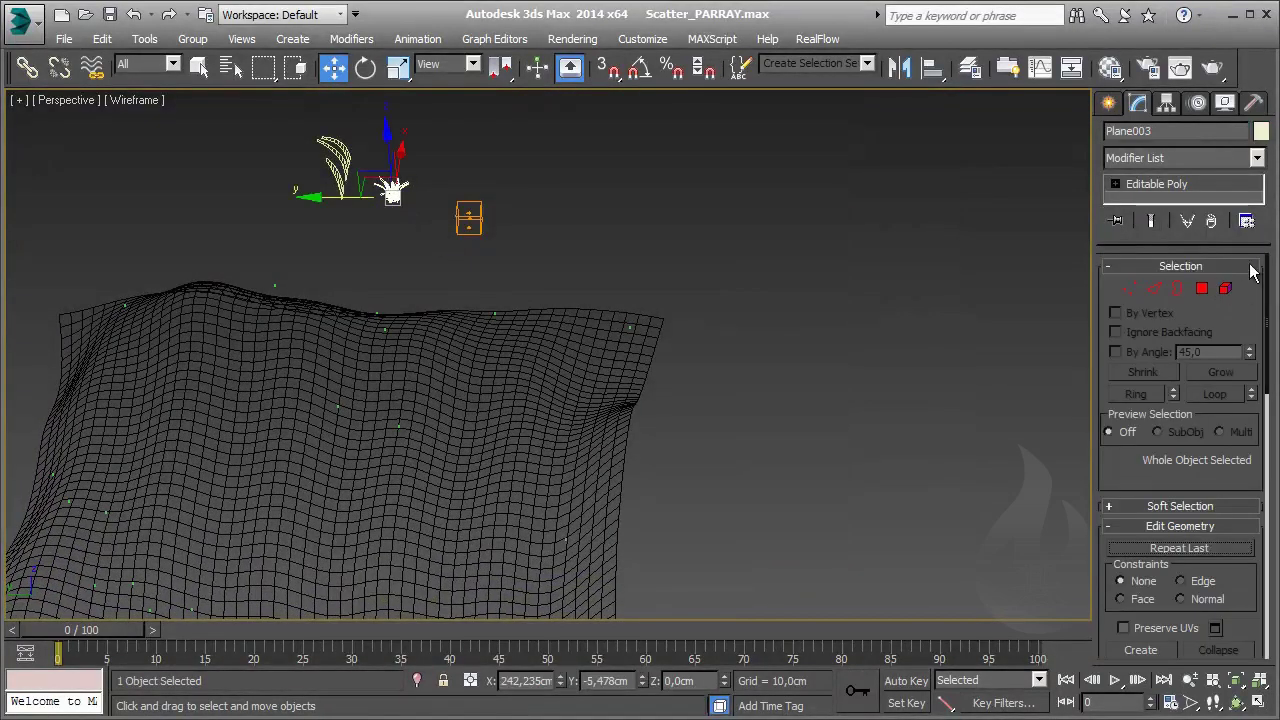
left_click(1180, 130)
type("Gr")
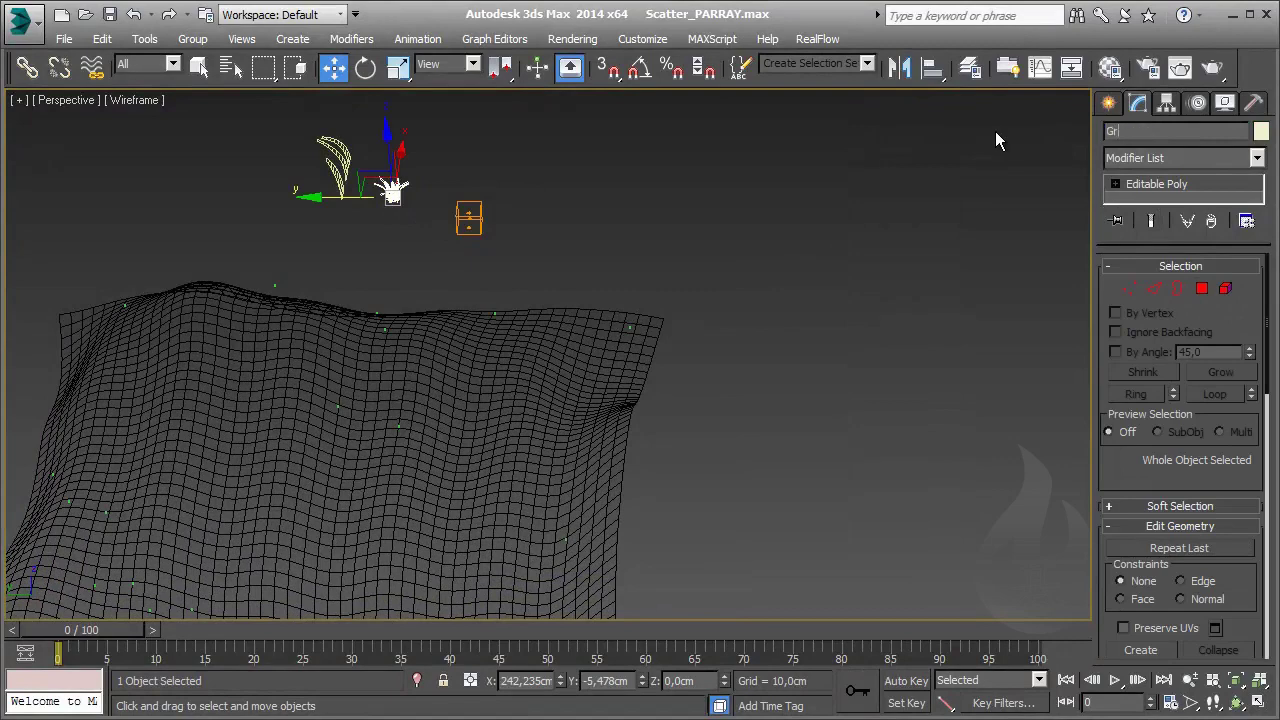
type("ass")
key("BackSpace")
left_click(633, 369)
Reselect the PArray001 emitter
scroll(491, 331, "up", 2)
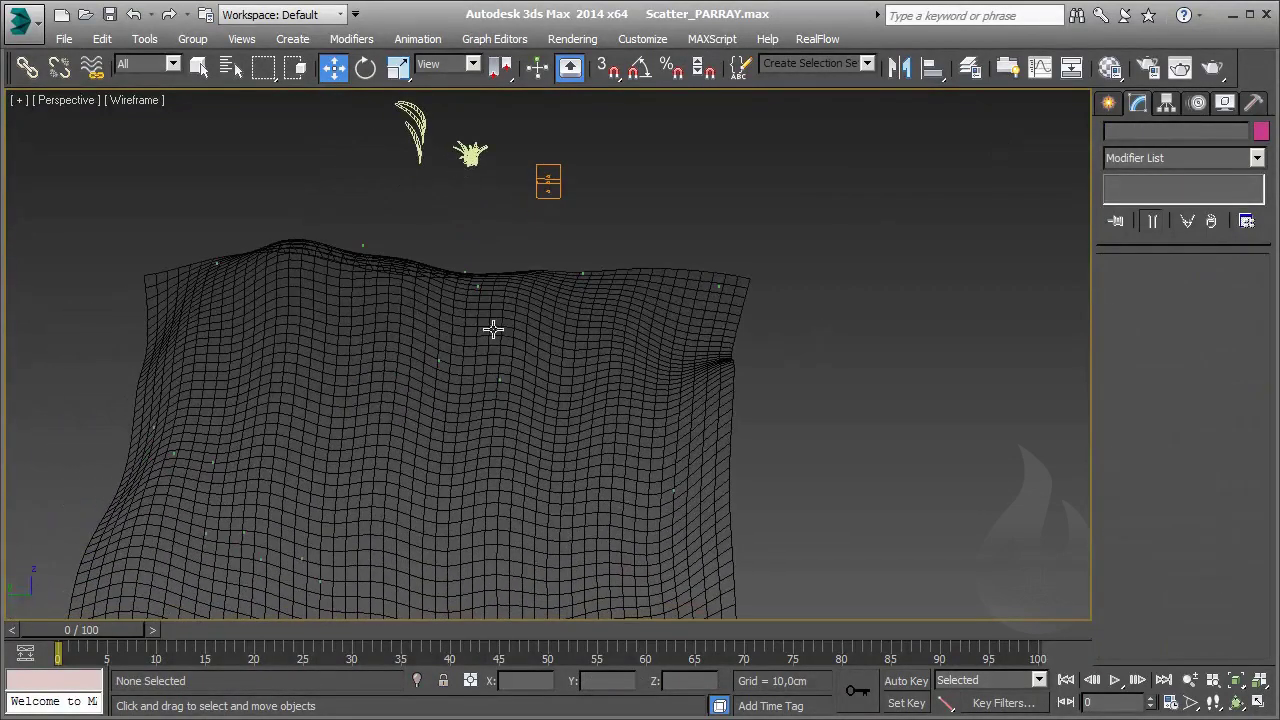
scroll(496, 458, "up", 3)
scroll(500, 440, "down", 3)
scroll(480, 330, "down", 2)
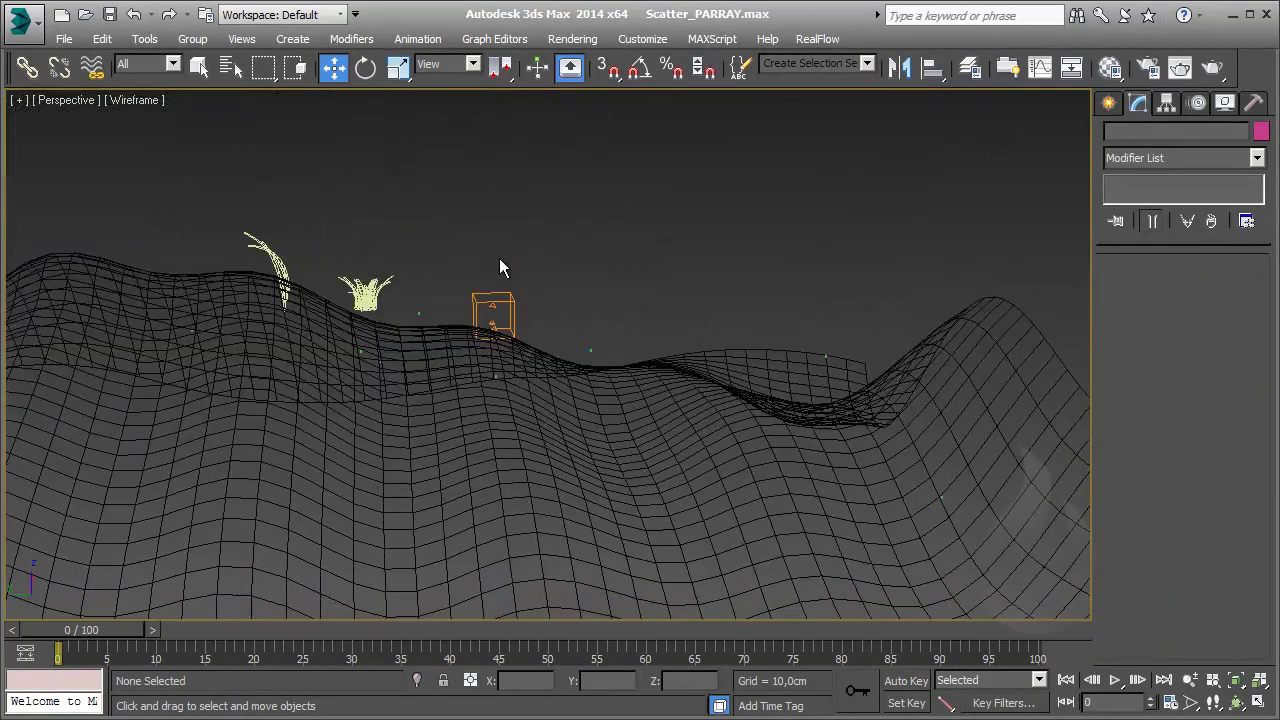
left_click(493, 313)
scroll(1180, 440, "down", 5)
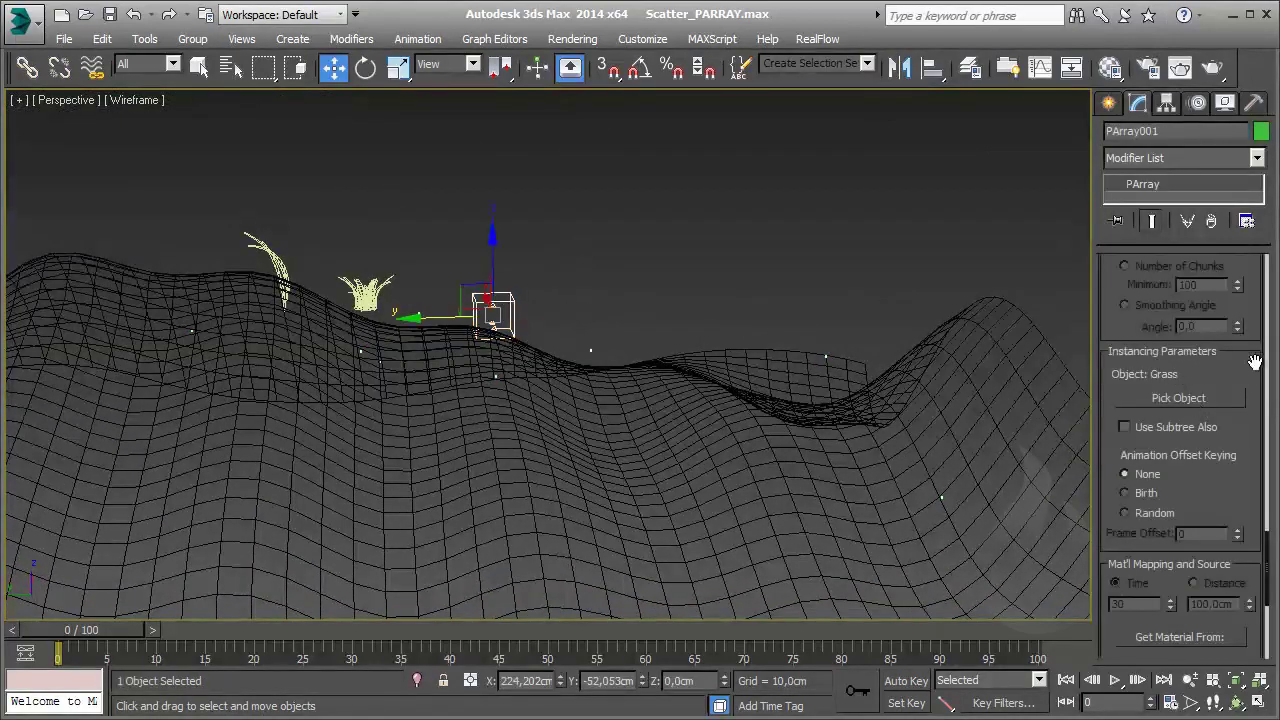
scroll(1250, 437, "up", 1)
scroll(1250, 437, "up", 2)
scroll(1250, 438, "up", 2)
Set PArray001's viewport display to Mesh so grass clumps show across Plane001
scroll(1249, 440, "up", 2)
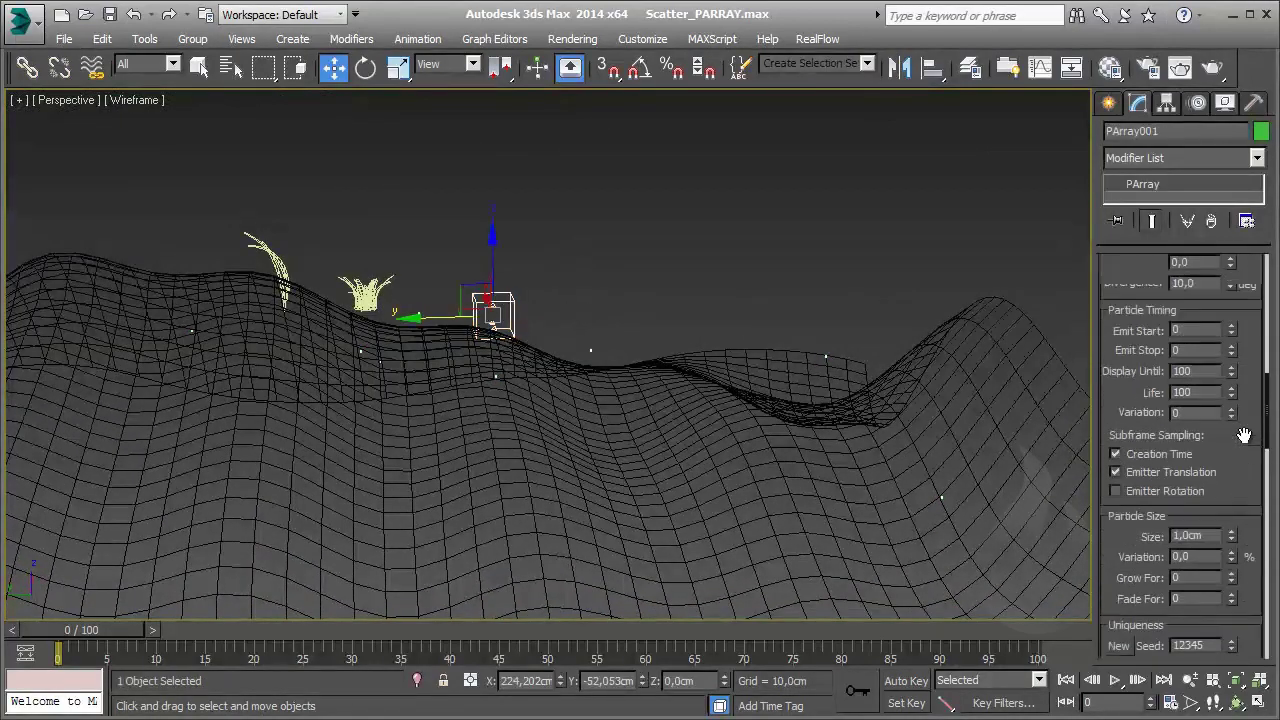
scroll(1247, 443, "up", 2)
scroll(1245, 440, "up", 2)
scroll(1215, 520, "up", 2)
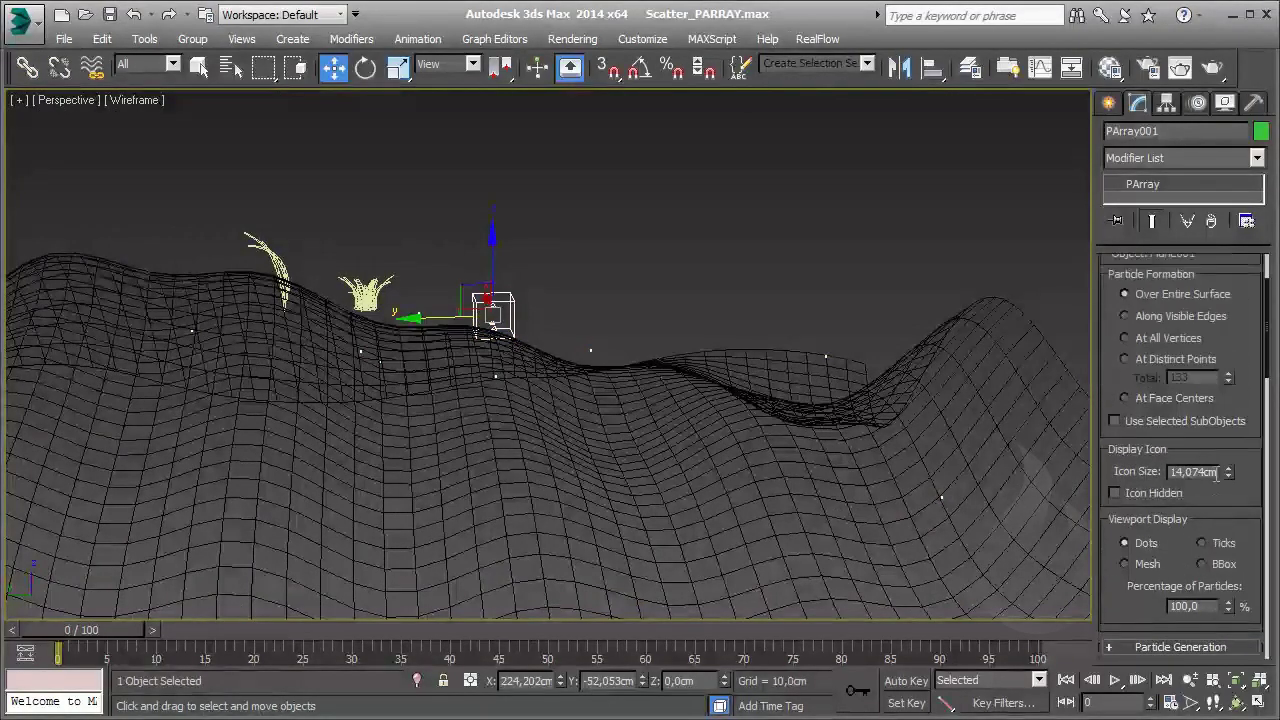
scroll(1214, 463, "up", 2)
scroll(1214, 463, "down", 2)
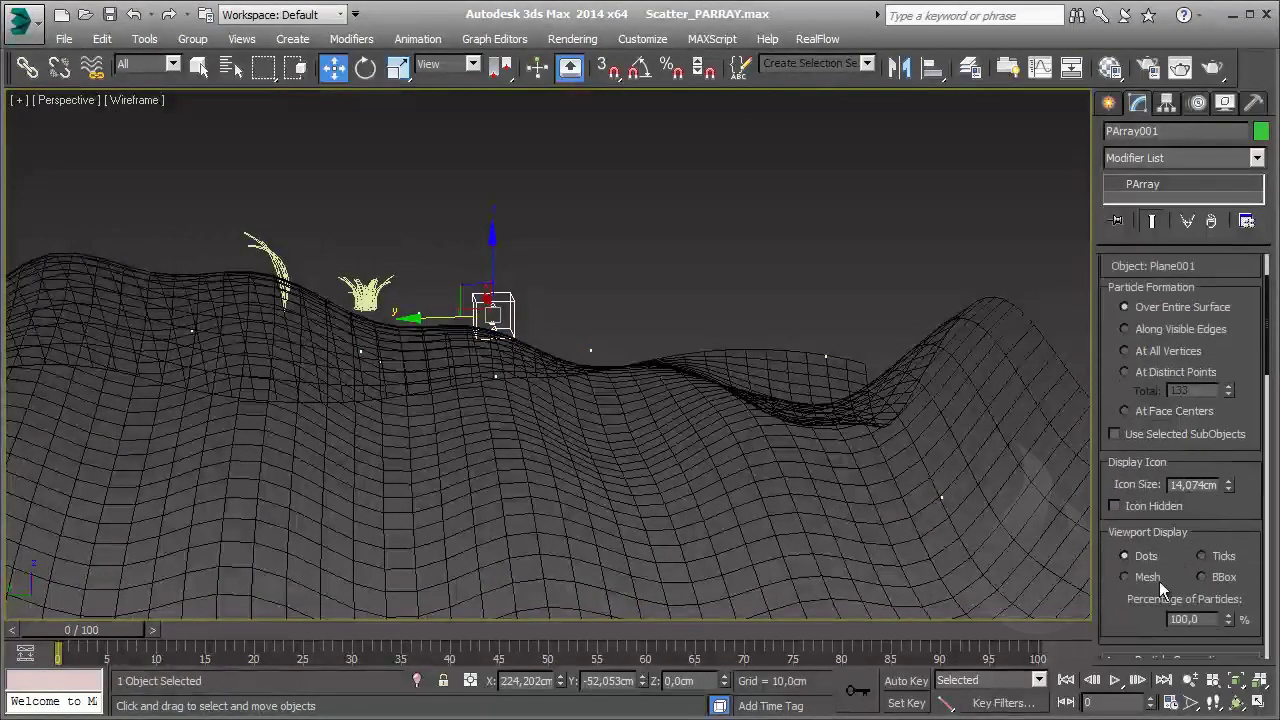
left_click(1124, 577)
mouse_move(764, 409)
middle_mouse_down("alt")
mouse_move(738, 392)
mouse_move(763, 386)
mouse_move(686, 383)
mouse_move(629, 443)
mouse_move(539, 453)
mouse_move(466, 431)
mouse_move(436, 446)
middle_mouse_up("alt")
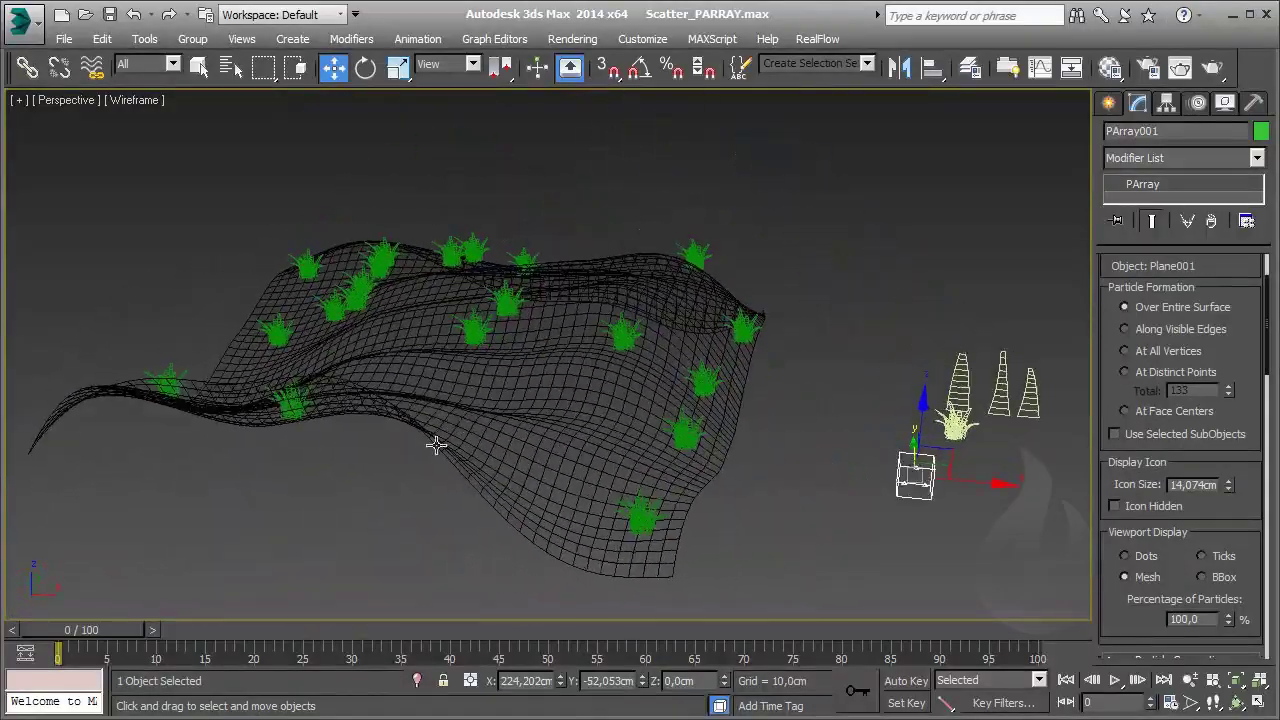
Reselect the PArray001 emitter
left_click(885, 330)
left_click(927, 462)
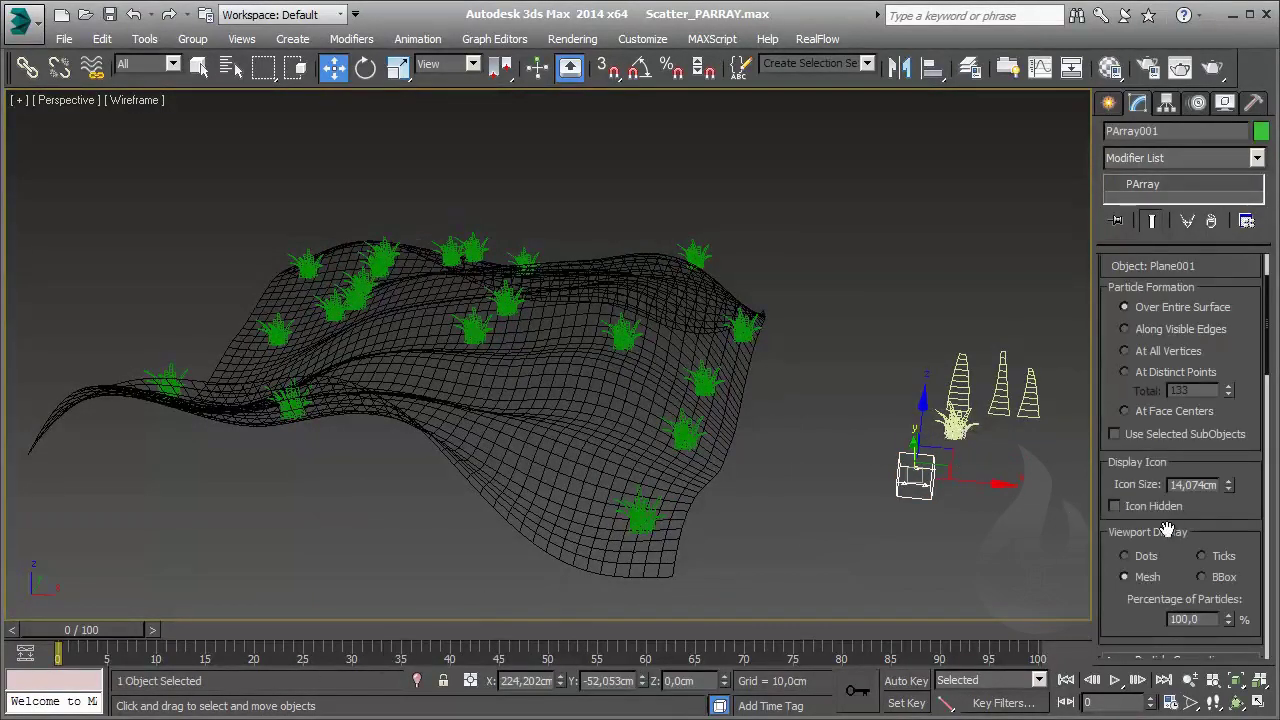
scroll(1207, 537, "down", 3)
scroll(1207, 510, "down", 2)
scroll(1207, 480, "down", 4)
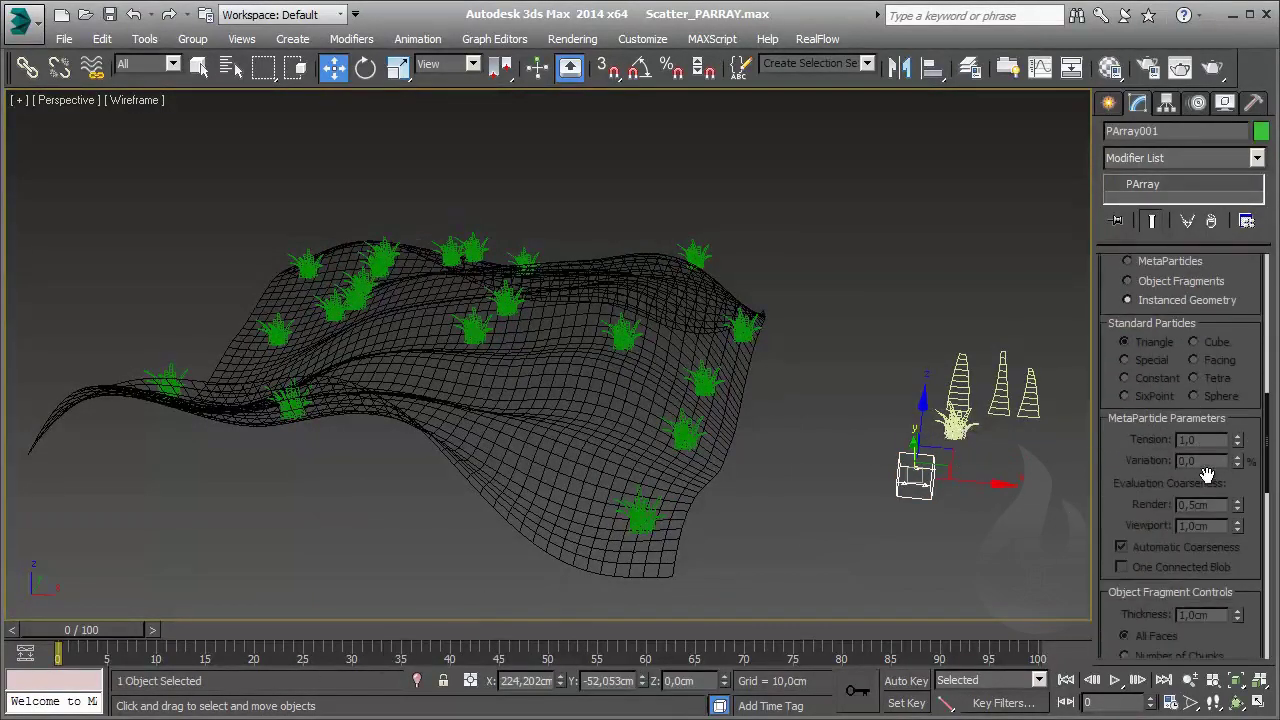
scroll(1207, 475, "down", 2)
scroll(1190, 490, "down", 1)
scroll(1160, 510, "down", 2)
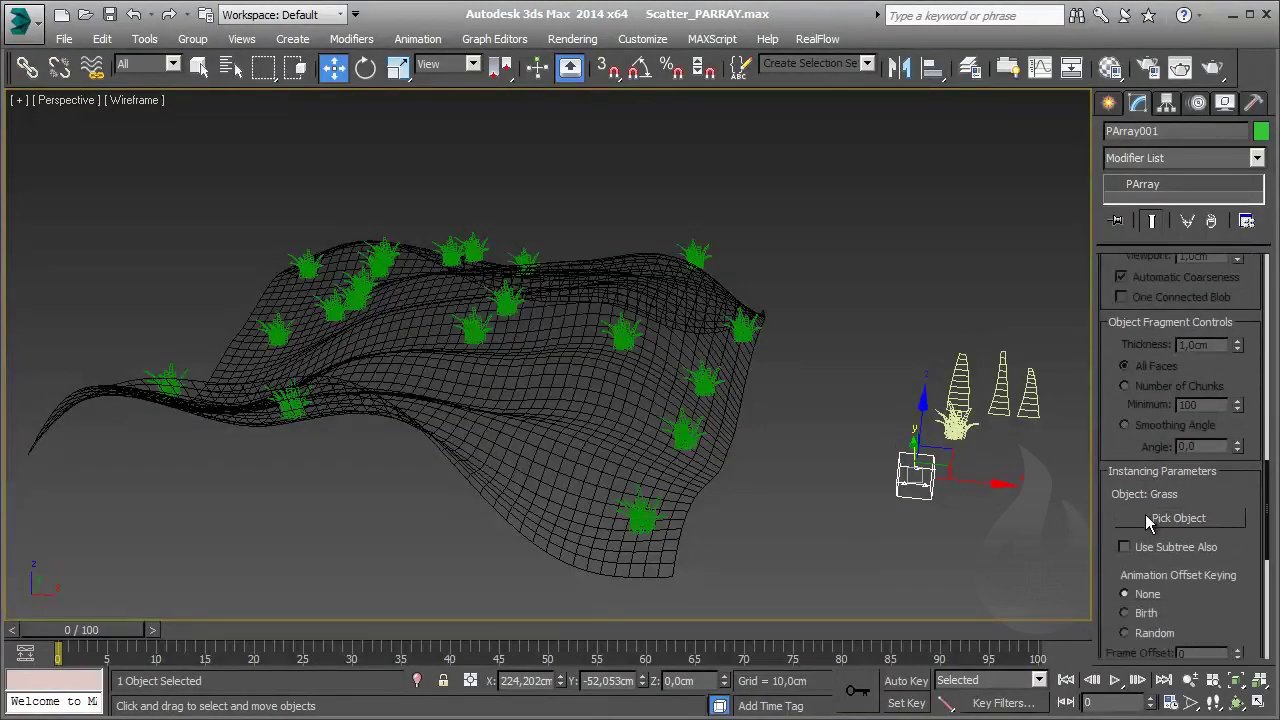
scroll(1148, 522, "down", 1)
Switch the Perspective view to shaded display and render it
mouse_move(671, 405)
middle_mouse_down("alt")
mouse_move(684, 405)
mouse_move(649, 423)
mouse_move(609, 409)
mouse_move(572, 353)
middle_mouse_up("alt")
scroll(606, 415, "up", 3)
key("F3")
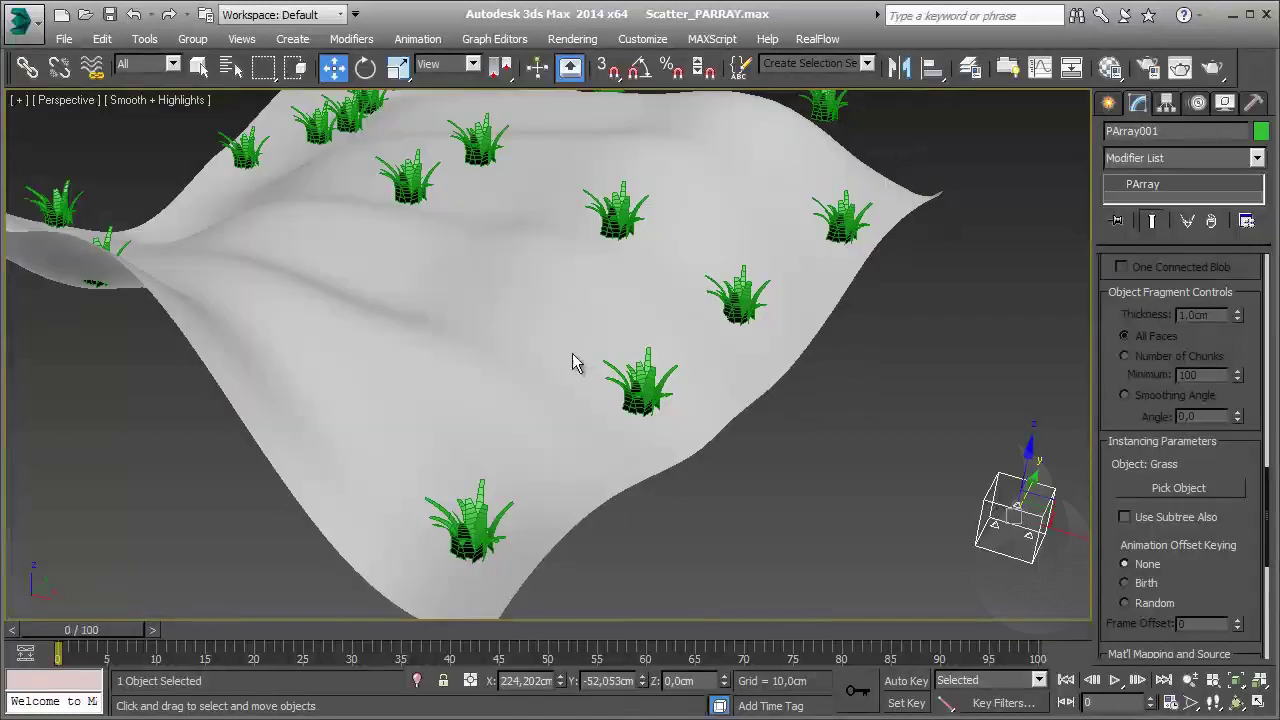
left_click(1212, 67)
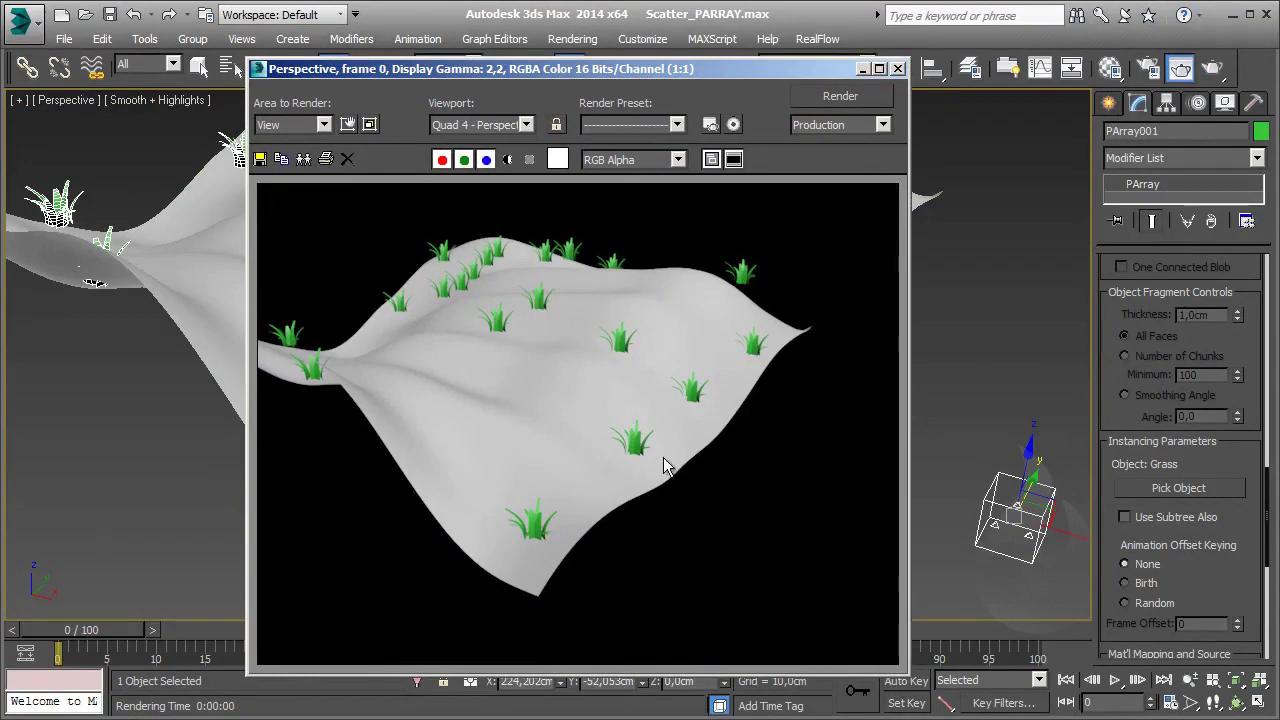
Close the render window, hide the wire overlay, and reselect PArray001
left_click(897, 68)
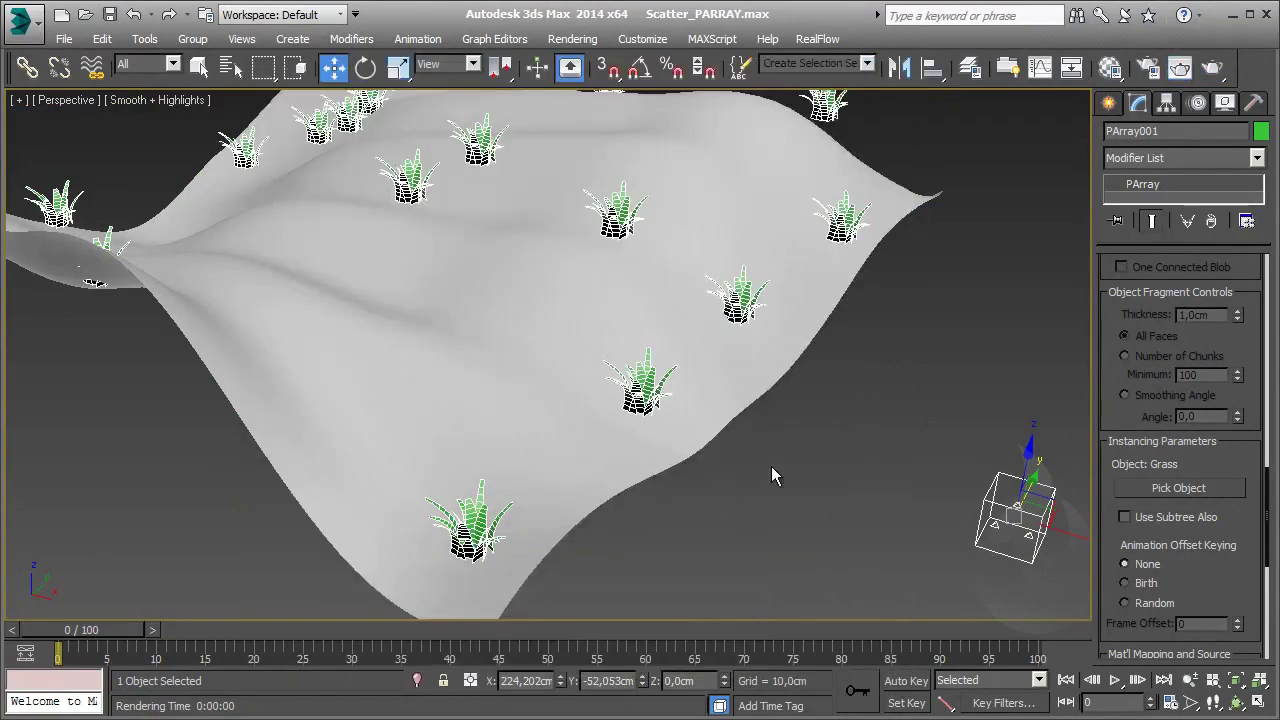
left_click(883, 468)
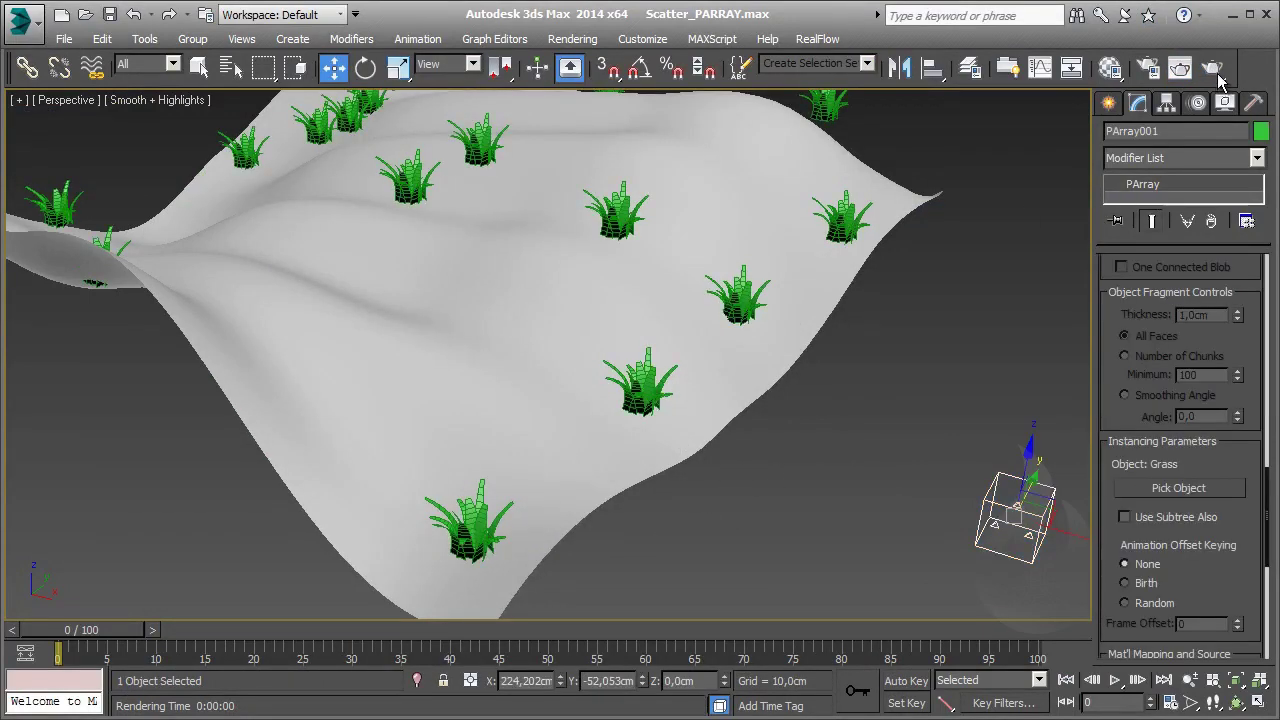
left_click(857, 270)
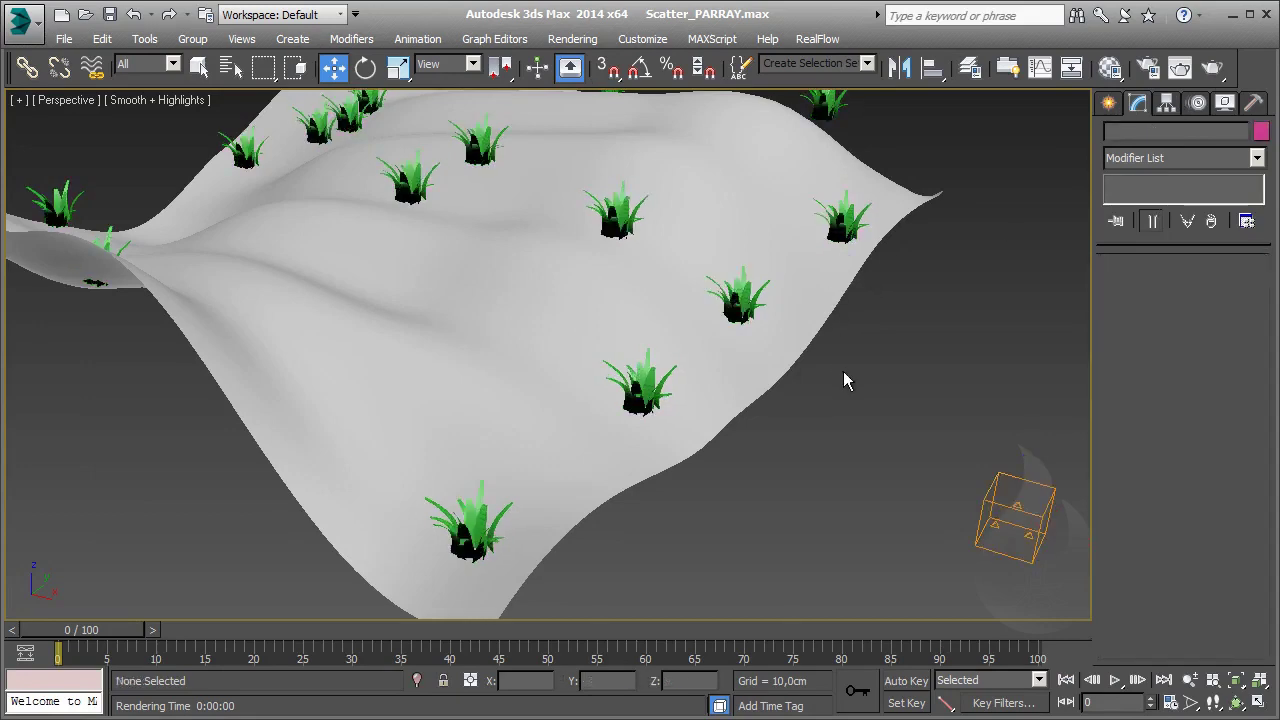
middle_click_drag(844, 373, 574, 303)
left_click(708, 442)
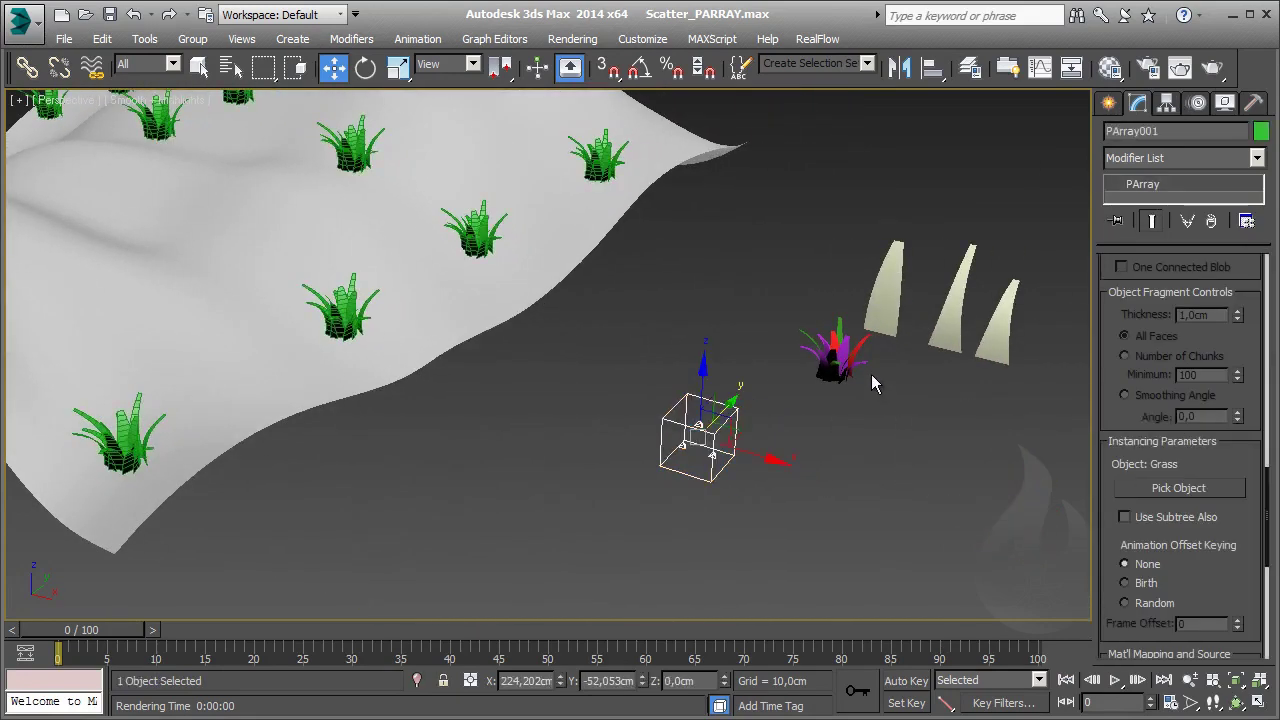
Change PArray001's object colour to cyan
left_click(1260, 133)
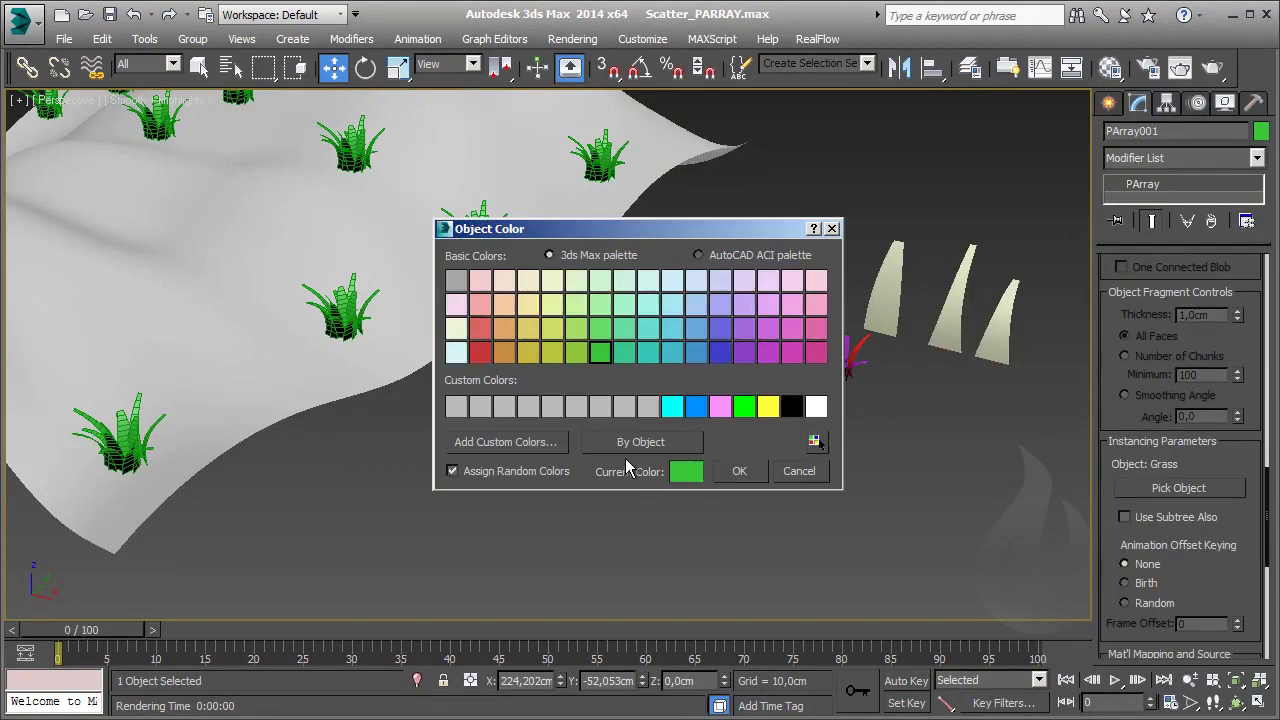
left_click(672, 352)
left_click(739, 471)
left_click(743, 528)
scroll(451, 437, "up", 3)
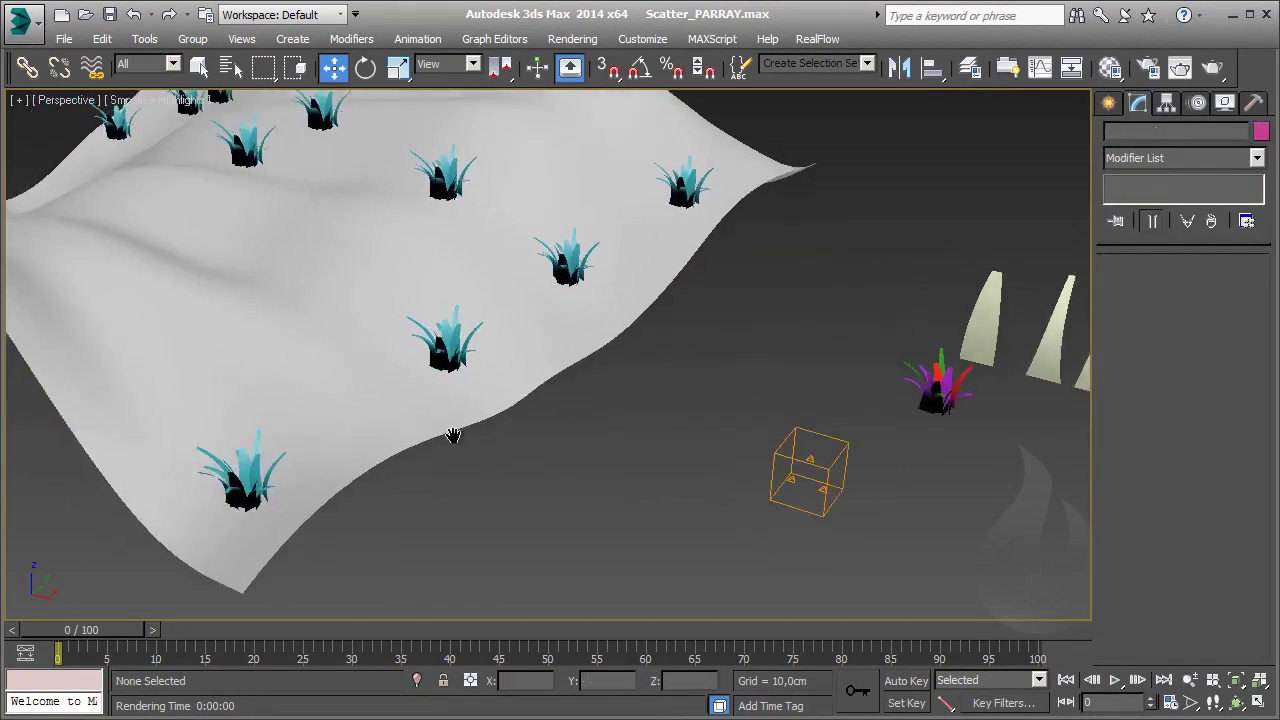
scroll(451, 437, "up", 3)
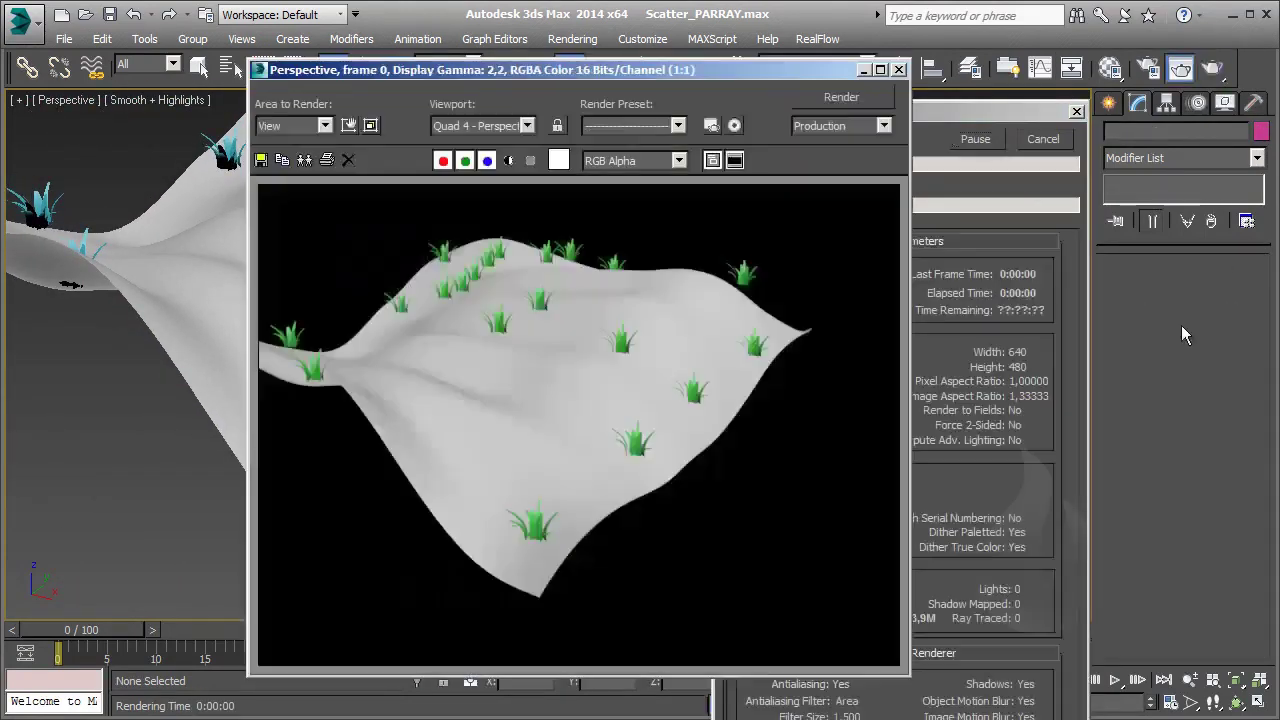
Render the Perspective view again, close the frame window, and reselect the emitter
left_click(1180, 67)
left_click(899, 69)
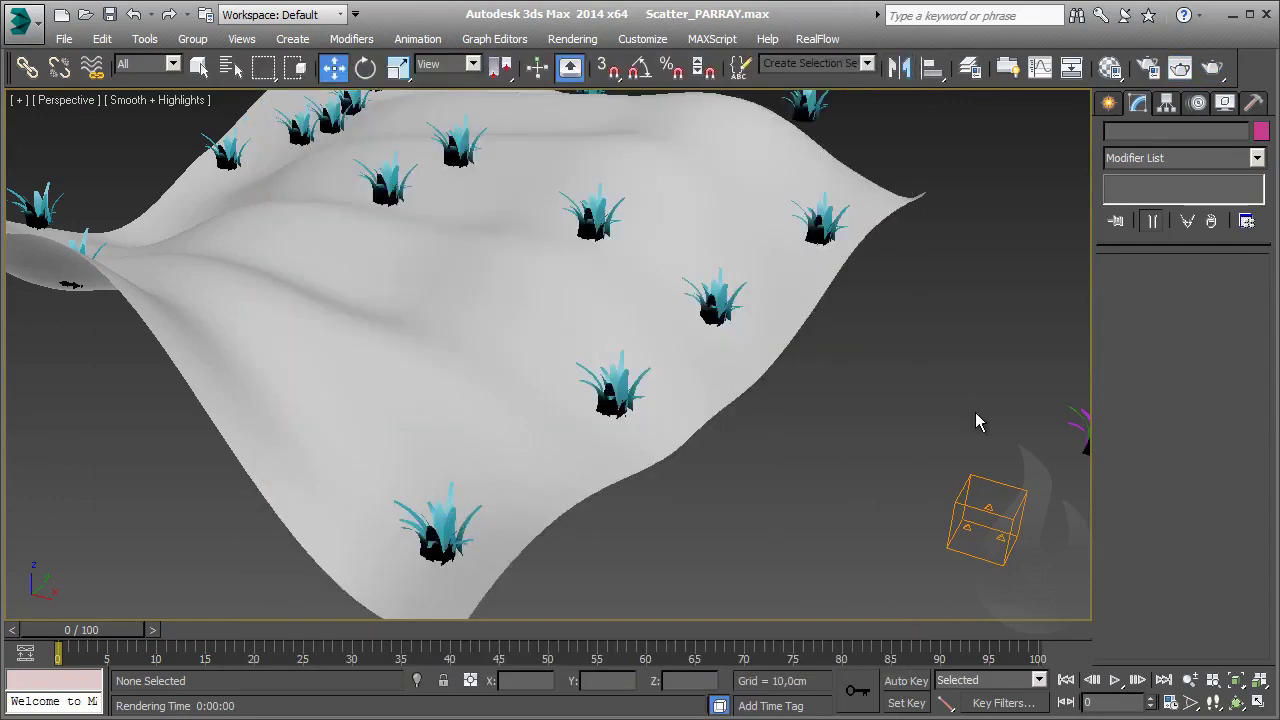
middle_click_drag(975, 412, 932, 429)
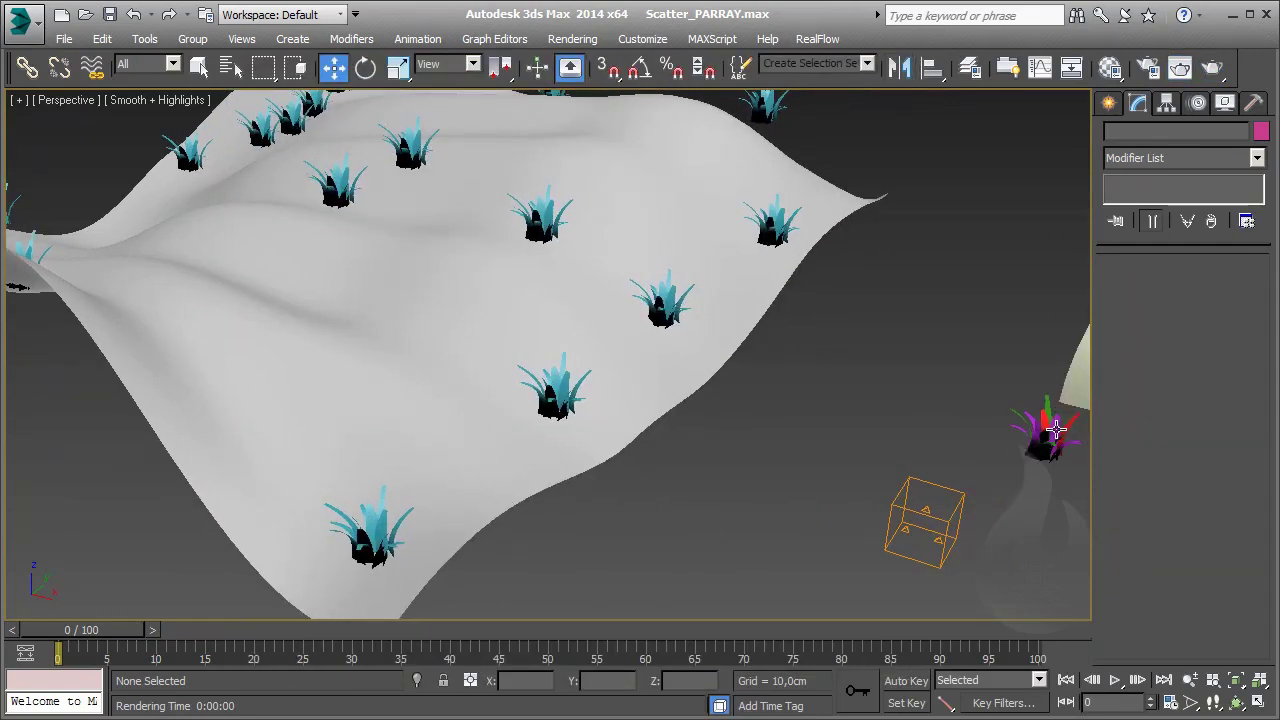
mouse_move(1062, 455)
middle_mouse_down()
mouse_move(971, 437)
mouse_move(965, 378)
middle_mouse_up()
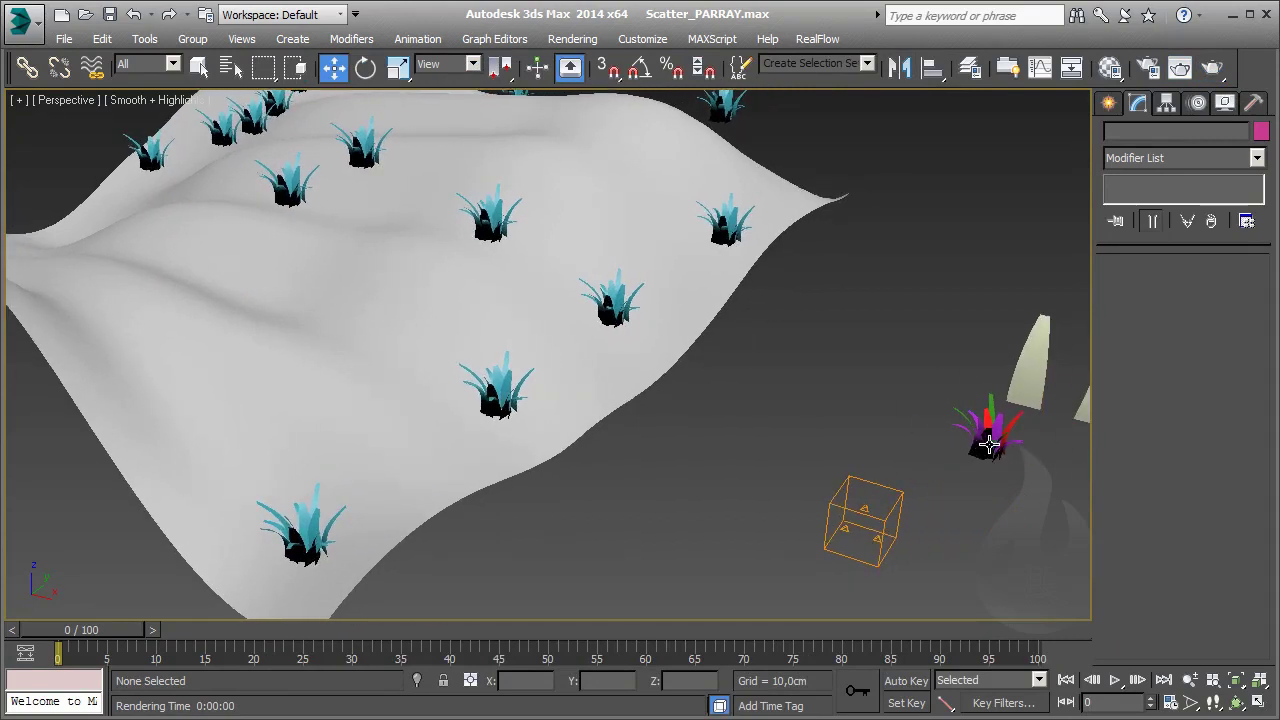
middle_click_drag(694, 471, 981, 402)
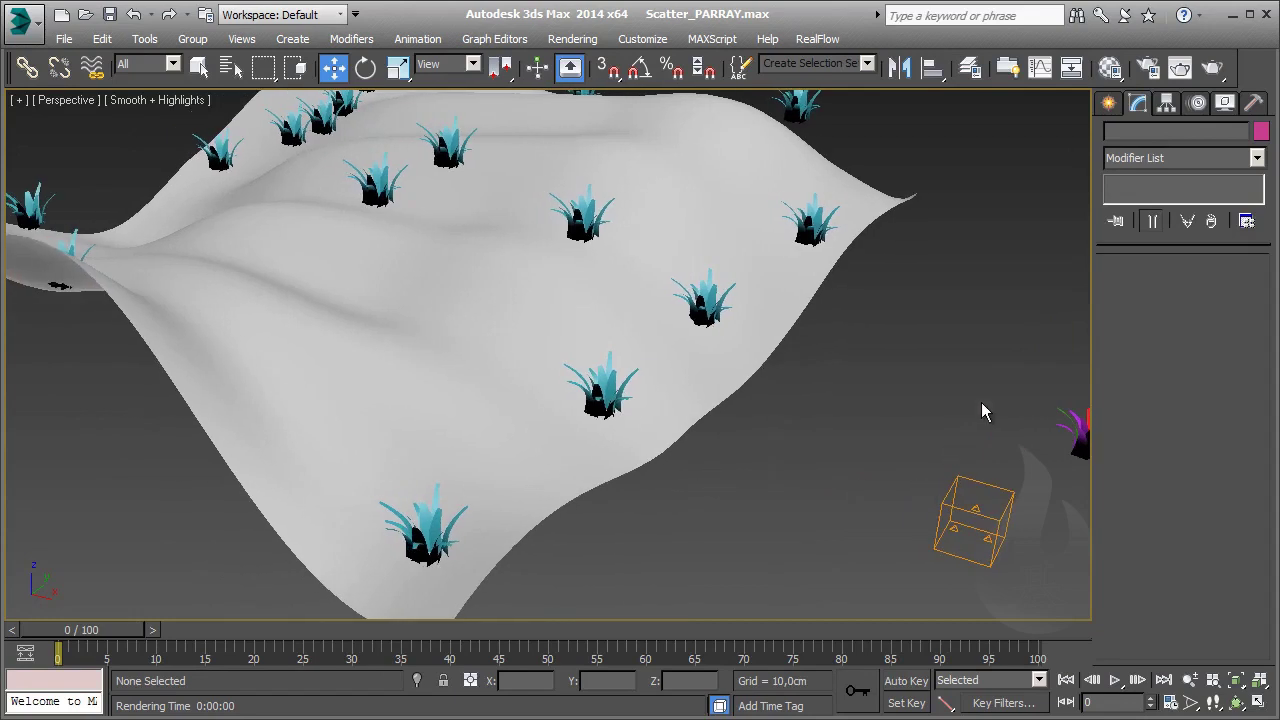
left_click_drag(981, 402, 929, 578)
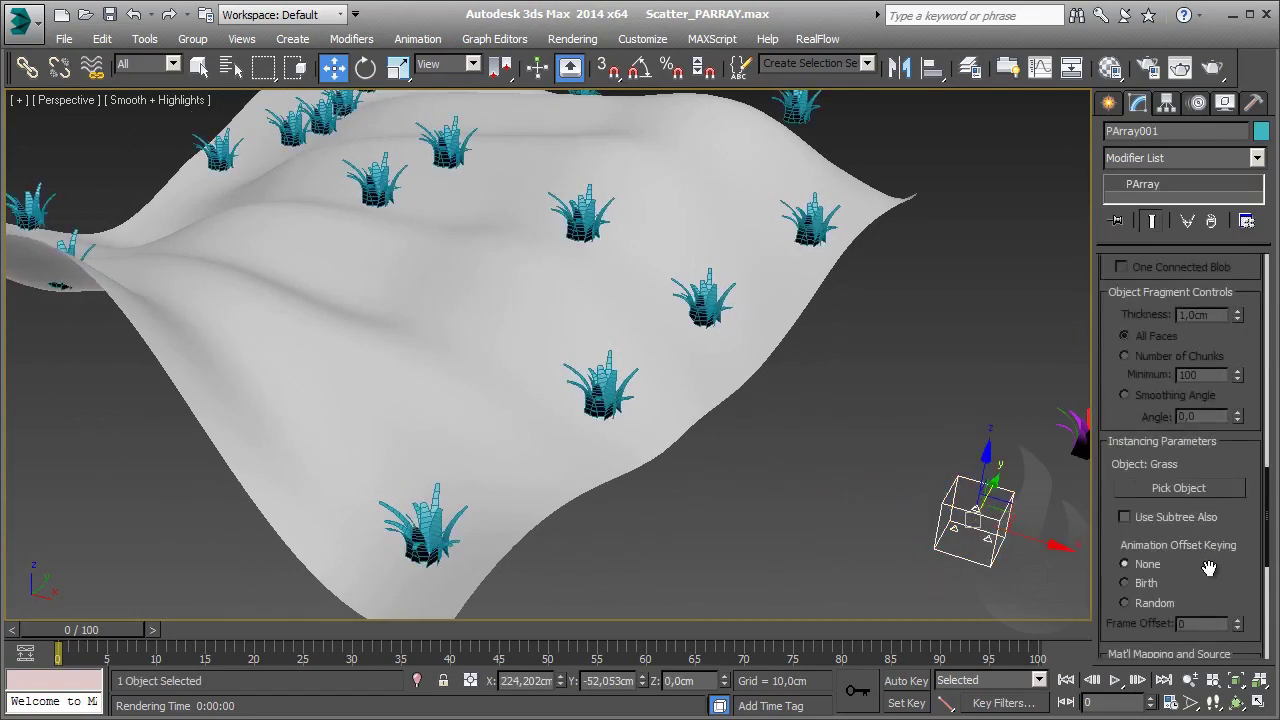
Open the Material Editor on the Grass Multi/Sub-Object material with sub-materials grass_01 to grass_03
left_click_drag(1208, 569, 1208, 286)
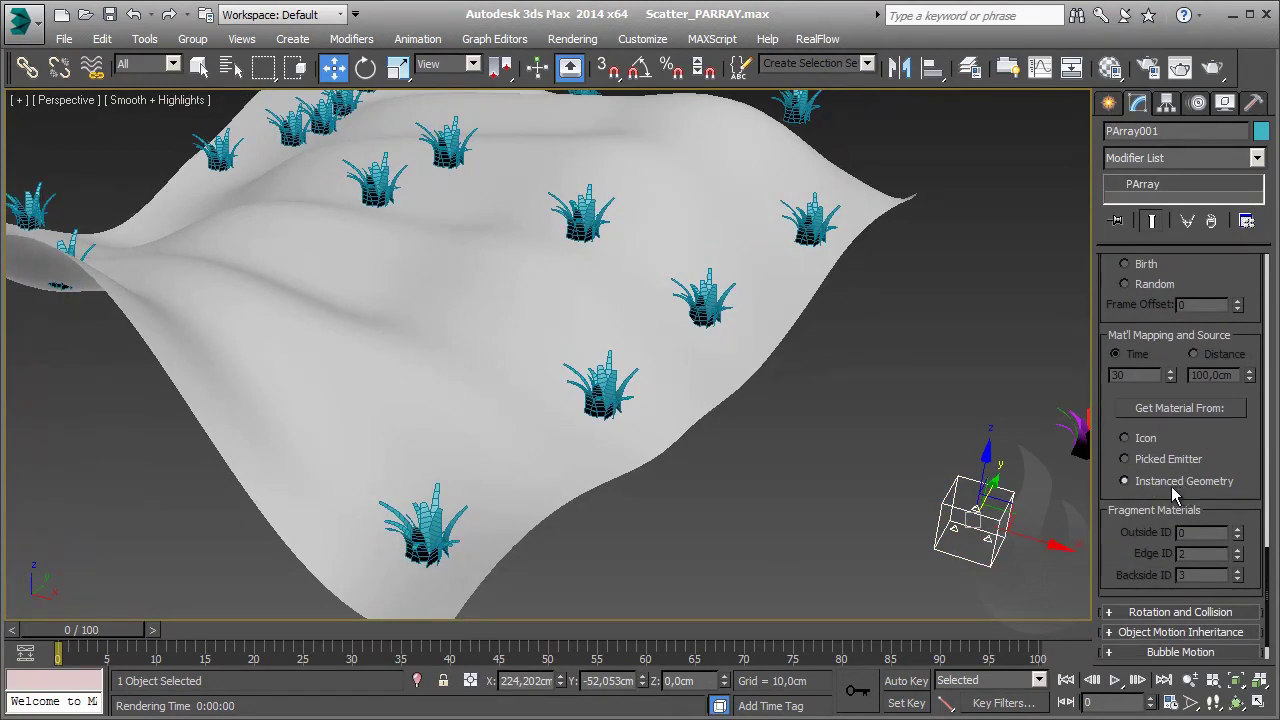
scroll(1195, 520, "down", 1)
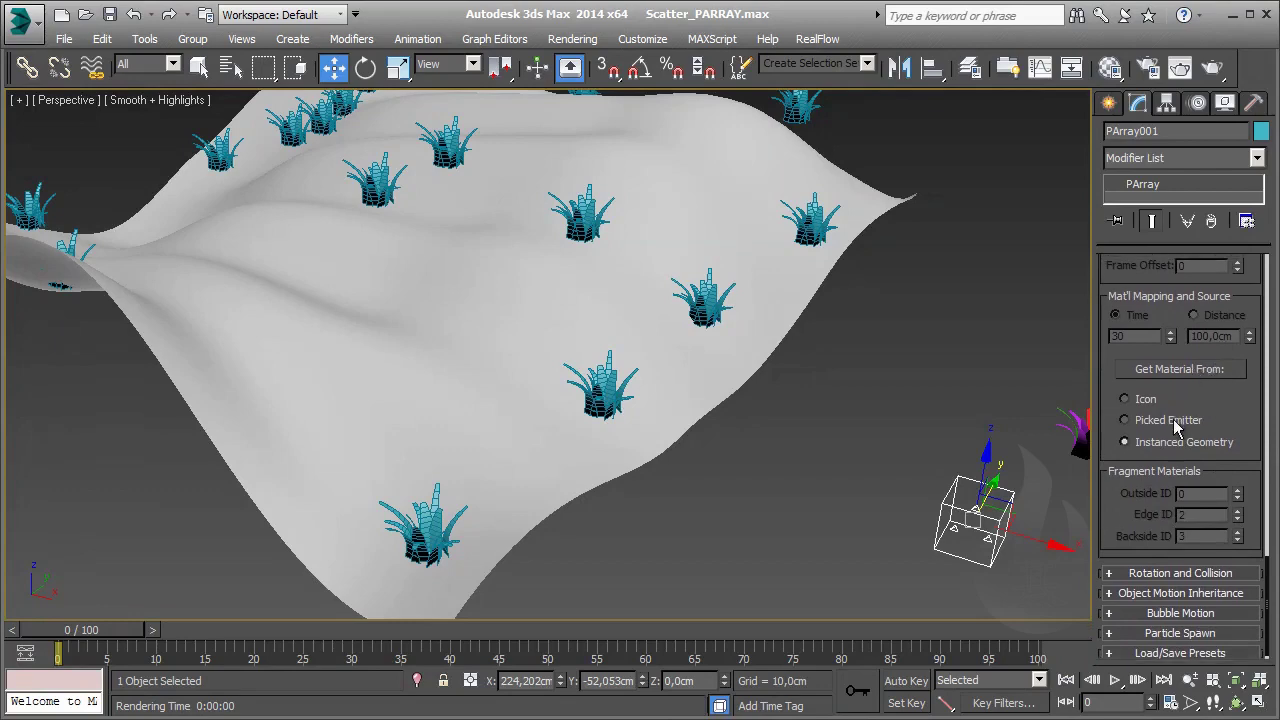
middle_click_drag(685, 385, 695, 393)
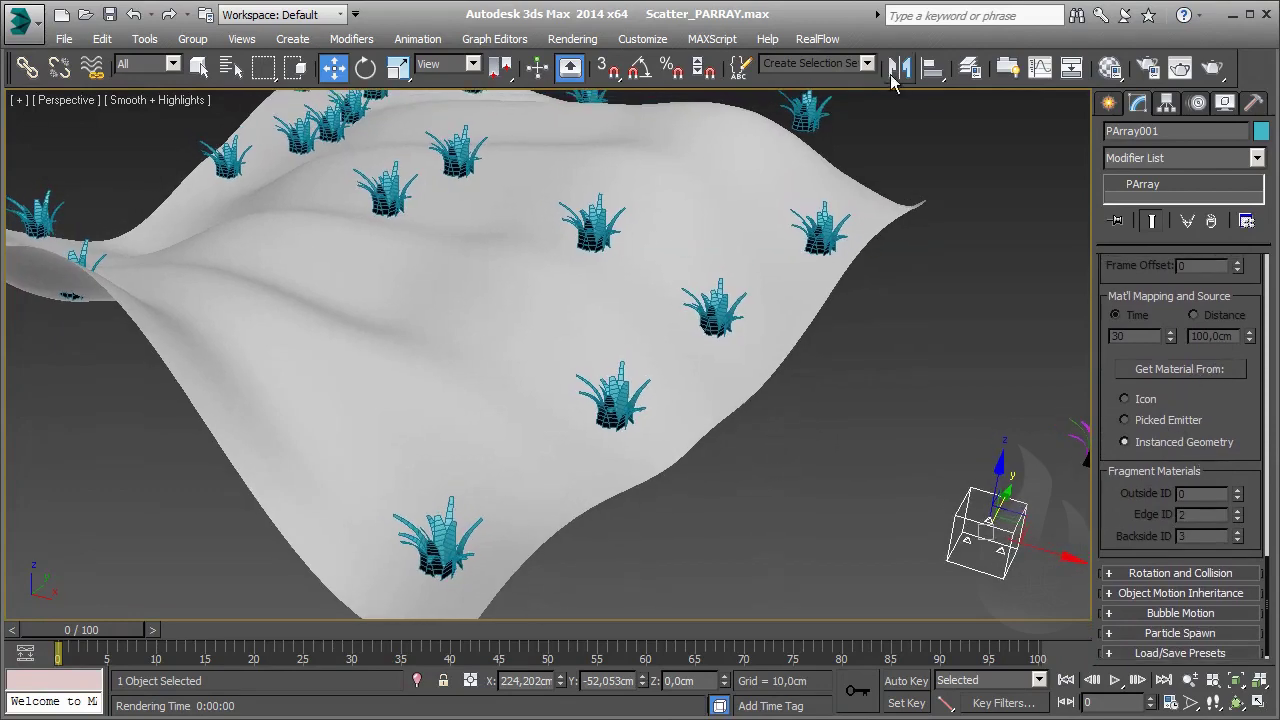
left_click(1108, 67)
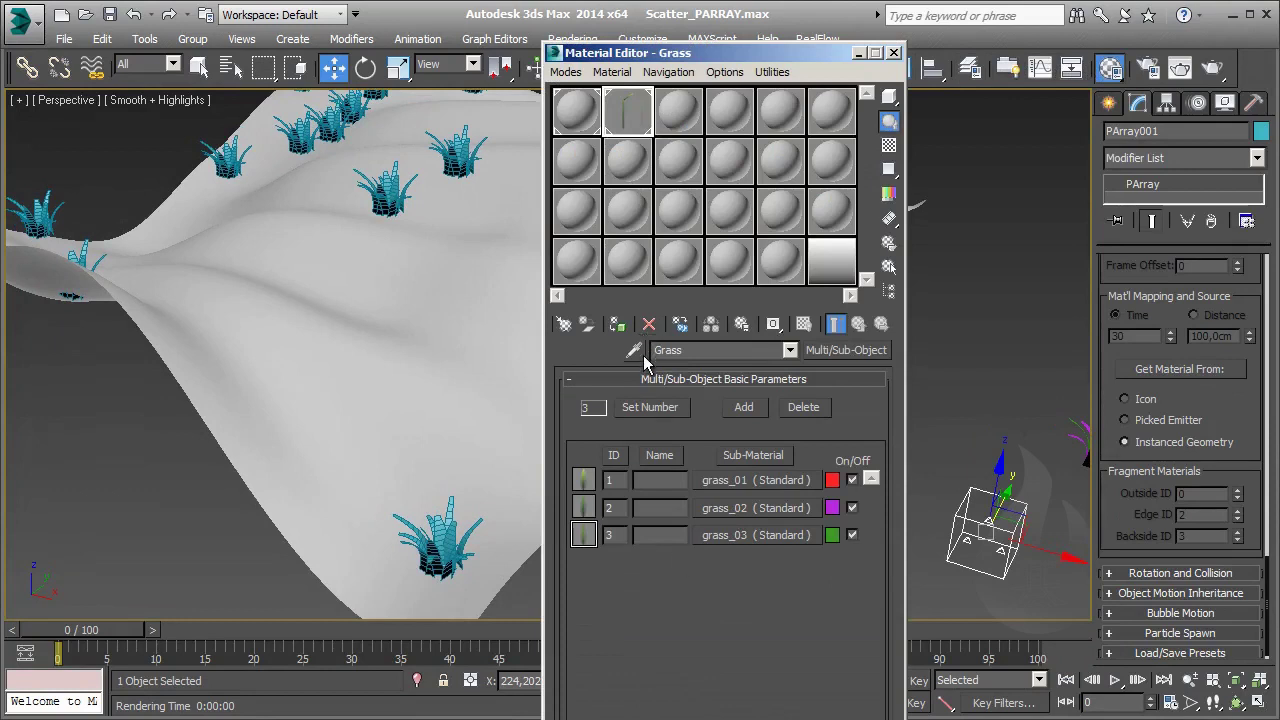
Show the grass sub-material colours in the viewport and close the Material Editor
left_click(617, 324)
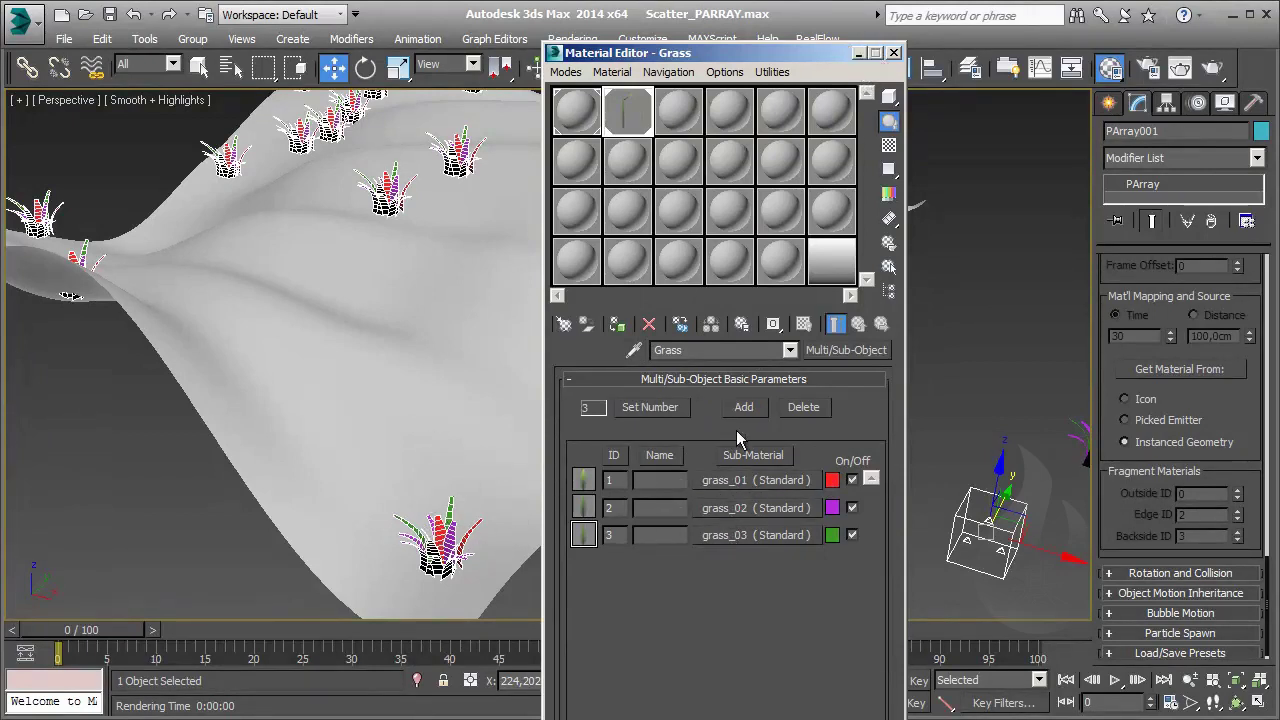
key("m")
scroll(600, 490, "up", 5)
scroll(790, 320, "up", 2)
scroll(737, 383, "up", 2)
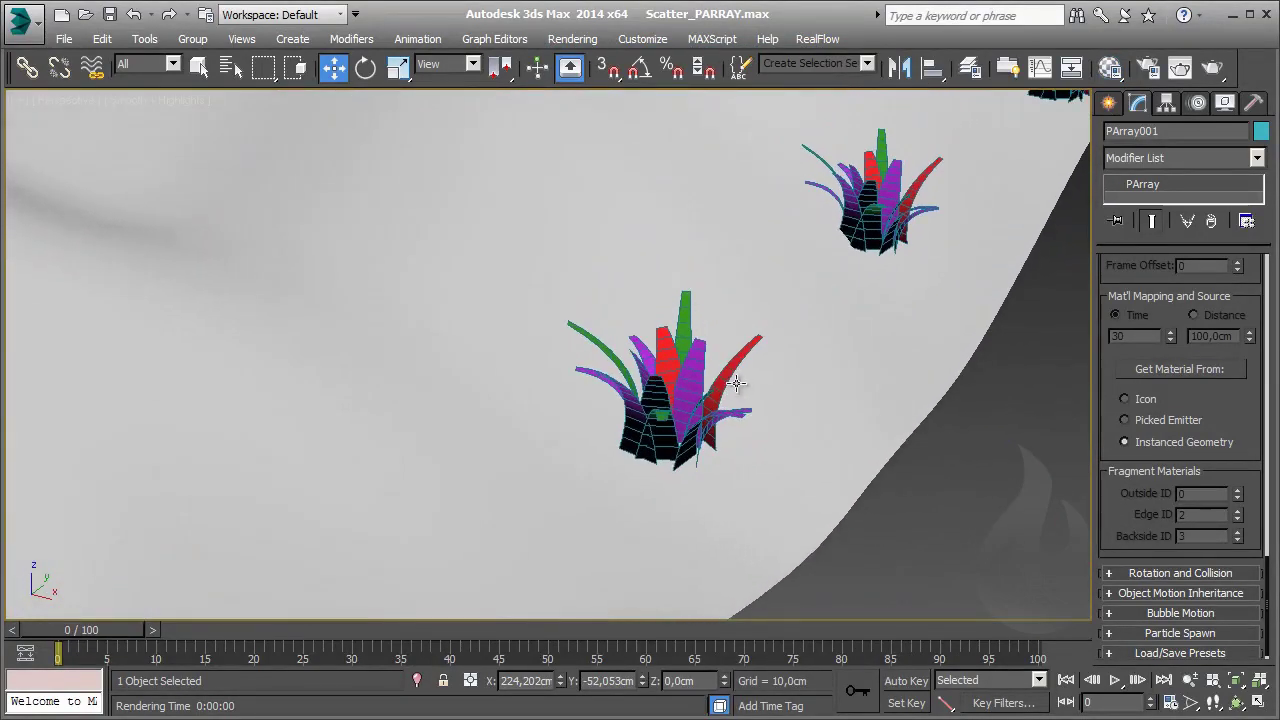
scroll(750, 330, "up", 2)
scroll(800, 320, "down", 2)
scroll(800, 330, "down", 1)
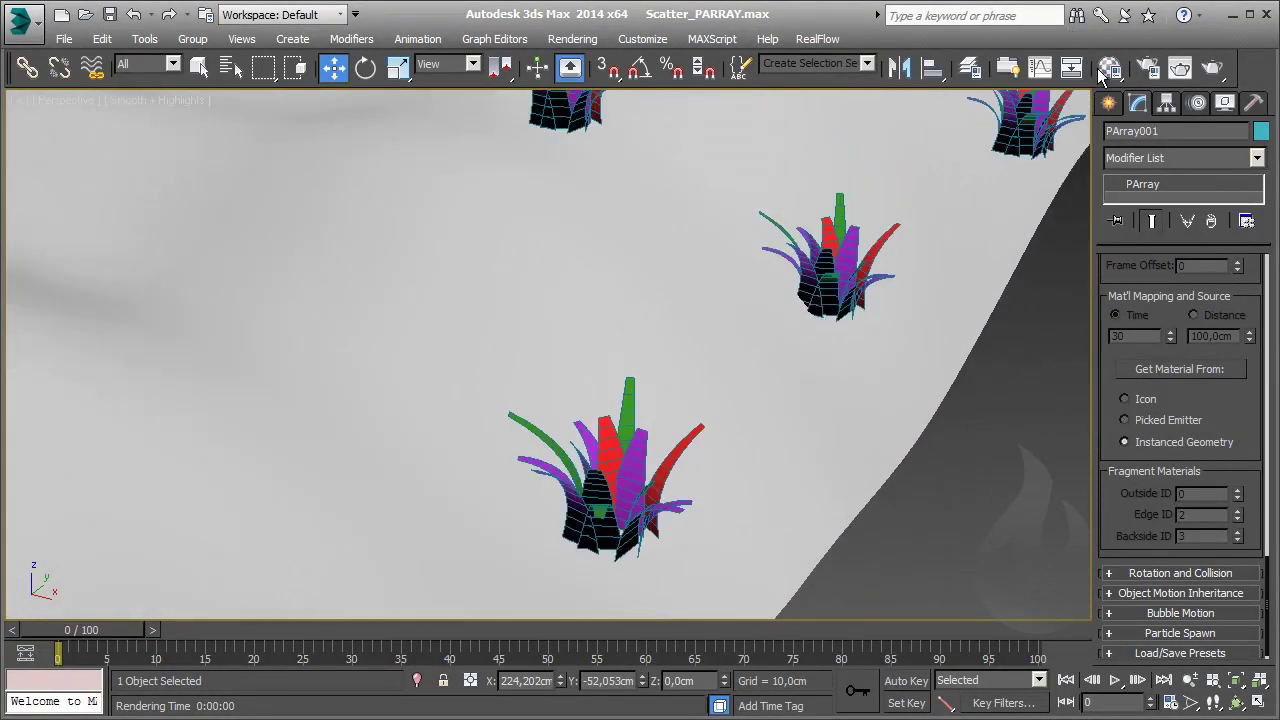
scroll(1058, 133, "up", 2)
scroll(1008, 168, "down", 2)
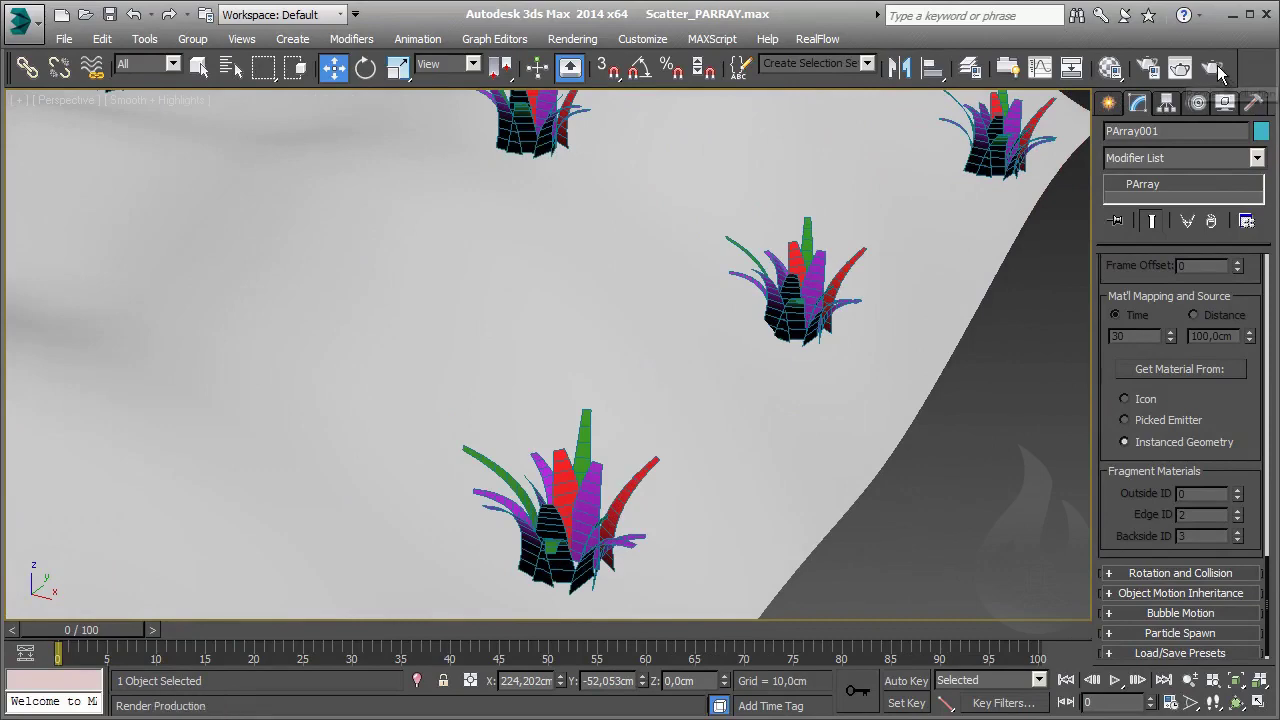
Render the Perspective view to check the coloured grass blades, then close the render
left_click(1180, 67)
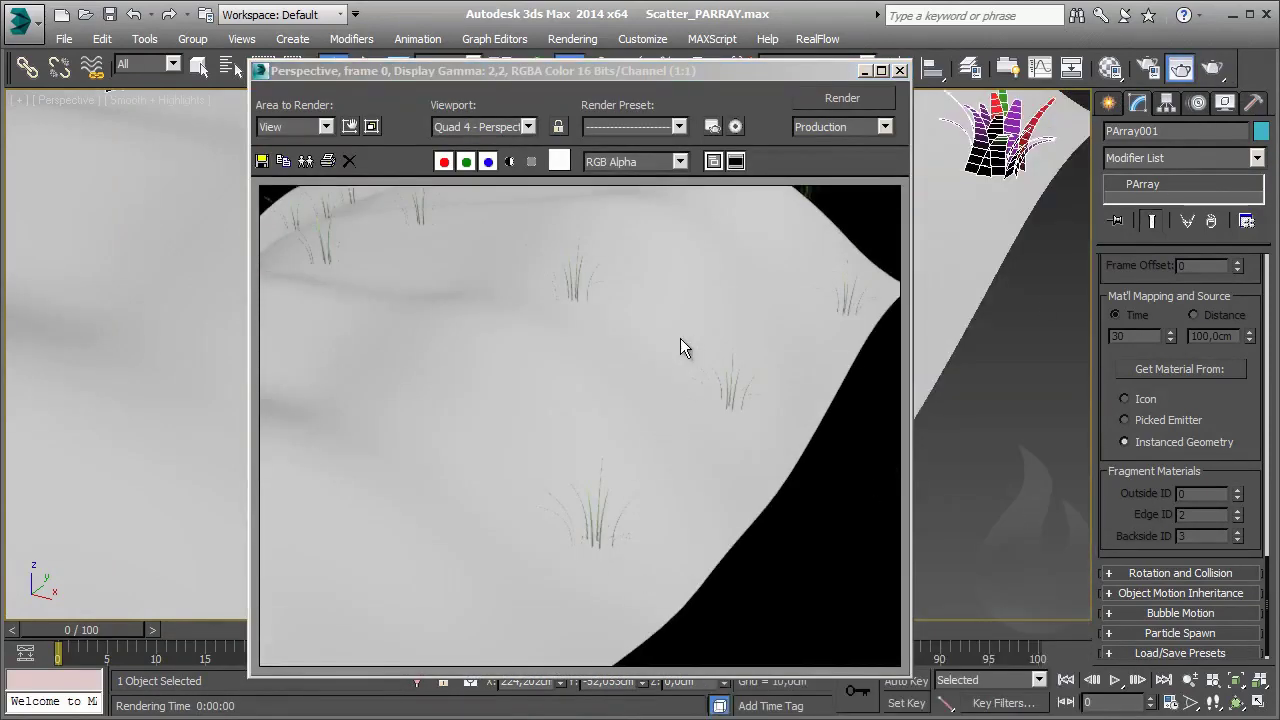
left_click(900, 71)
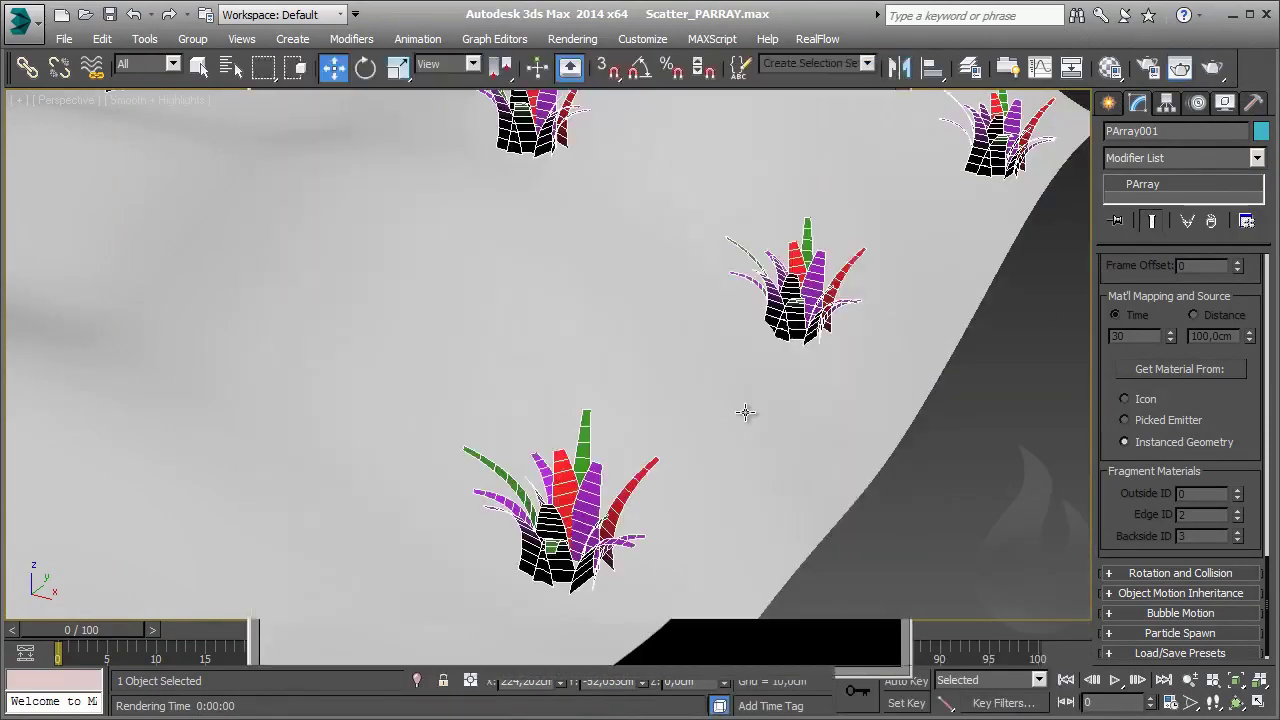
scroll(775, 400, "down", 3)
scroll(780, 378, "down", 2)
Select the wavy plane Plane001 in the grass-covered scene
left_click(735, 345)
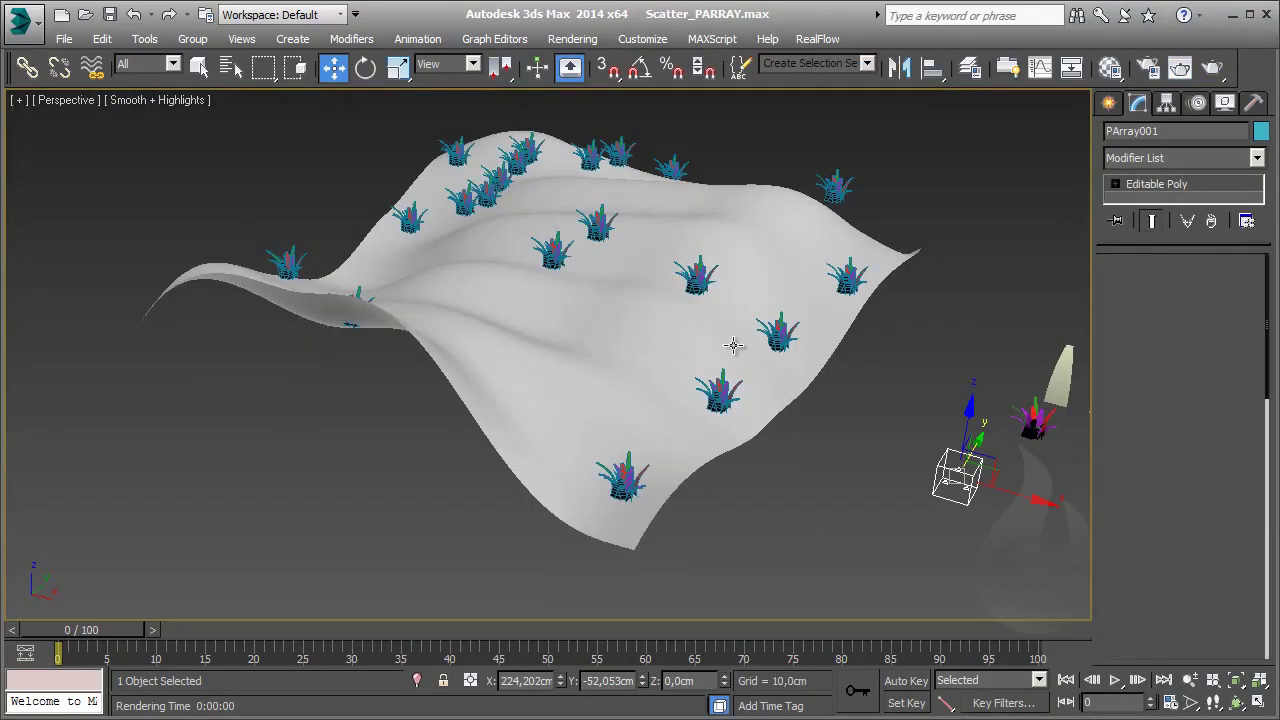
mouse_move(735, 392)
middle_mouse_down("alt")
mouse_move(825, 358)
mouse_move(797, 340)
mouse_move(808, 397)
mouse_move(736, 357)
mouse_move(720, 330)
middle_mouse_up("alt")
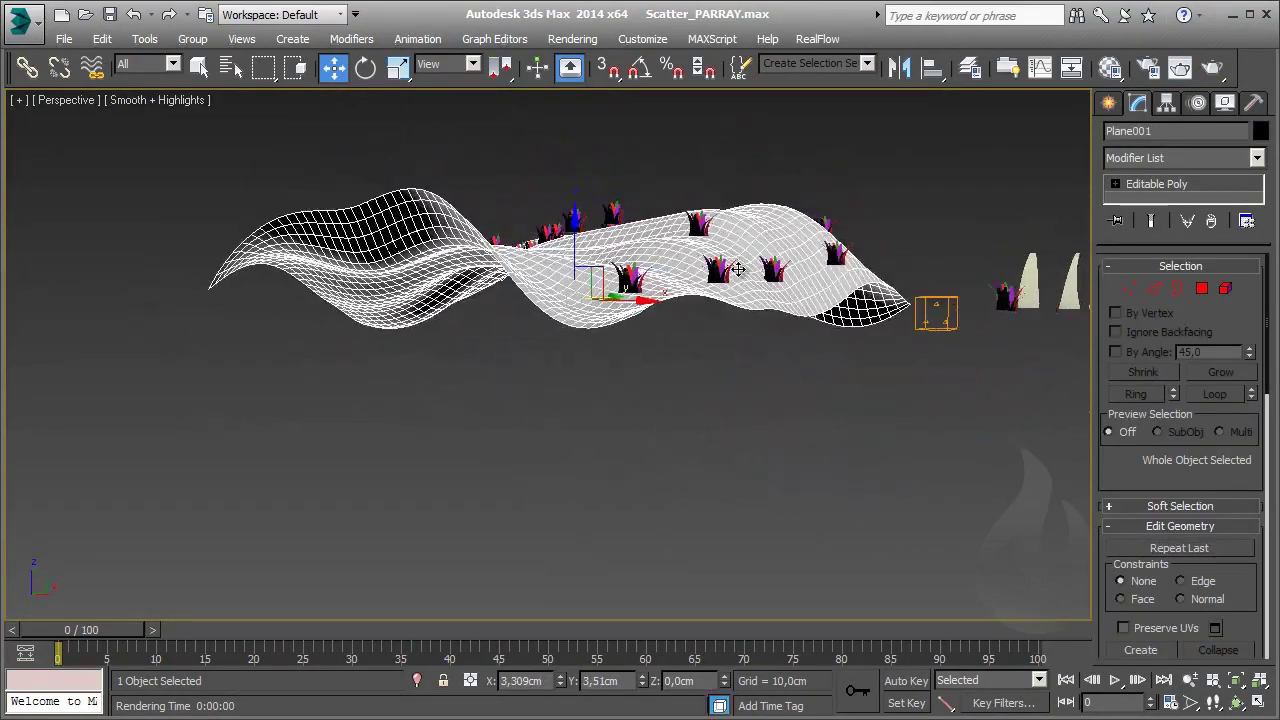
scroll(700, 320, "up", 3)
scroll(680, 300, "up", 2)
scroll(670, 293, "up", 1)
mouse_move(670, 293)
middle_mouse_down("alt")
mouse_move(683, 283)
mouse_move(483, 217)
middle_mouse_up("alt")
middle_click_drag(276, 238, 452, 270, "alt")
scroll(300, 251, "down", 5)
left_click(452, 270)
left_click(377, 280)
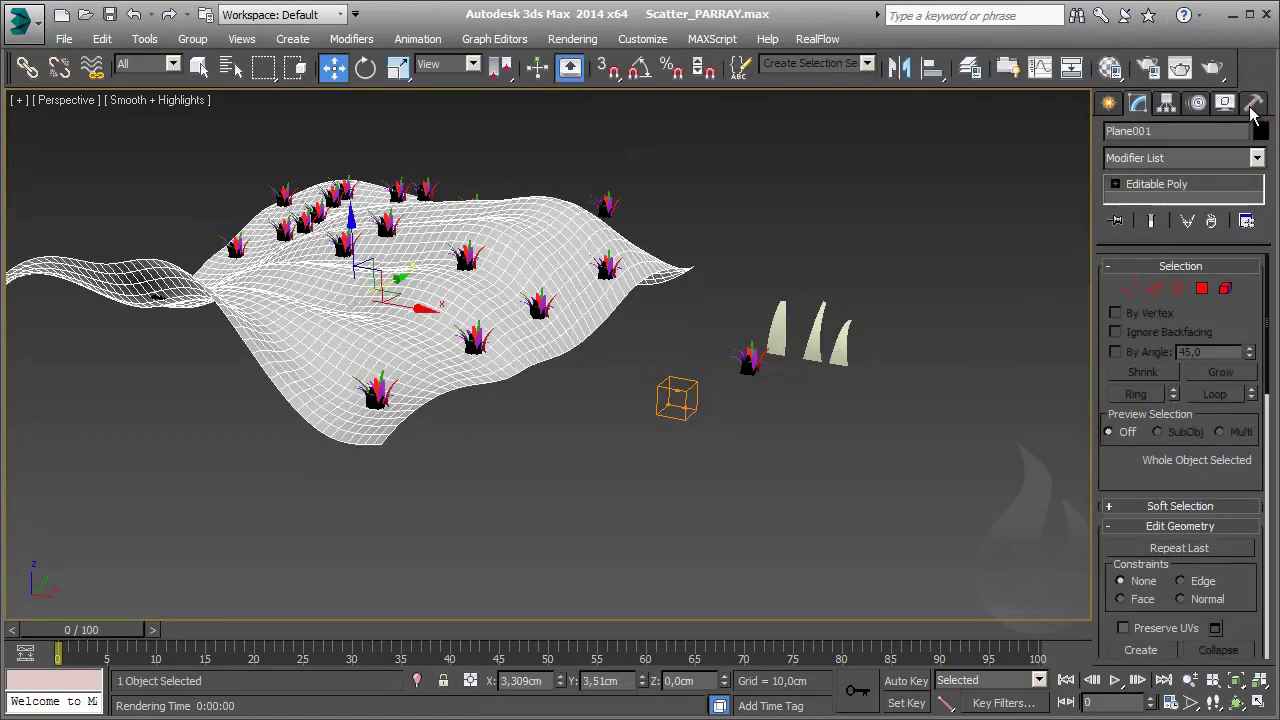
Reset Plane001's transform with Reset XForm and convert it to Editable Poly
left_click(1252, 106)
left_click(1209, 462)
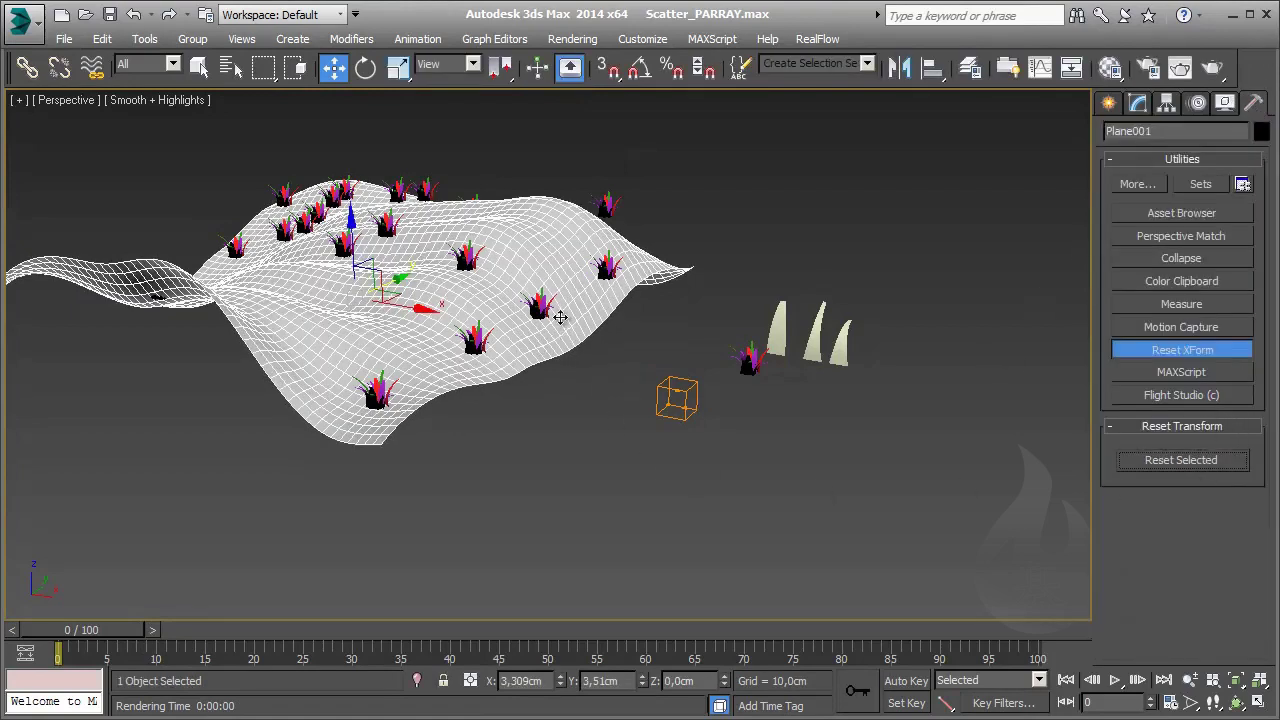
right_click(486, 293)
left_click(760, 489)
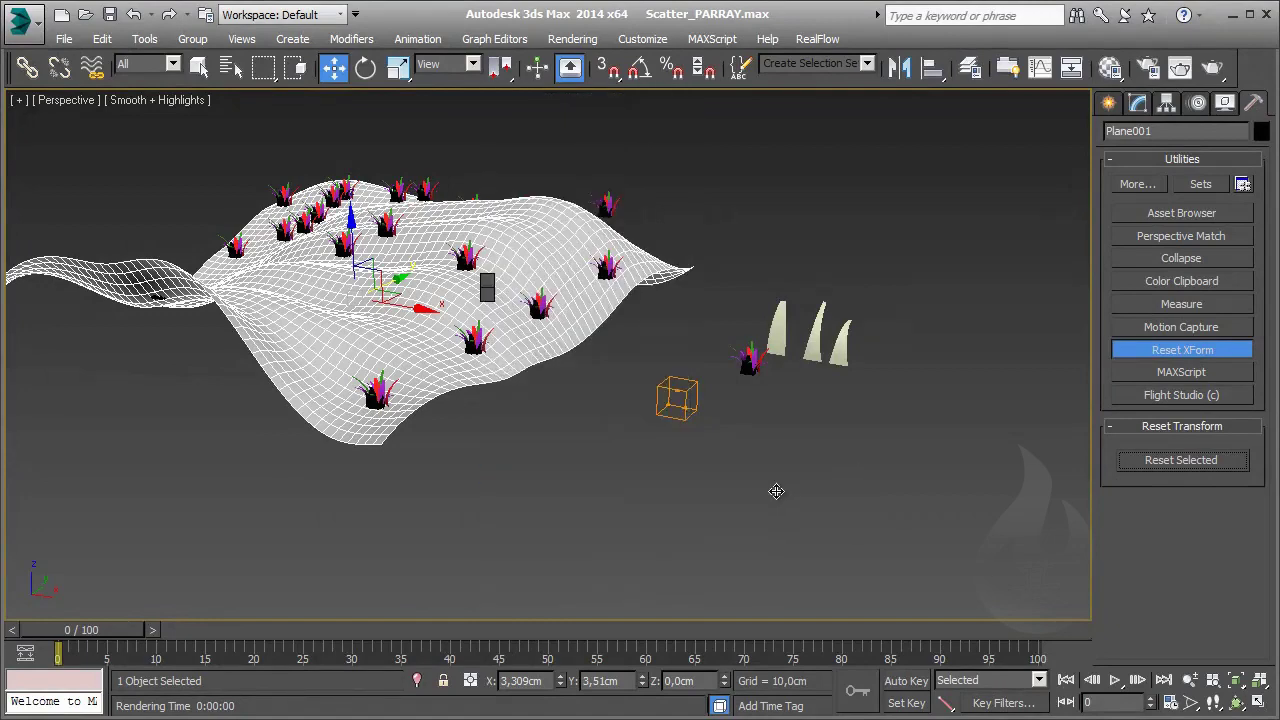
left_click(760, 262)
scroll(423, 300, "up", 5)
mouse_move(423, 300)
middle_mouse_down("alt")
mouse_move(421, 260)
mouse_move(600, 350)
mouse_move(724, 393)
middle_mouse_up("alt")
scroll(369, 265, "down", 5)
Select PArray001 and set its particle Speed and Divergence to 0
left_click(631, 360)
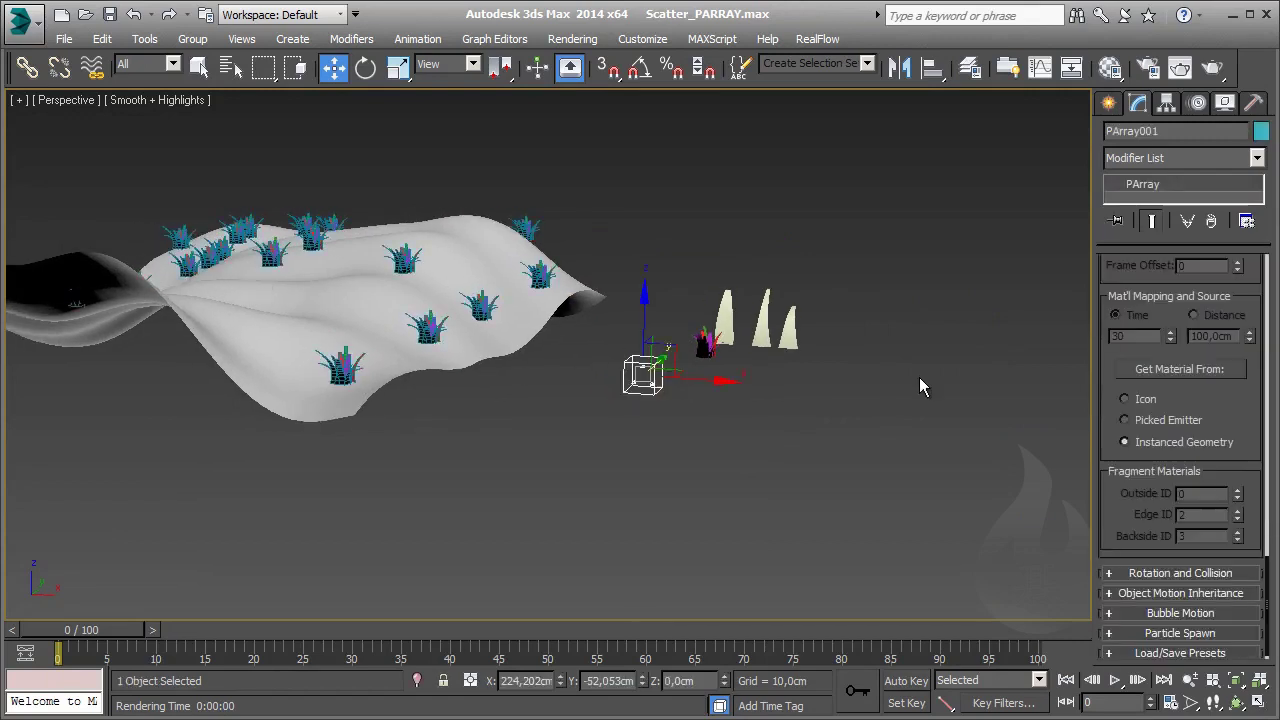
scroll(1218, 409, "up", 3)
scroll(1214, 440, "up", 3)
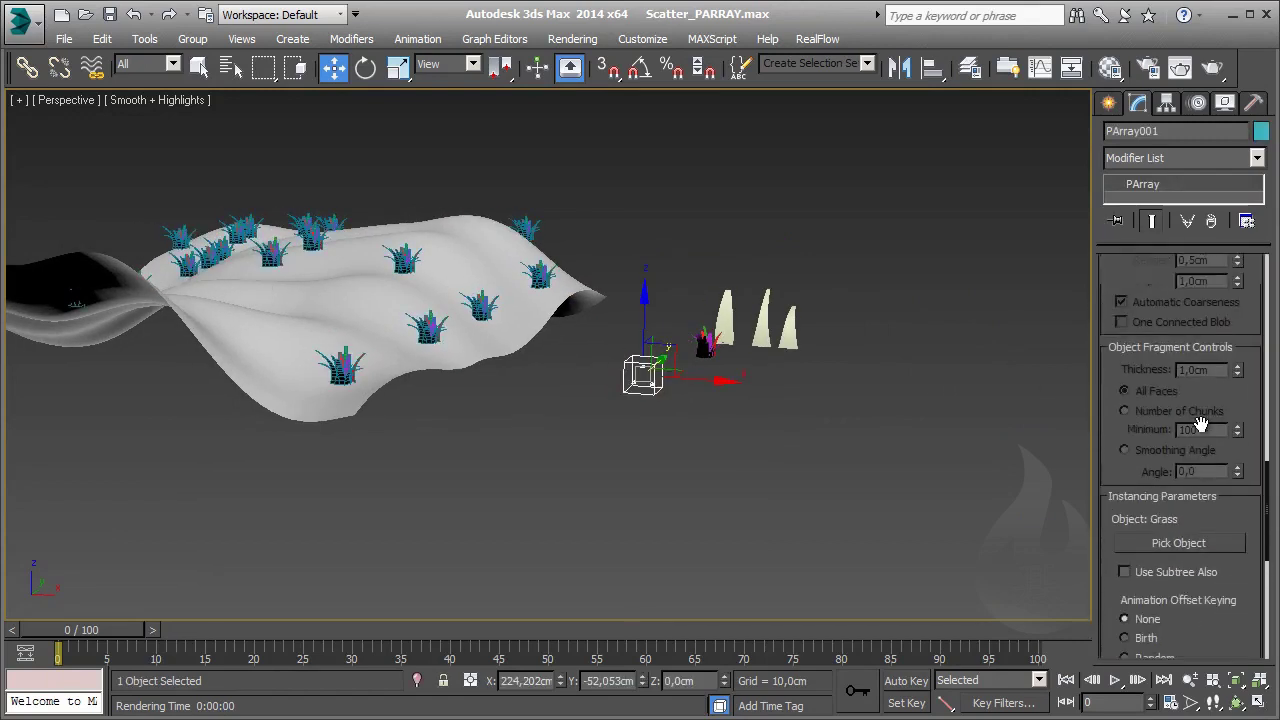
scroll(1200, 423, "up", 3)
scroll(1194, 420, "up", 2)
scroll(1198, 436, "up", 3)
scroll(1194, 445, "up", 3)
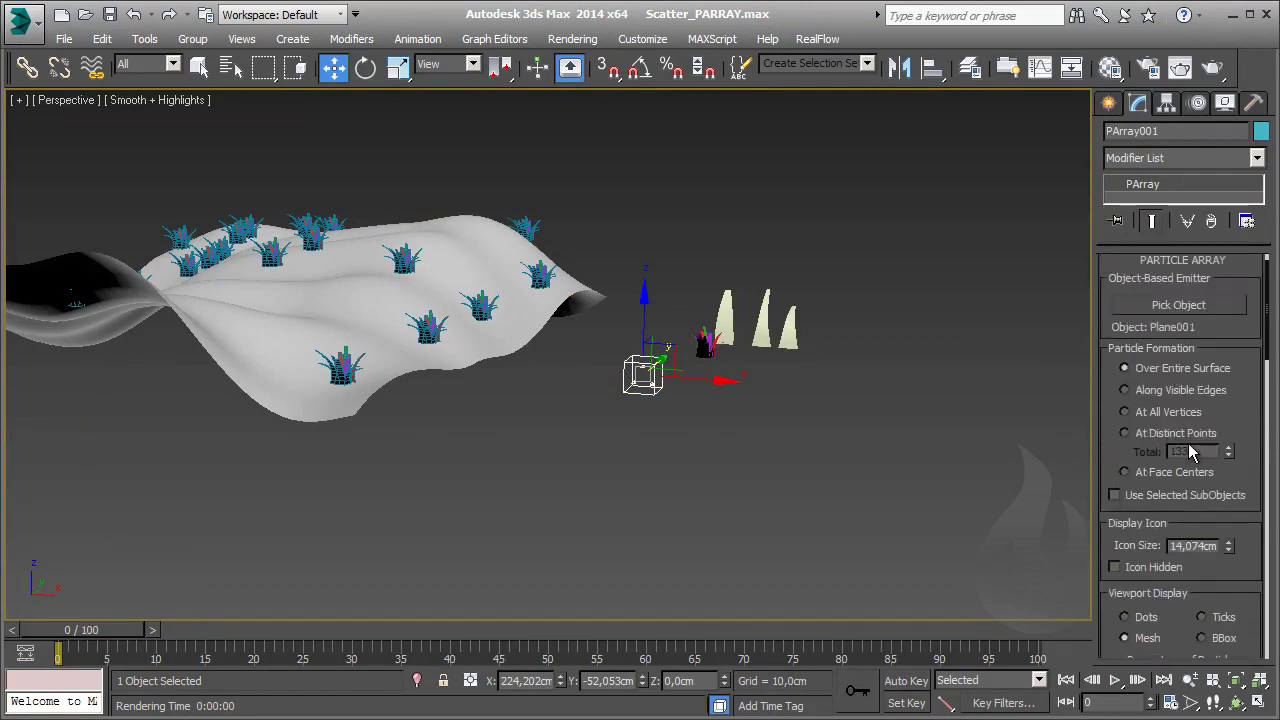
scroll(1194, 449, "up", 3)
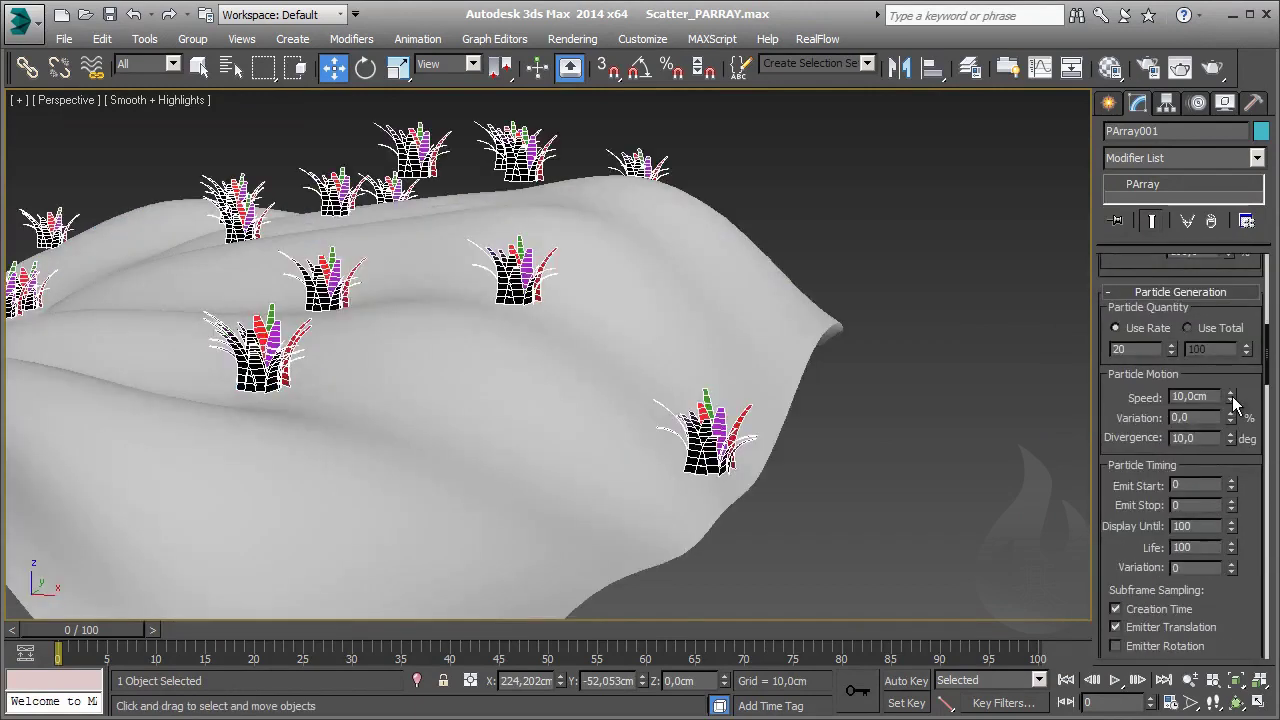
right_click(1232, 398)
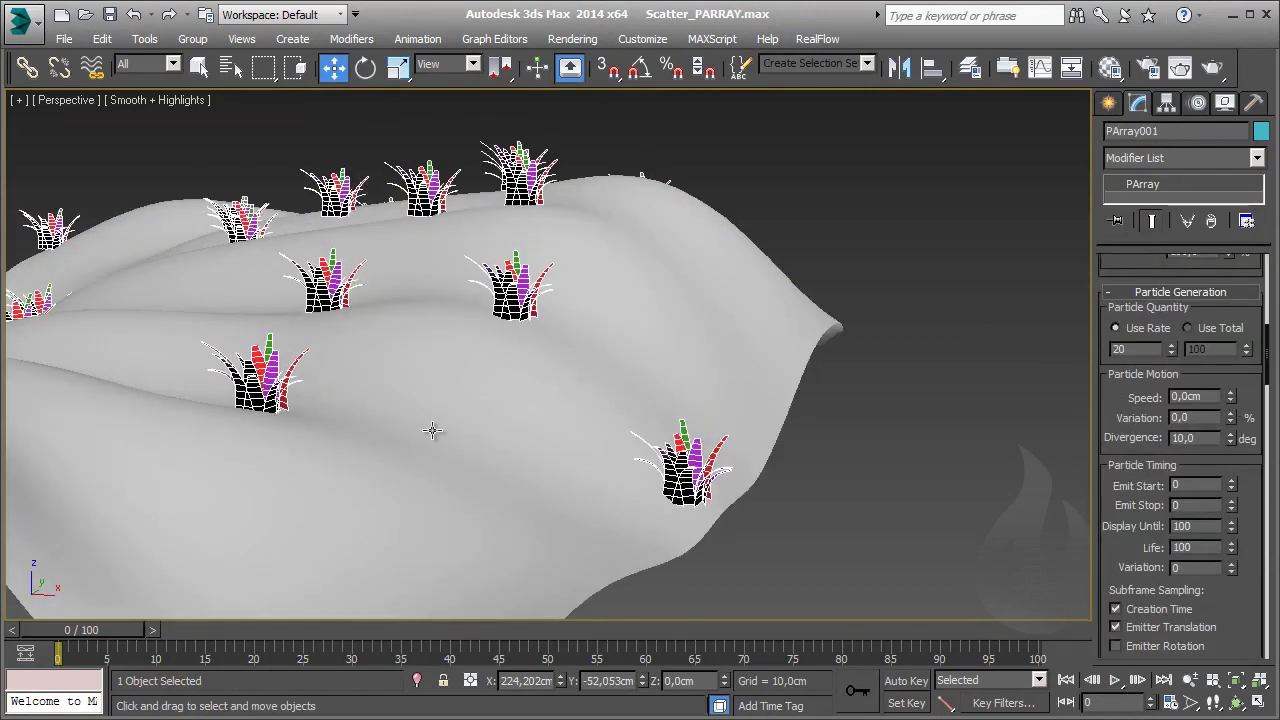
right_click(1231, 438)
mouse_move(751, 457)
middle_mouse_down("alt")
mouse_move(702, 484)
mouse_move(706, 462)
middle_mouse_up("alt")
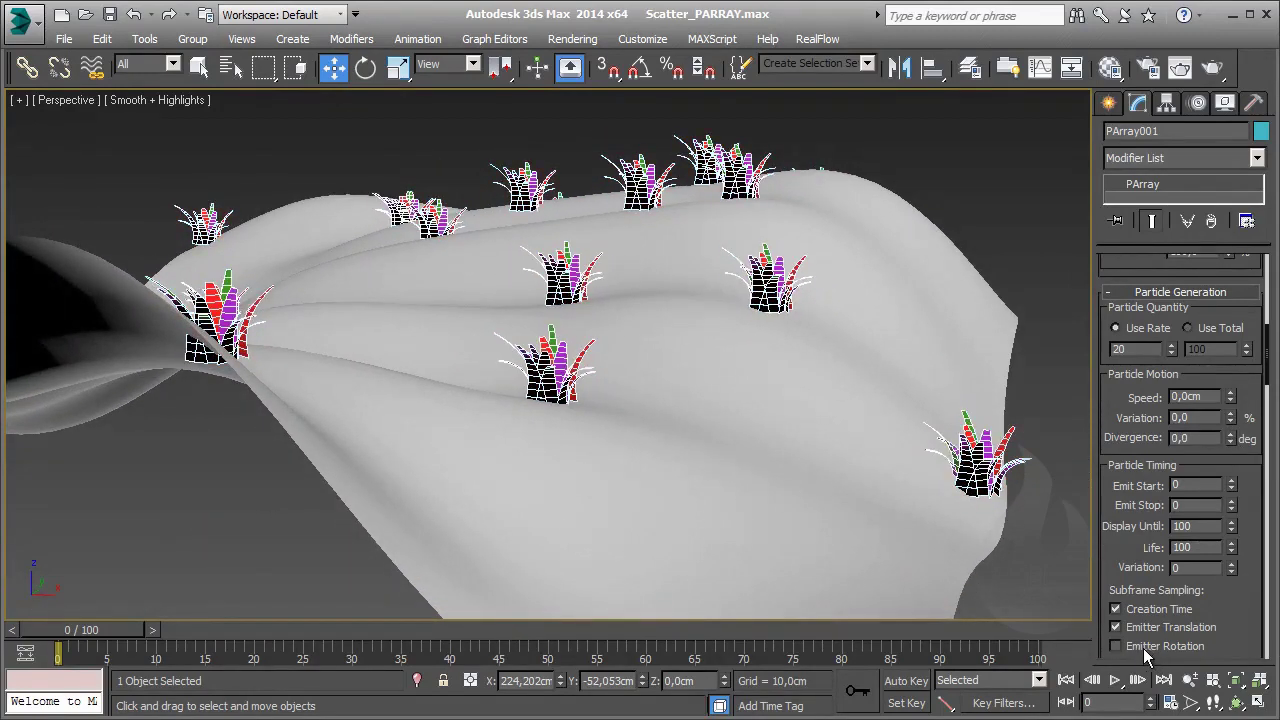
Make particles follow Emitter Rotation and set particle size Variation to 50%
left_click(1117, 646)
mouse_move(740, 318)
middle_mouse_down("alt")
mouse_move(700, 337)
mouse_move(746, 349)
mouse_move(757, 363)
mouse_move(746, 388)
mouse_move(679, 240)
middle_mouse_up("alt")
mouse_move(722, 507)
middle_mouse_down("alt")
mouse_move(731, 531)
mouse_move(613, 346)
middle_mouse_up("alt")
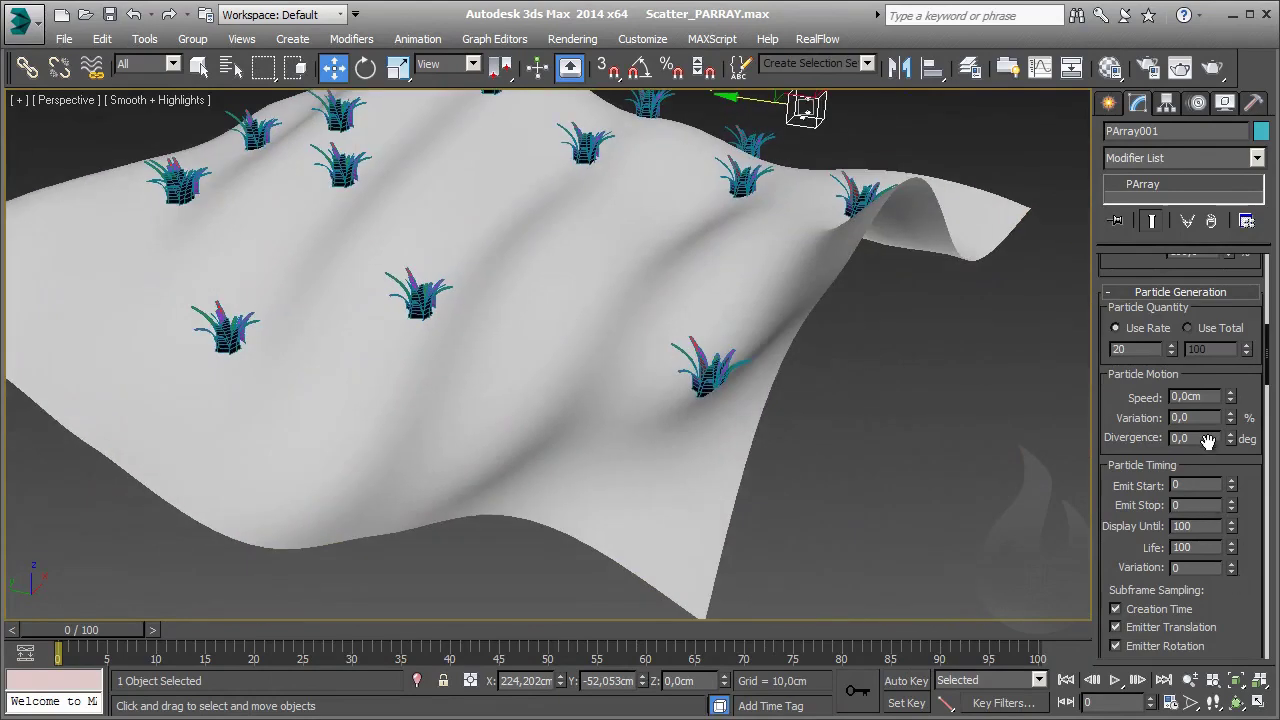
scroll(1147, 400, "down", 2)
scroll(1165, 450, "down", 3)
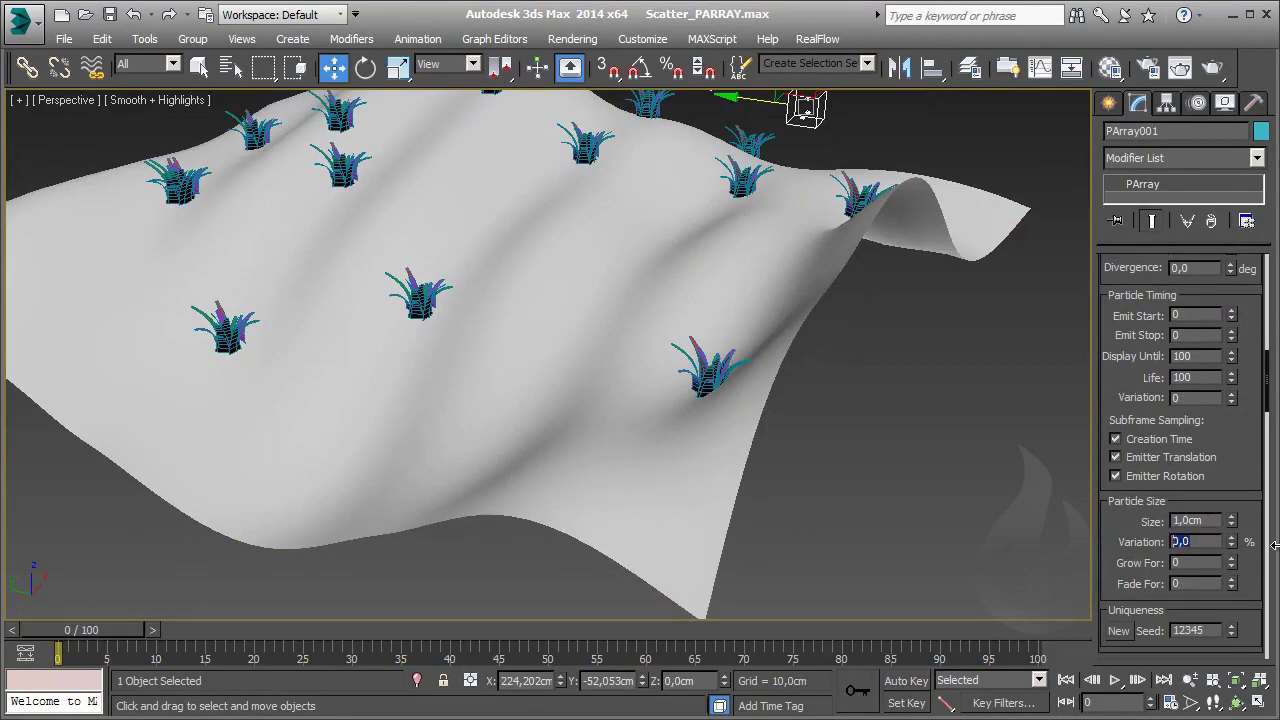
type("50")
key("Return")
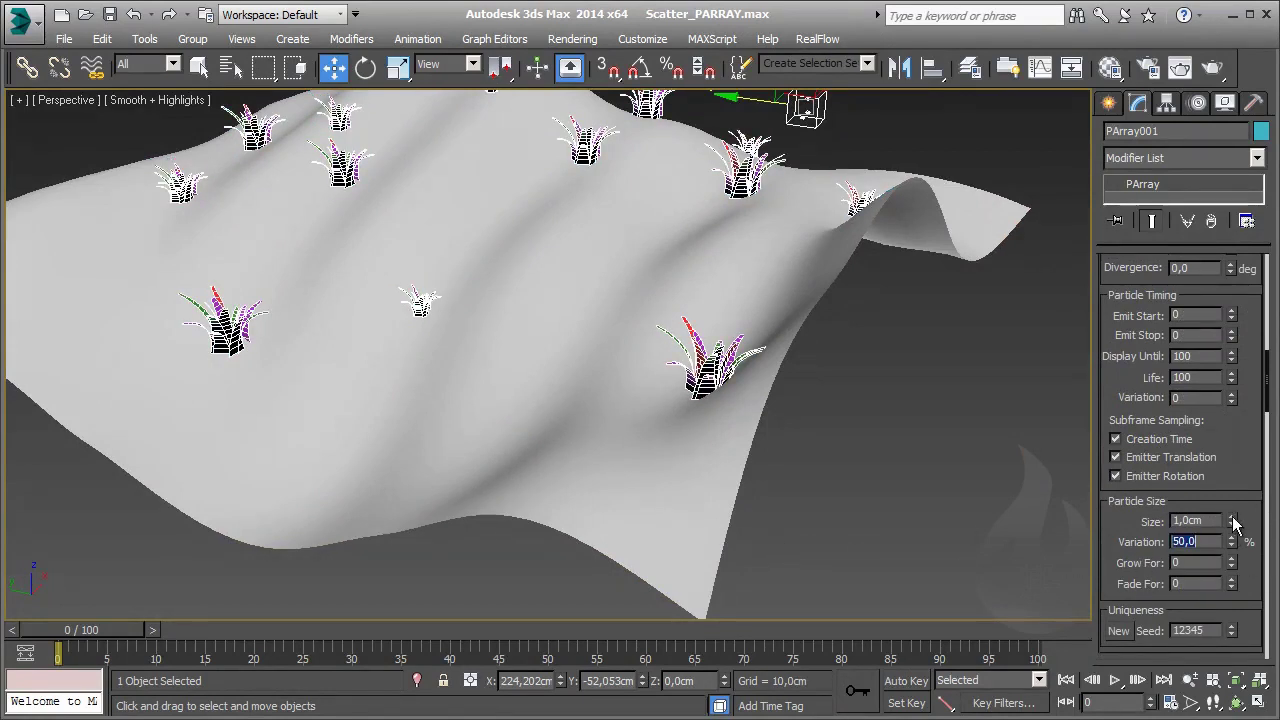
Set the grass particle size to 1,08cm and the Use Rate to 500
mouse_move(1234, 521)
left_mouse_down()
mouse_move(1247, 548)
mouse_move(1210, 492)
left_mouse_up()
middle_click_drag(502, 396, 628, 363, "alt")
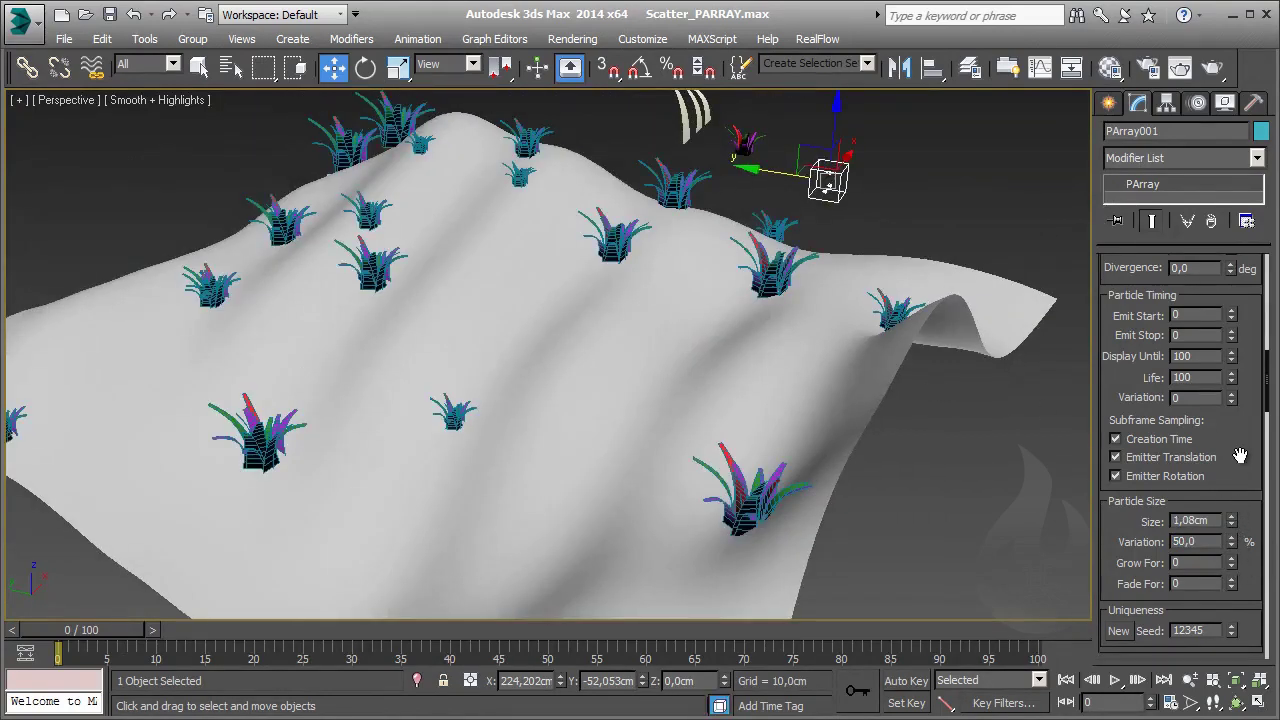
scroll(1240, 456, "up", 2)
scroll(1174, 455, "up", 3)
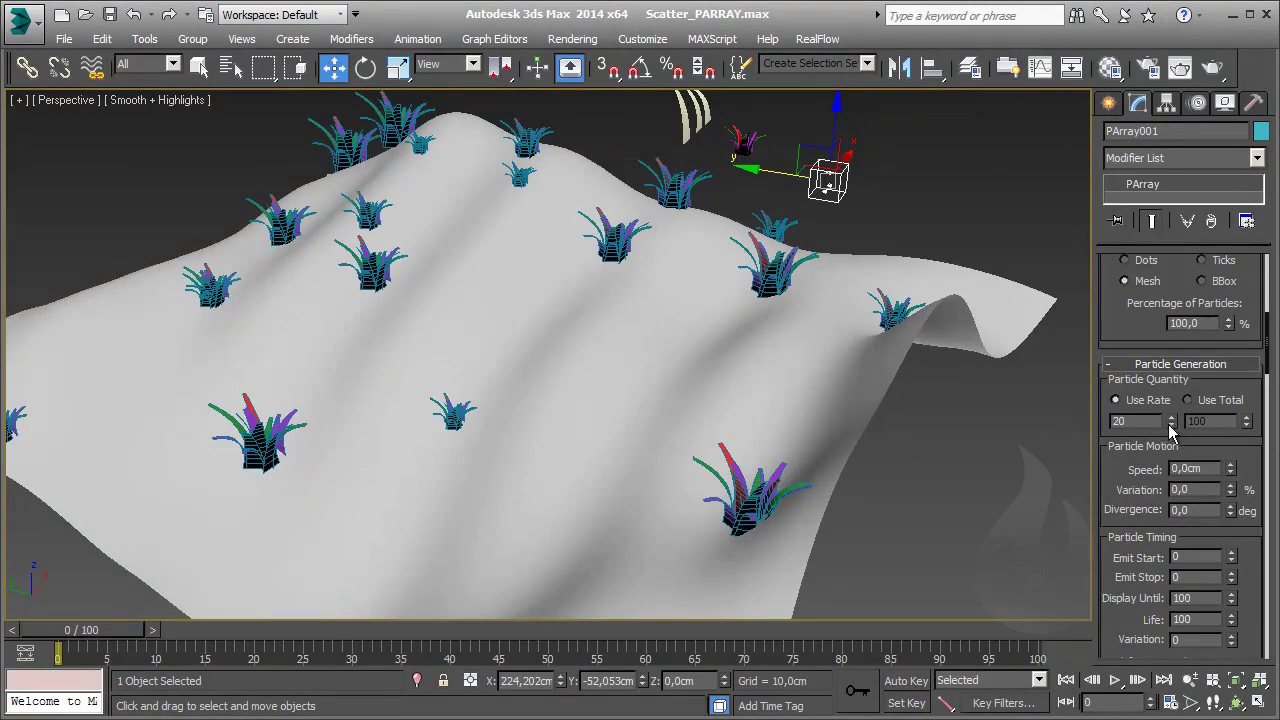
left_click_drag(1173, 428, 1164, 345)
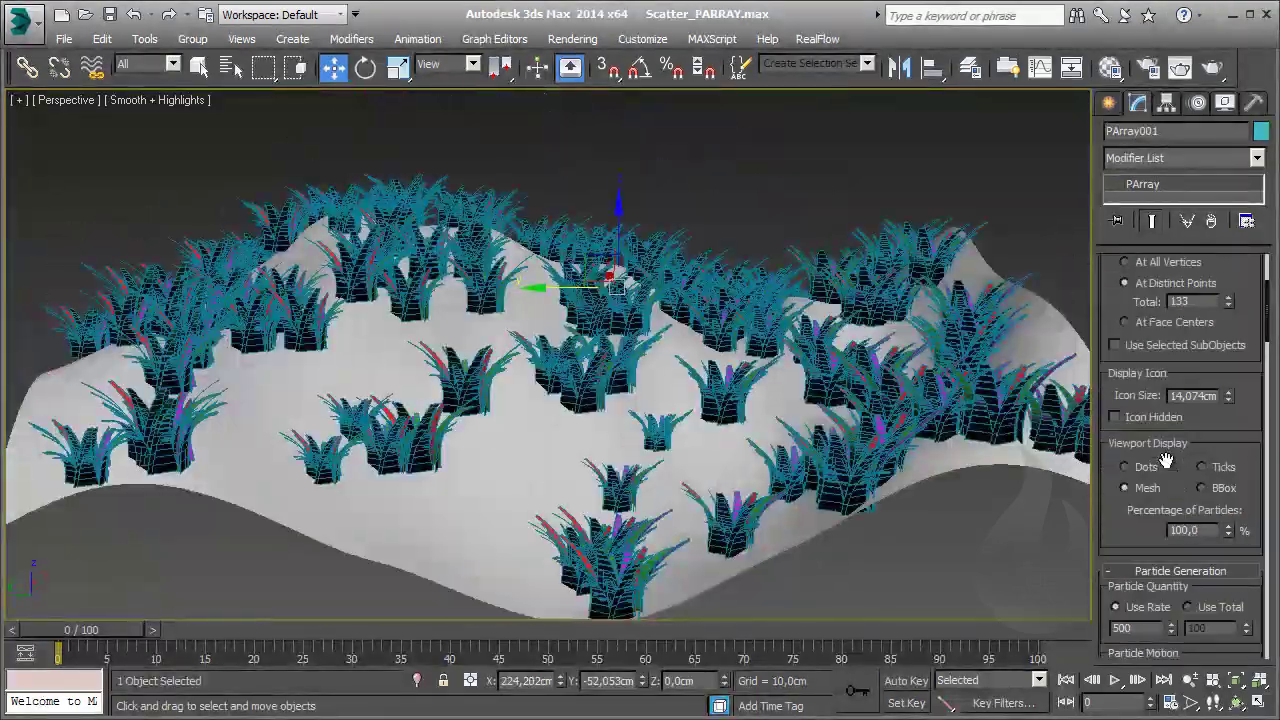
Scatter the grass particles over the entire plane surface and view the field from low
left_click(1149, 343)
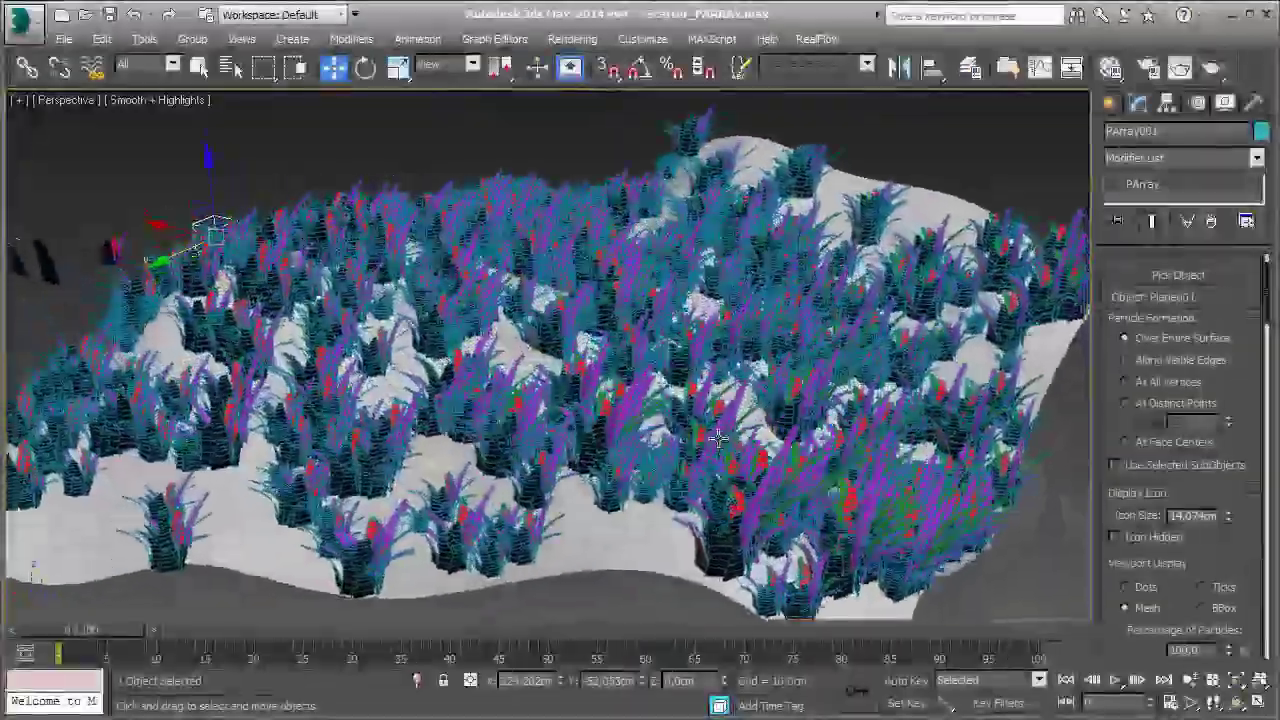
mouse_move(718, 437)
middle_mouse_down("alt")
mouse_move(525, 378)
mouse_move(695, 420)
mouse_move(830, 682)
middle_mouse_up("alt")
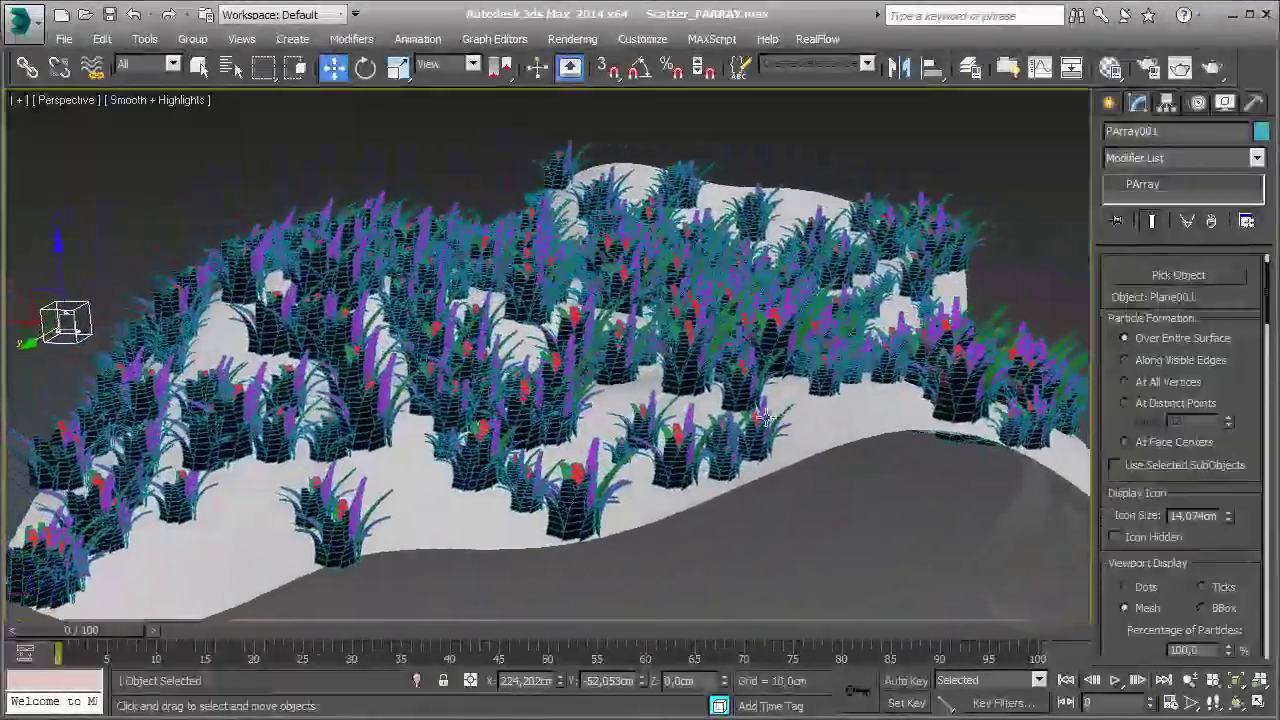
scroll(1252, 530, "down", 2)
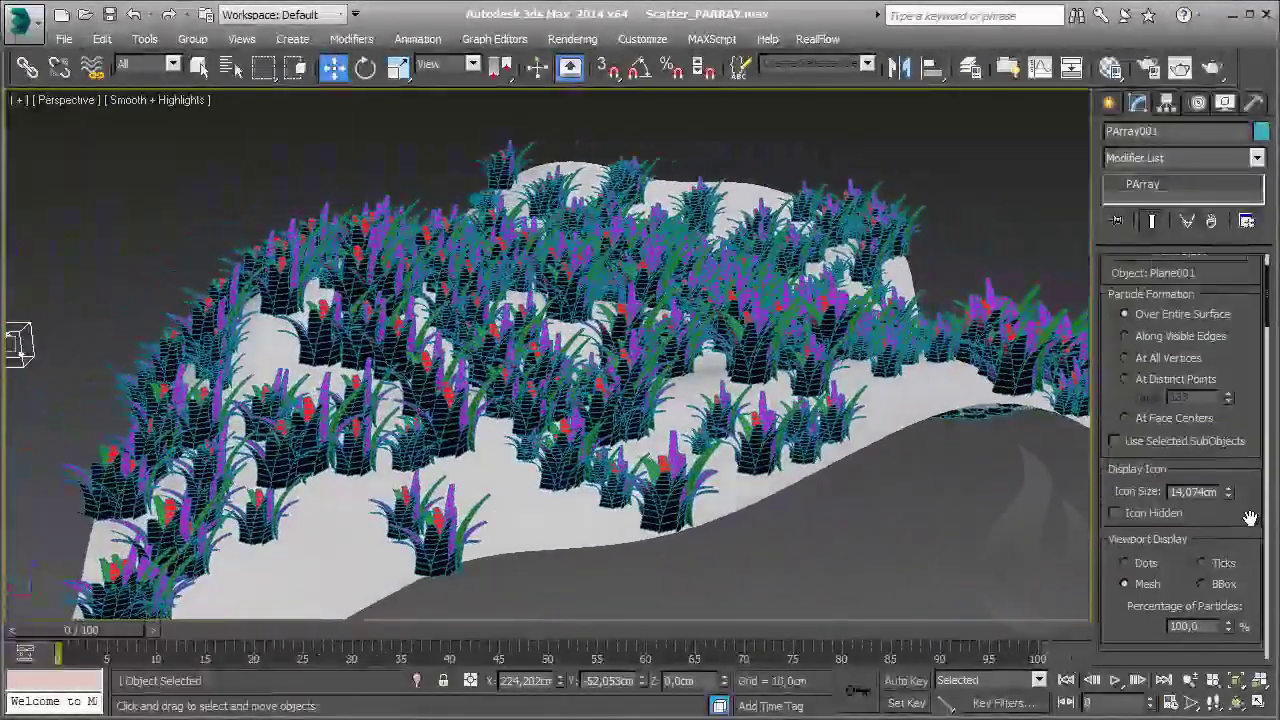
scroll(1252, 535, "down", 4)
scroll(1252, 540, "down", 2)
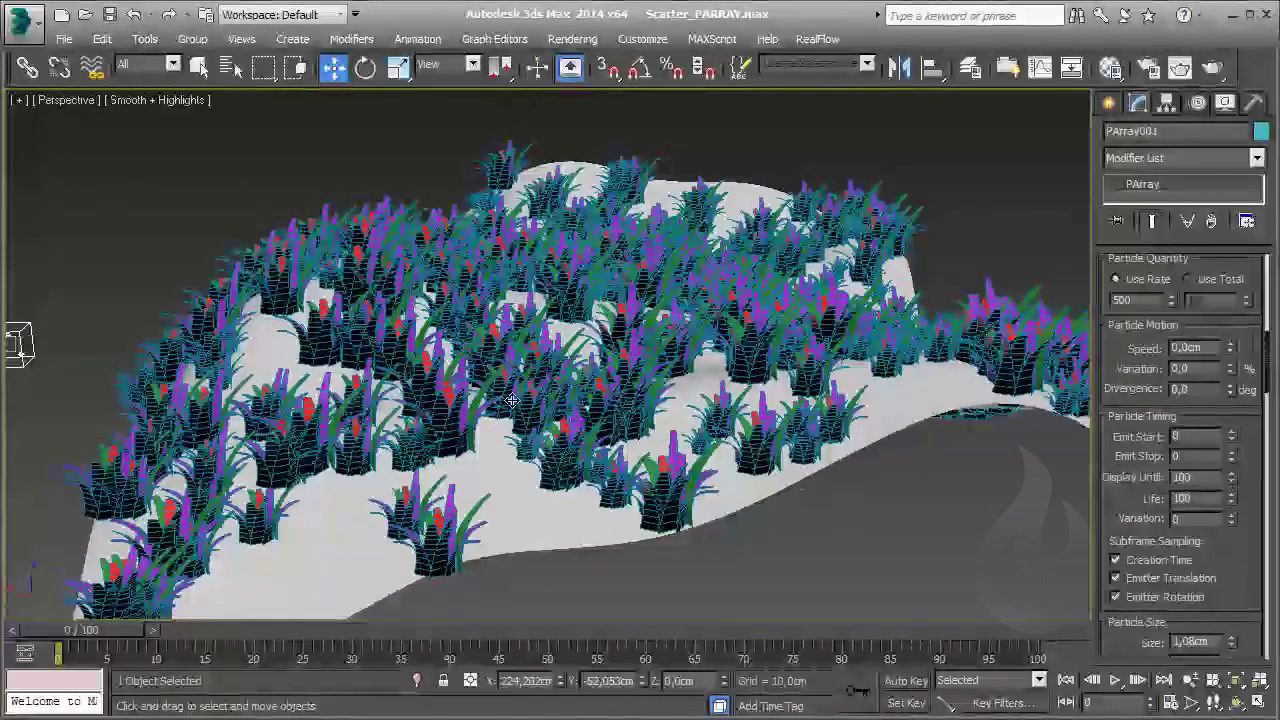
scroll(650, 340, "up", 3)
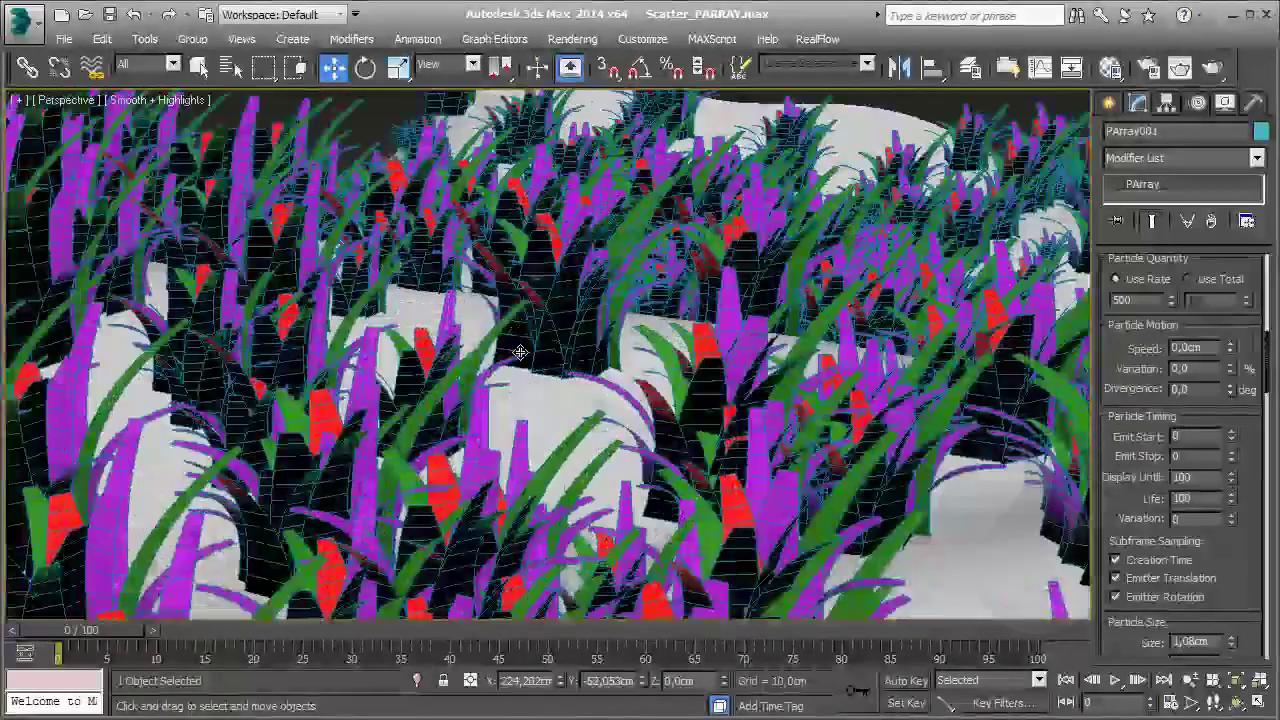
scroll(757, 380, "down", 2)
scroll(757, 380, "down", 1)
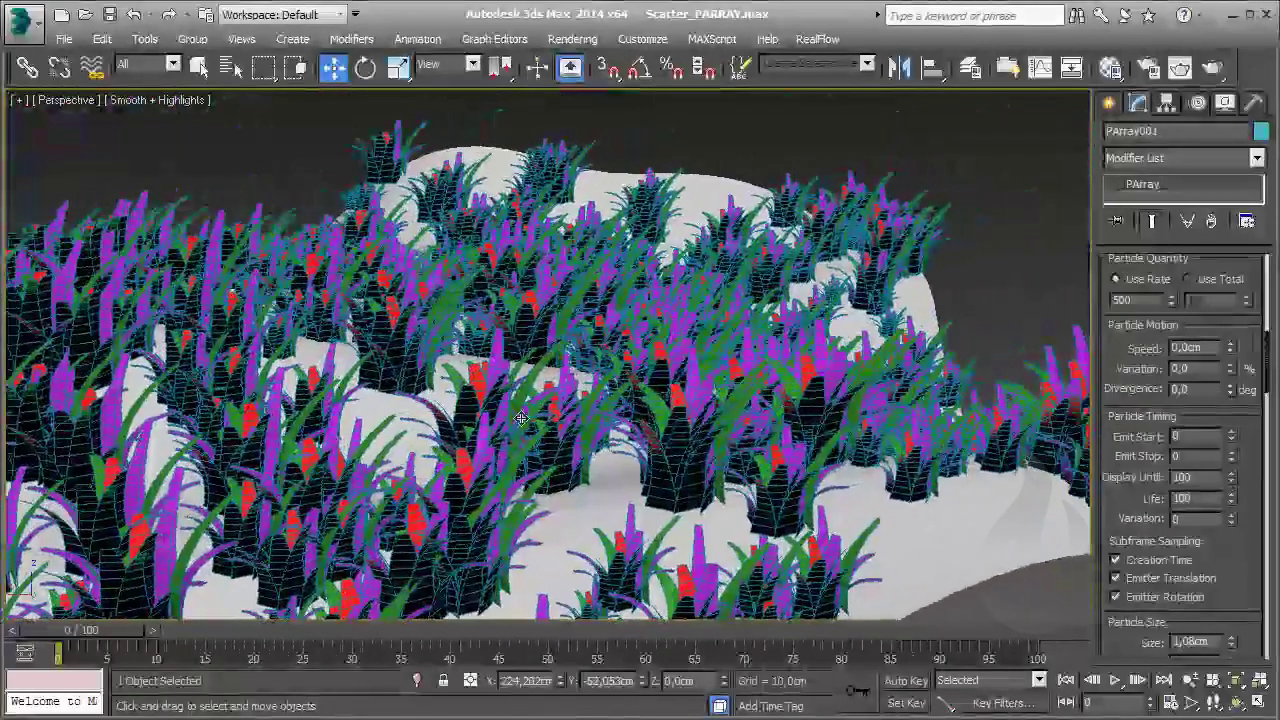
scroll(520, 418, "down", 2)
scroll(520, 418, "down", 1)
scroll(521, 420, "up", 2)
scroll(522, 424, "up", 1)
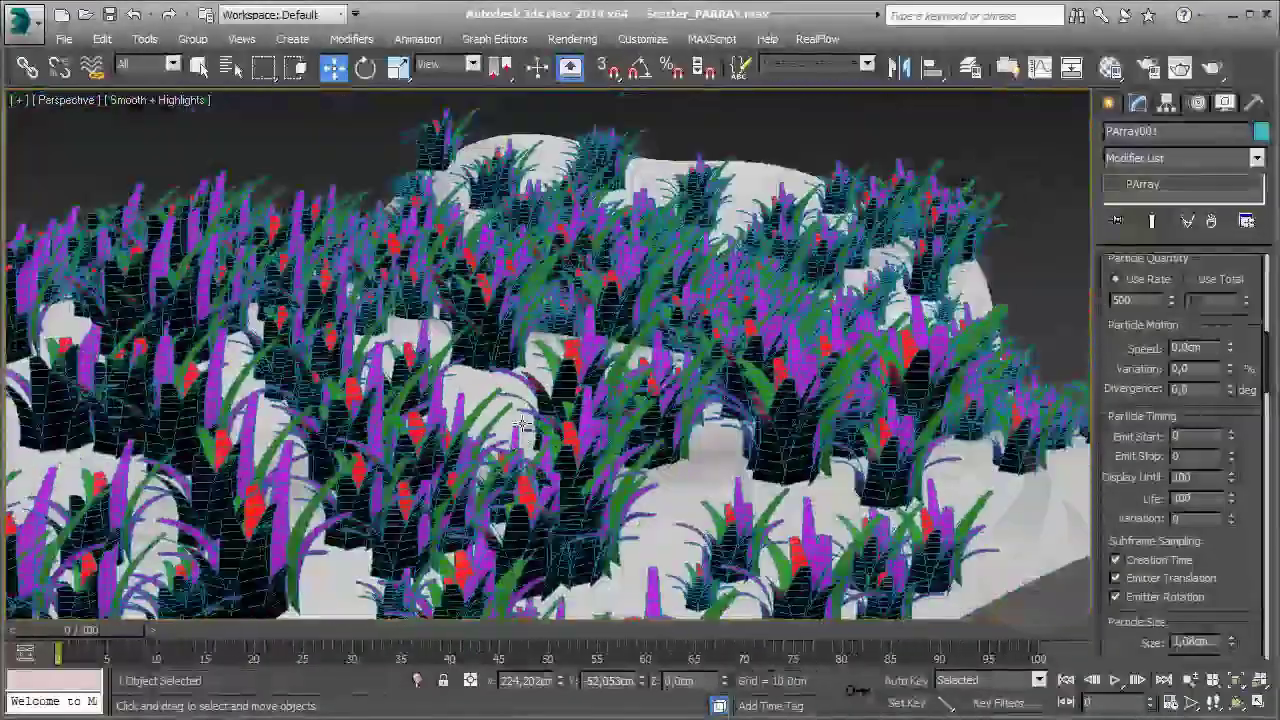
scroll(520, 400, "down", 3)
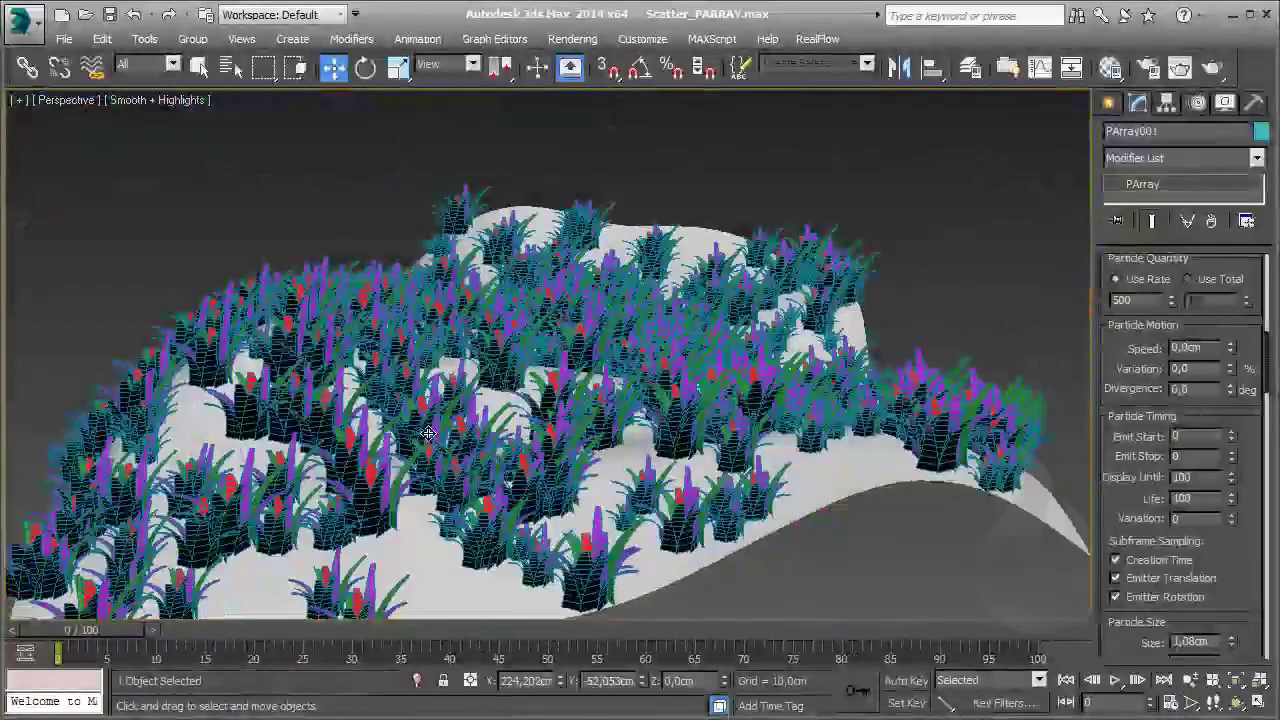
Orbit to lower, side-on views of the grass-covered terrain
middle_click_drag(427, 432, 527, 474, "alt")
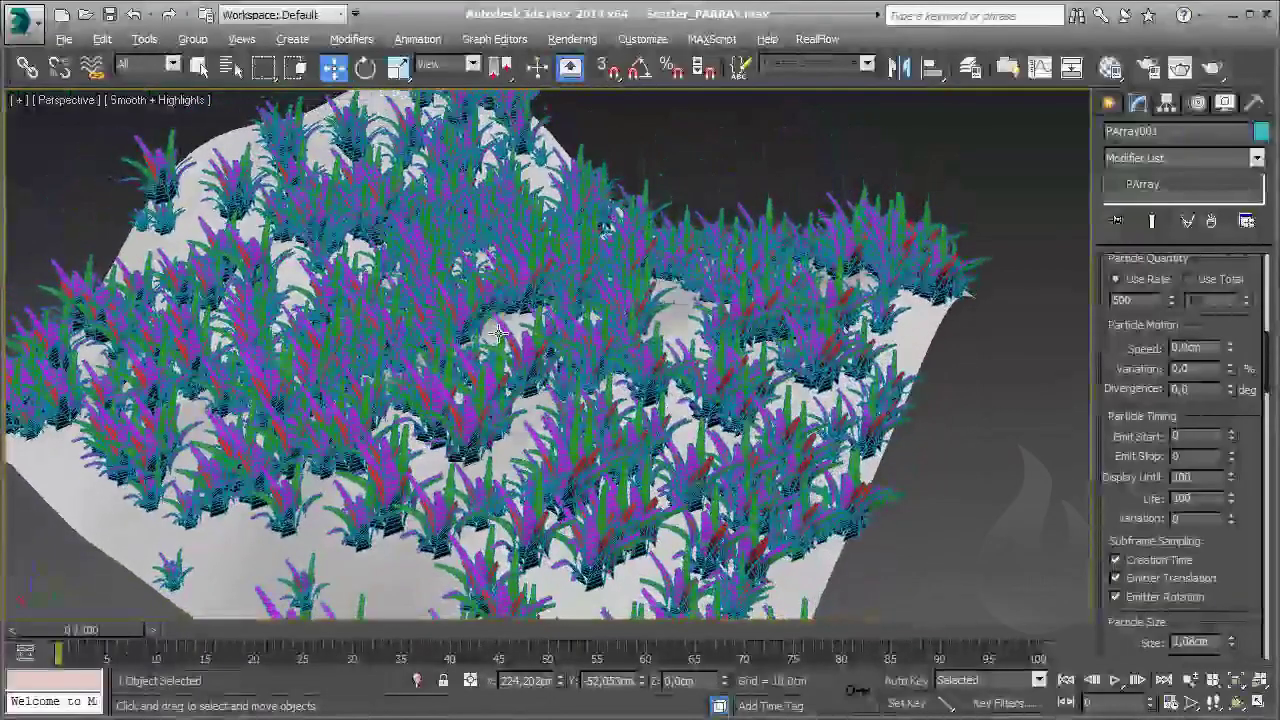
middle_click_drag(496, 336, 499, 301, "alt")
scroll(499, 301, "up", 3)
mouse_move(583, 335)
middle_mouse_down("alt")
mouse_move(580, 297)
mouse_move(582, 360)
middle_mouse_up("alt")
scroll(1163, 355, "up", 5)
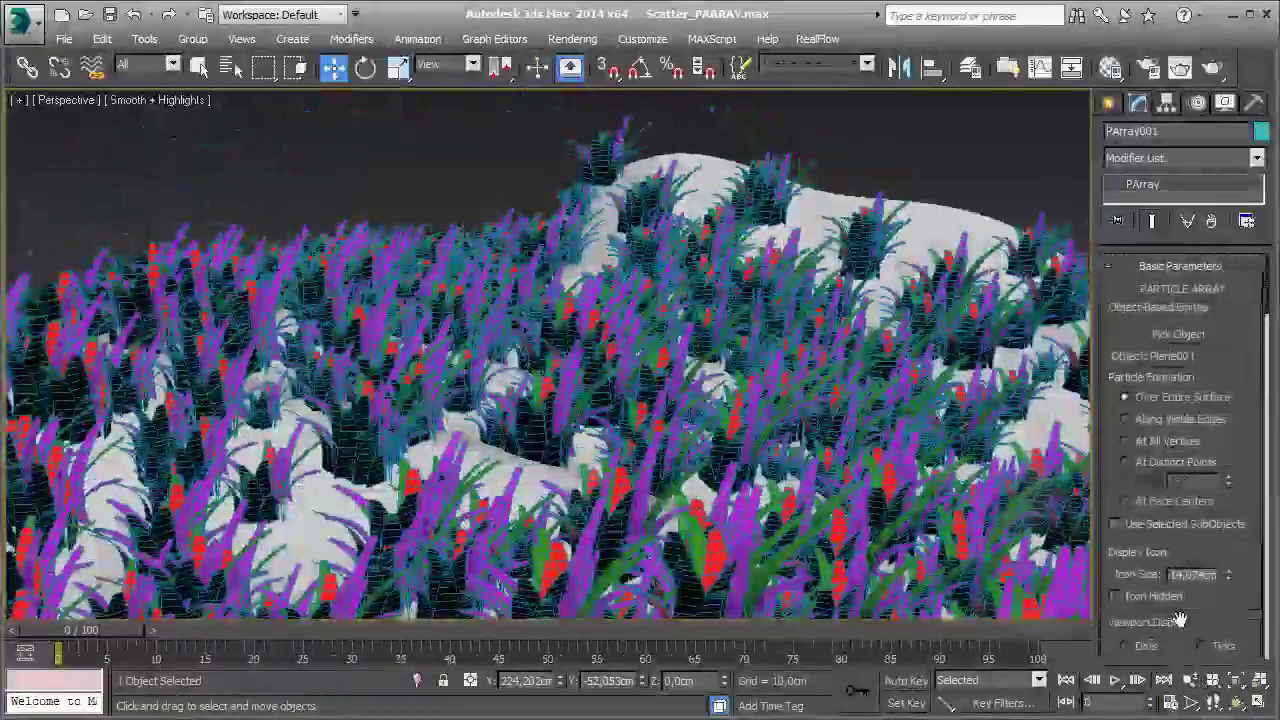
scroll(1180, 500, "down", 3)
Display the grass particles as BBox in the viewport and render the Perspective view
left_click(1214, 550)
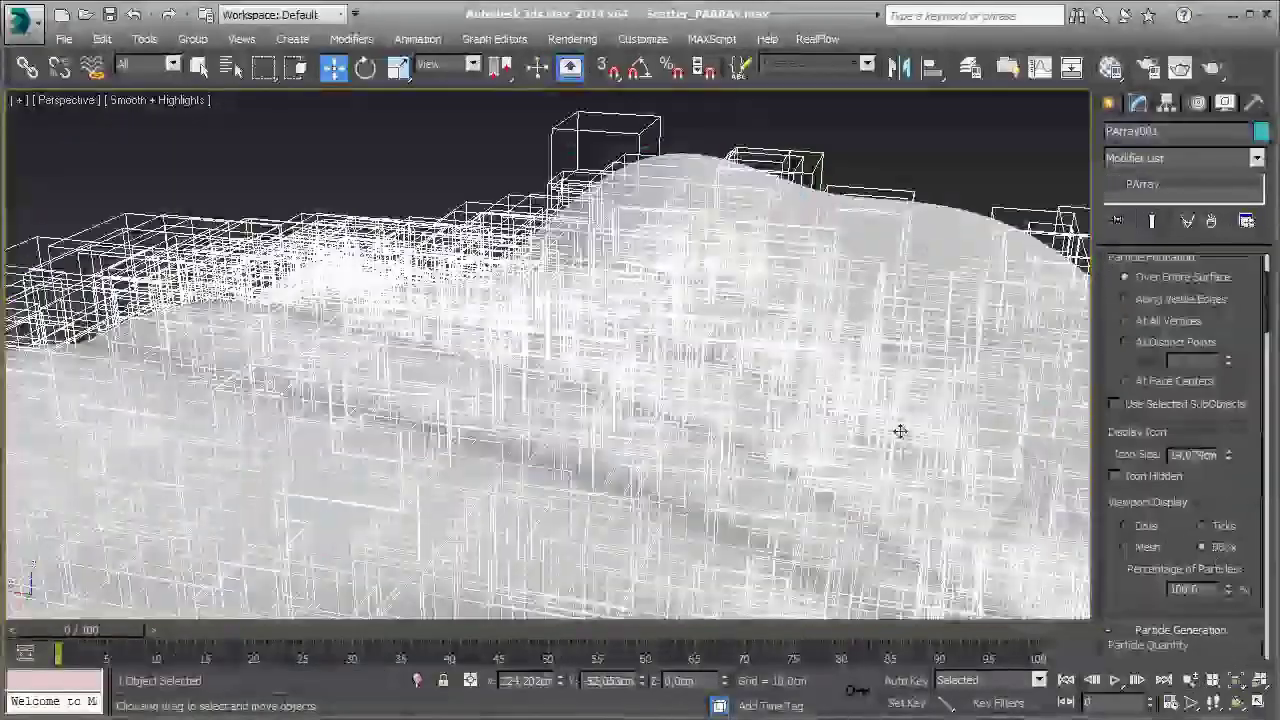
key("shift+q")
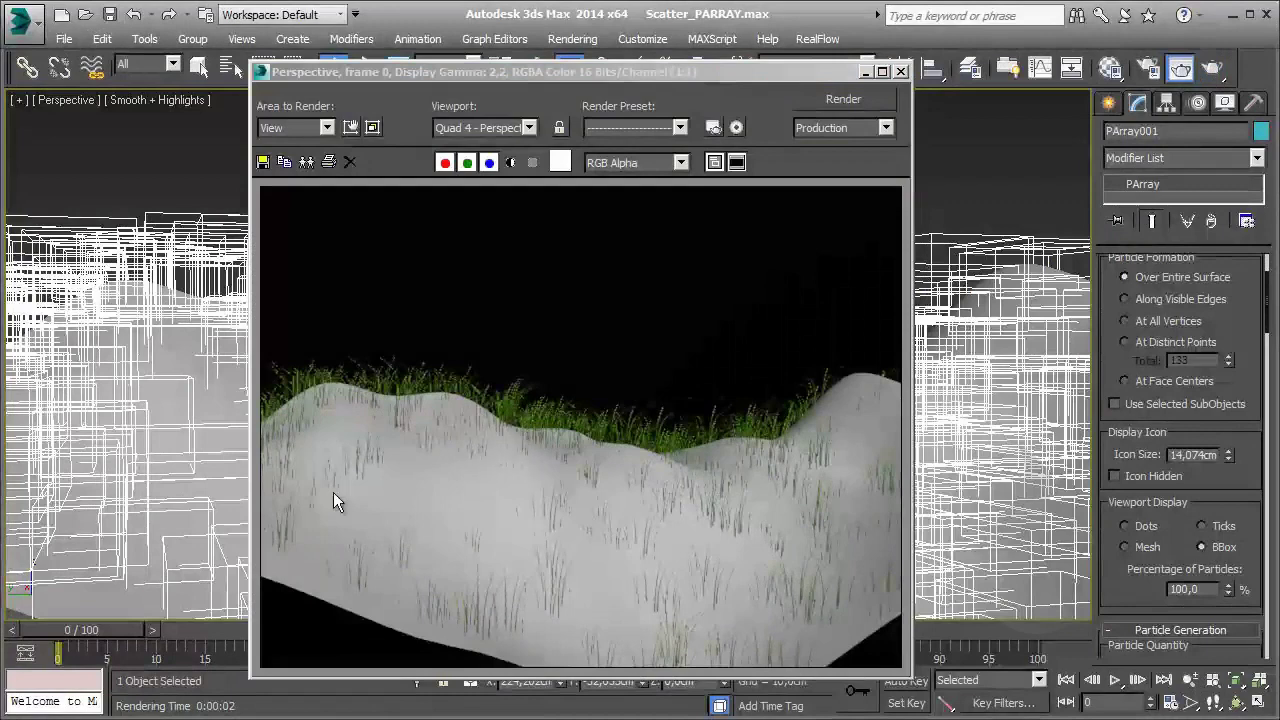
scroll(1238, 524, "down", 3)
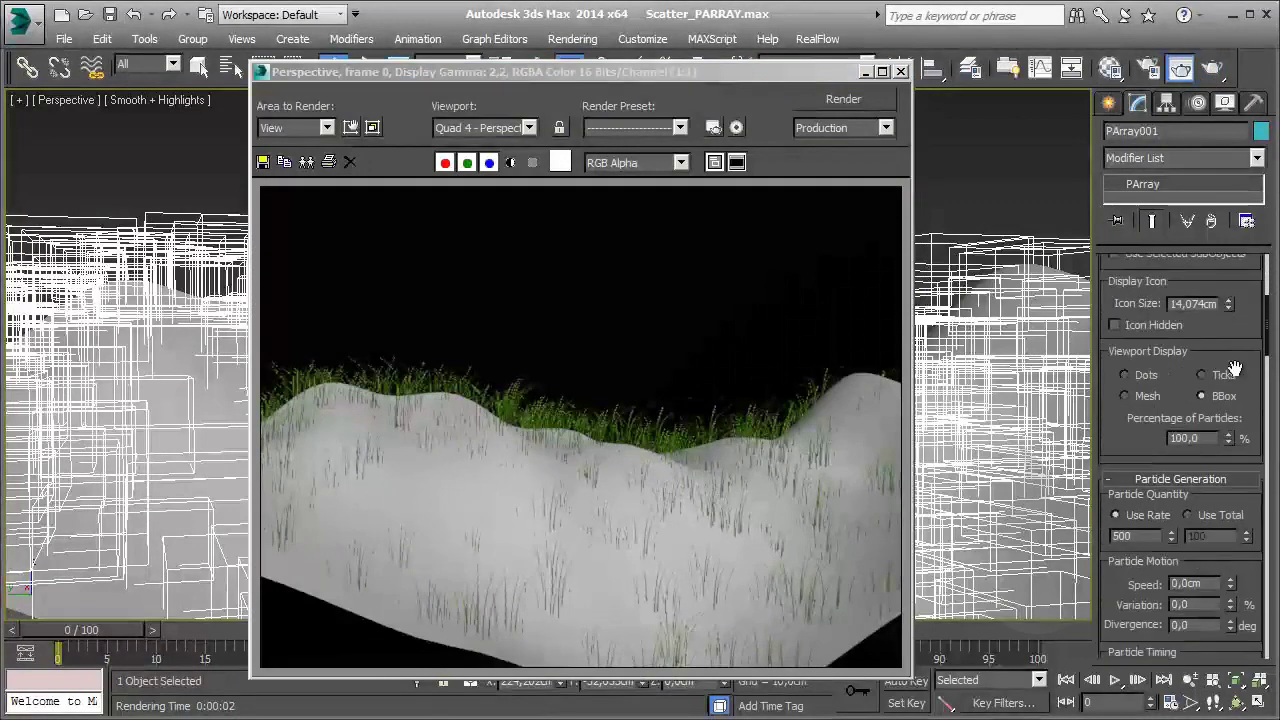
scroll(1220, 430, "down", 2)
left_click(1148, 357)
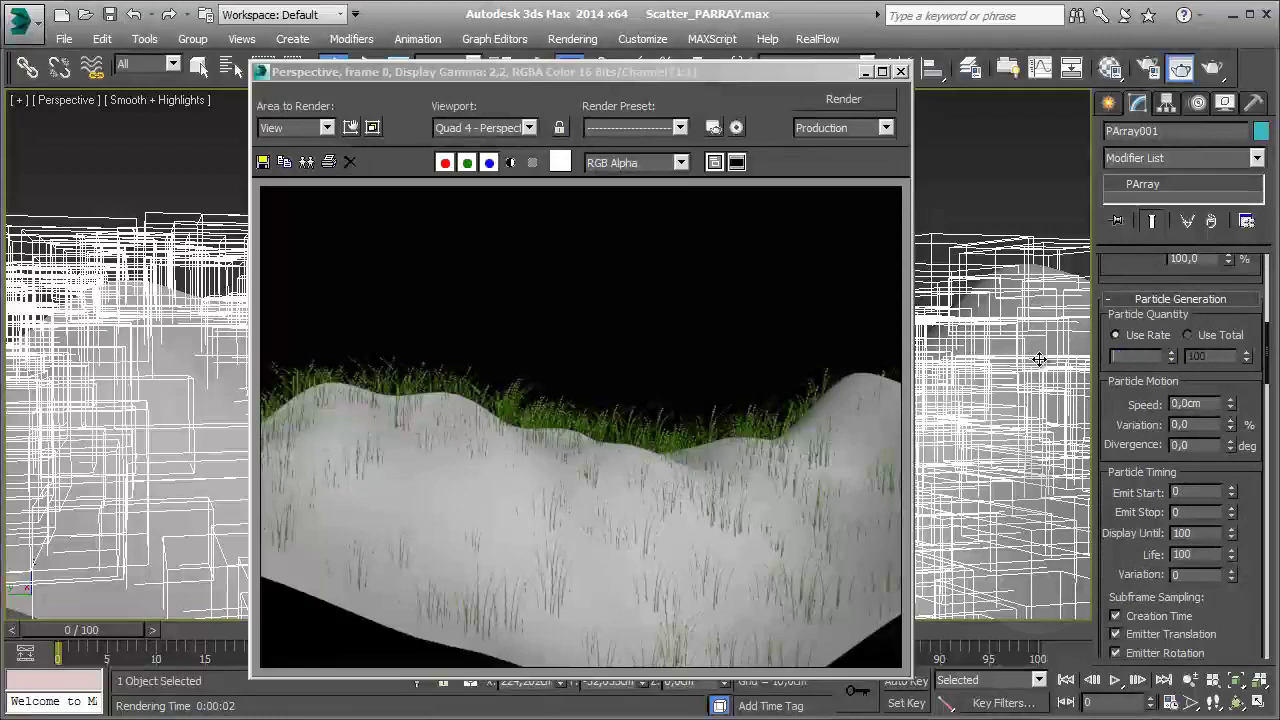
type("1500")
Render the grass at a Use Rate of 1500, then again at 5000
key("Return")
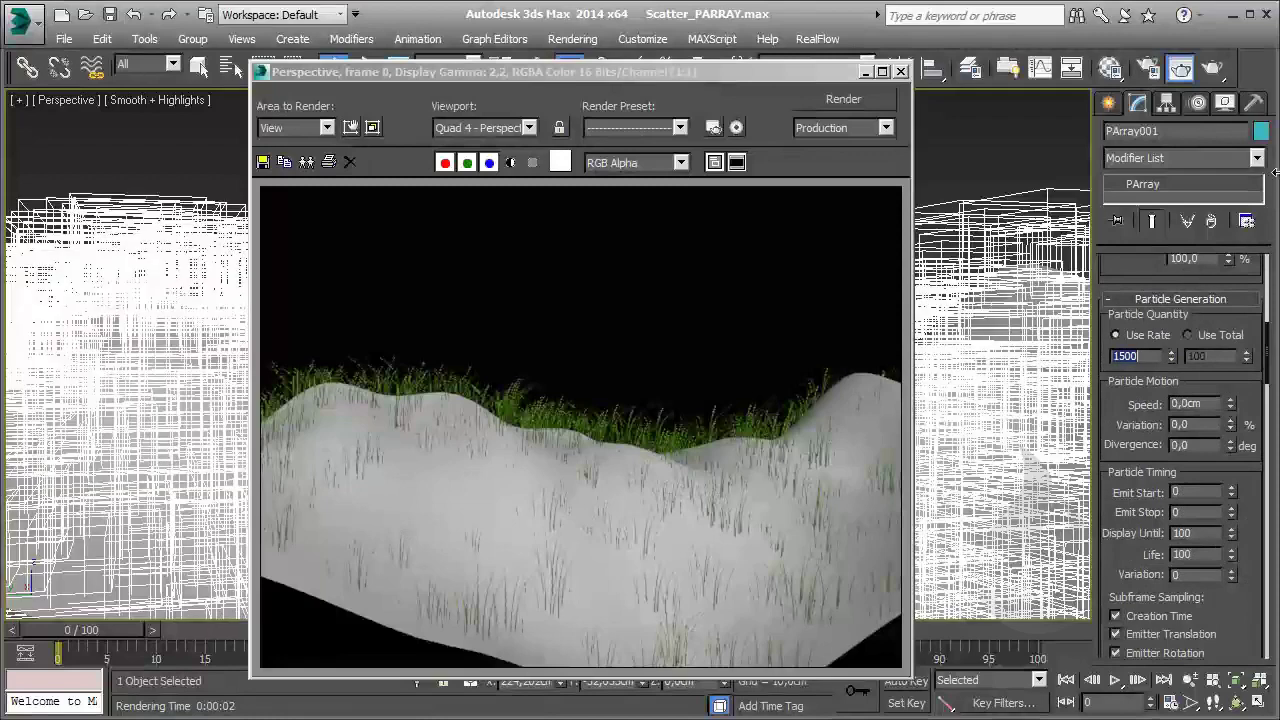
left_click(878, 99)
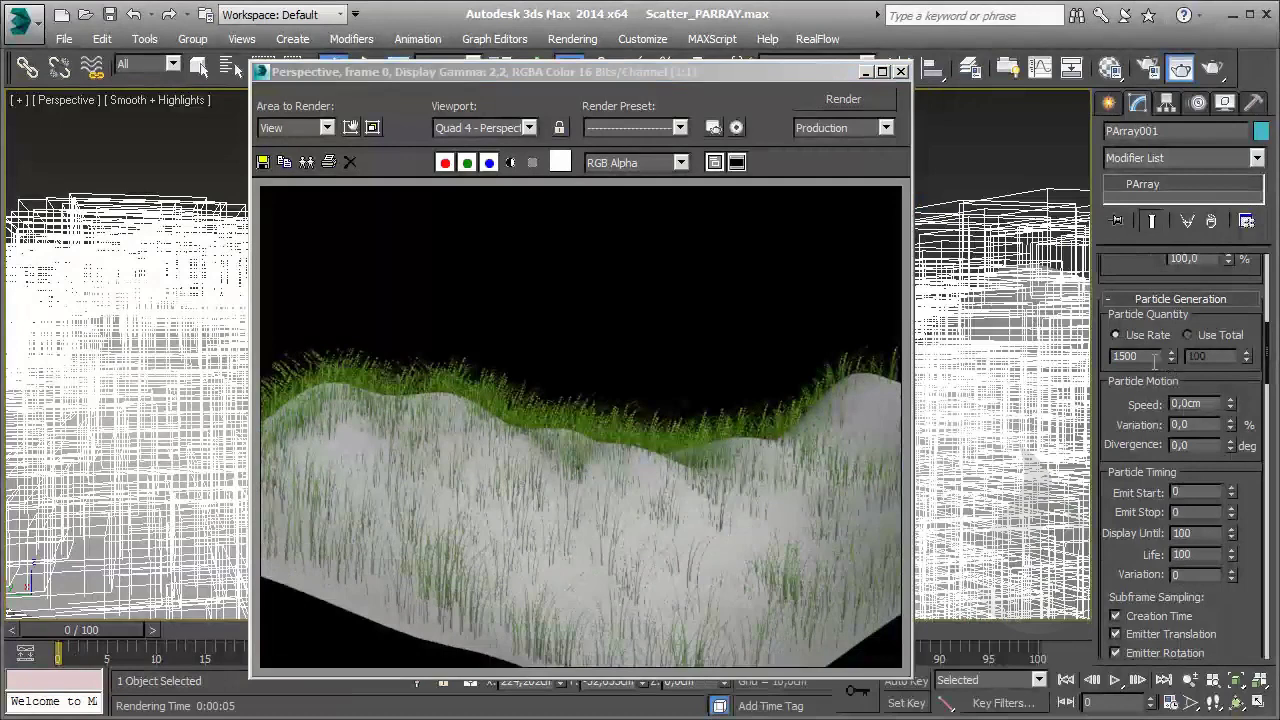
double_click(1154, 359)
type("00")
key("Return")
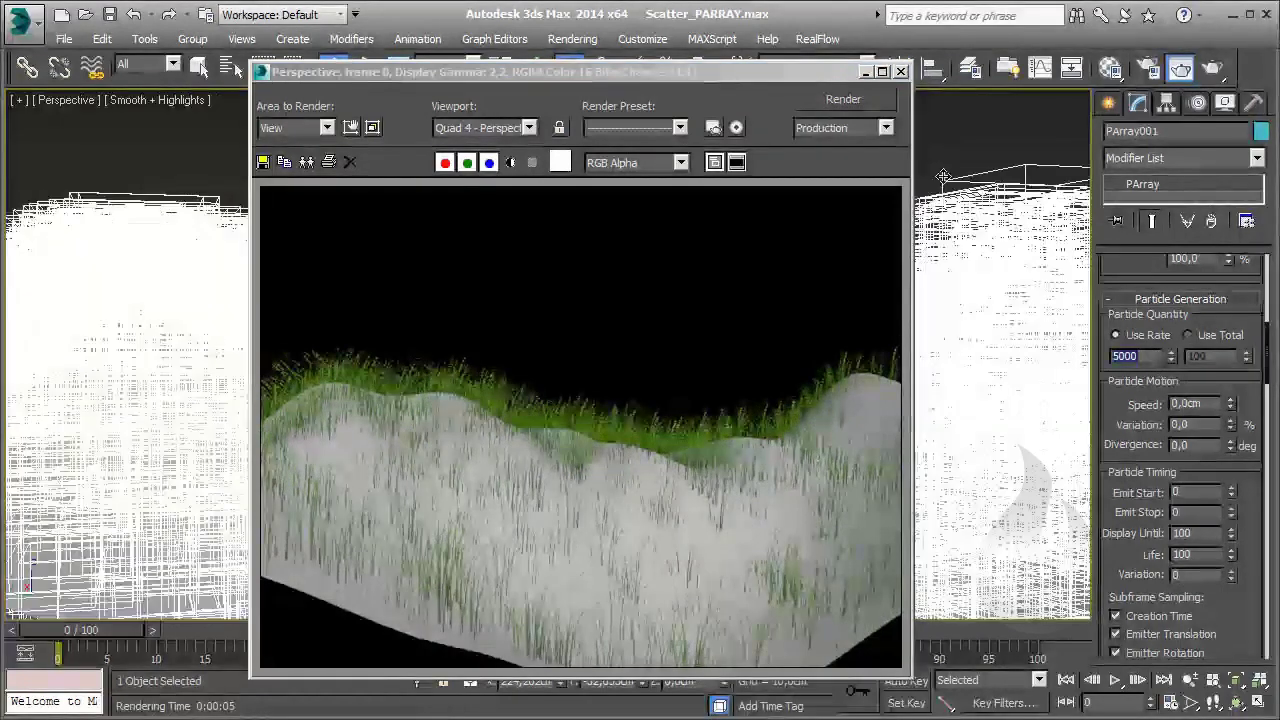
left_click(869, 100)
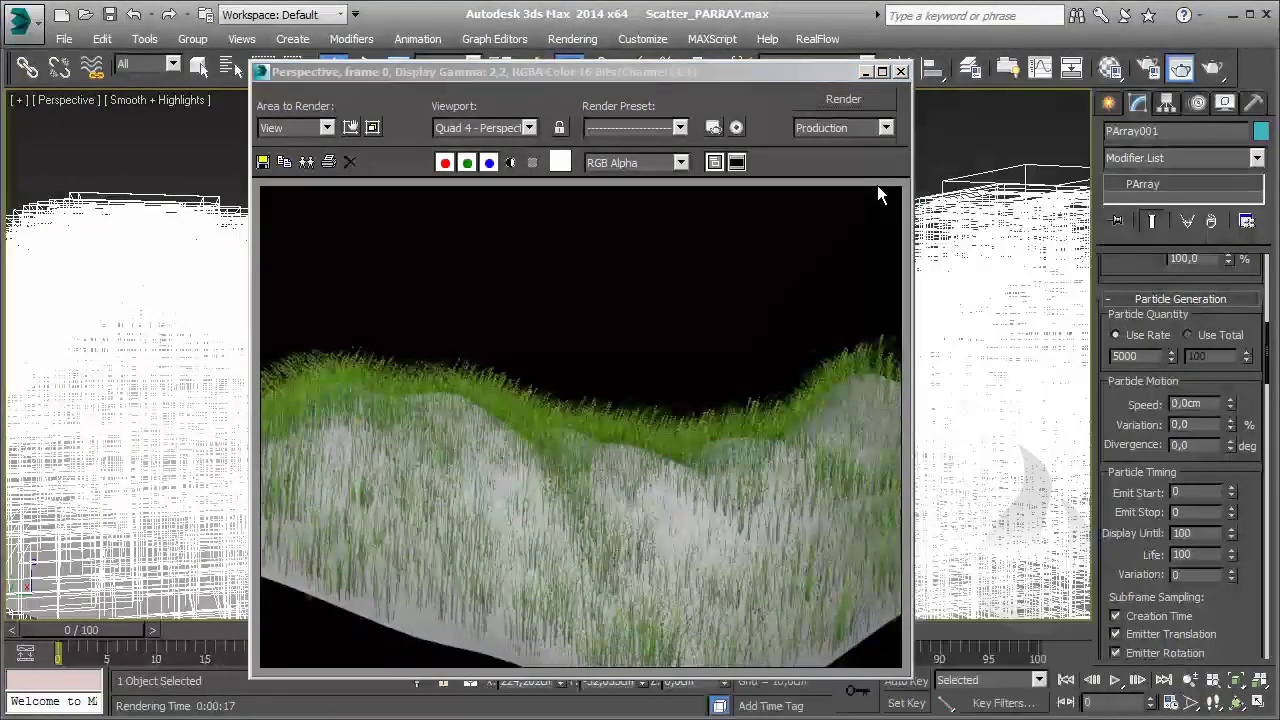
Lower the particle Use Rate back to 100
left_click_drag(1149, 356, 1080, 354)
key("BackSpace")
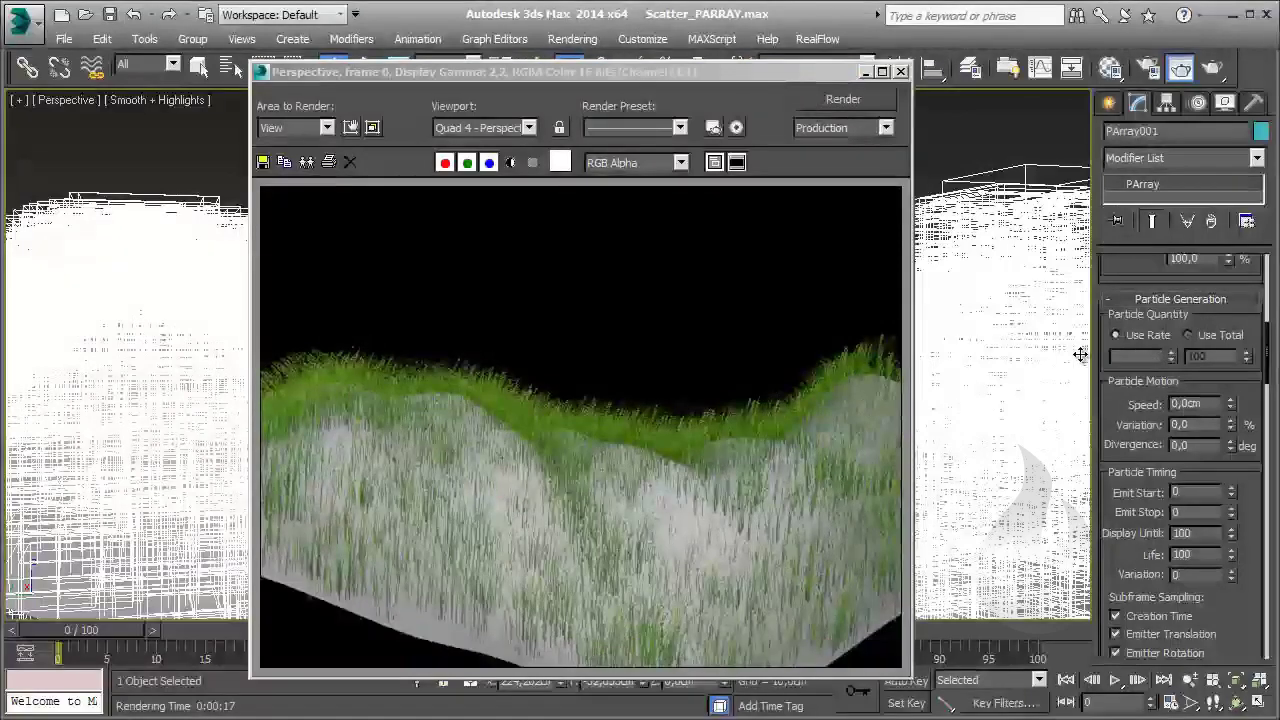
type("500")
key("Return")
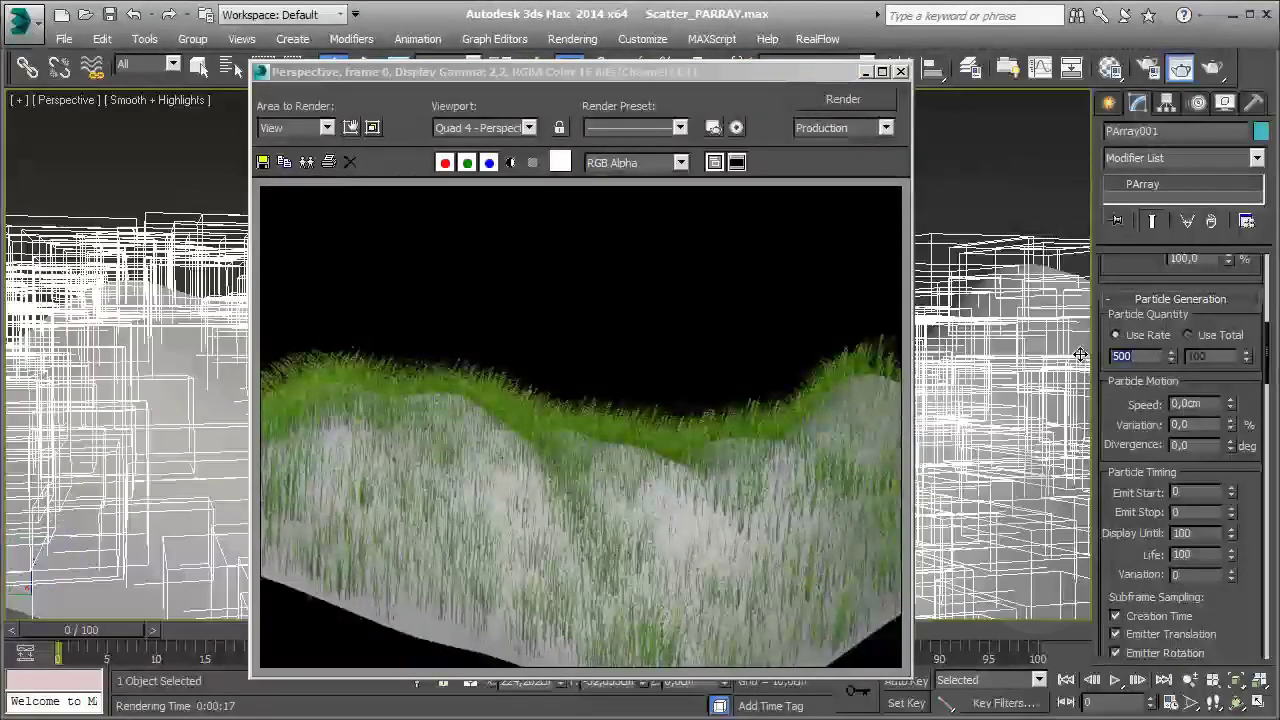
type("10")
key("Return")
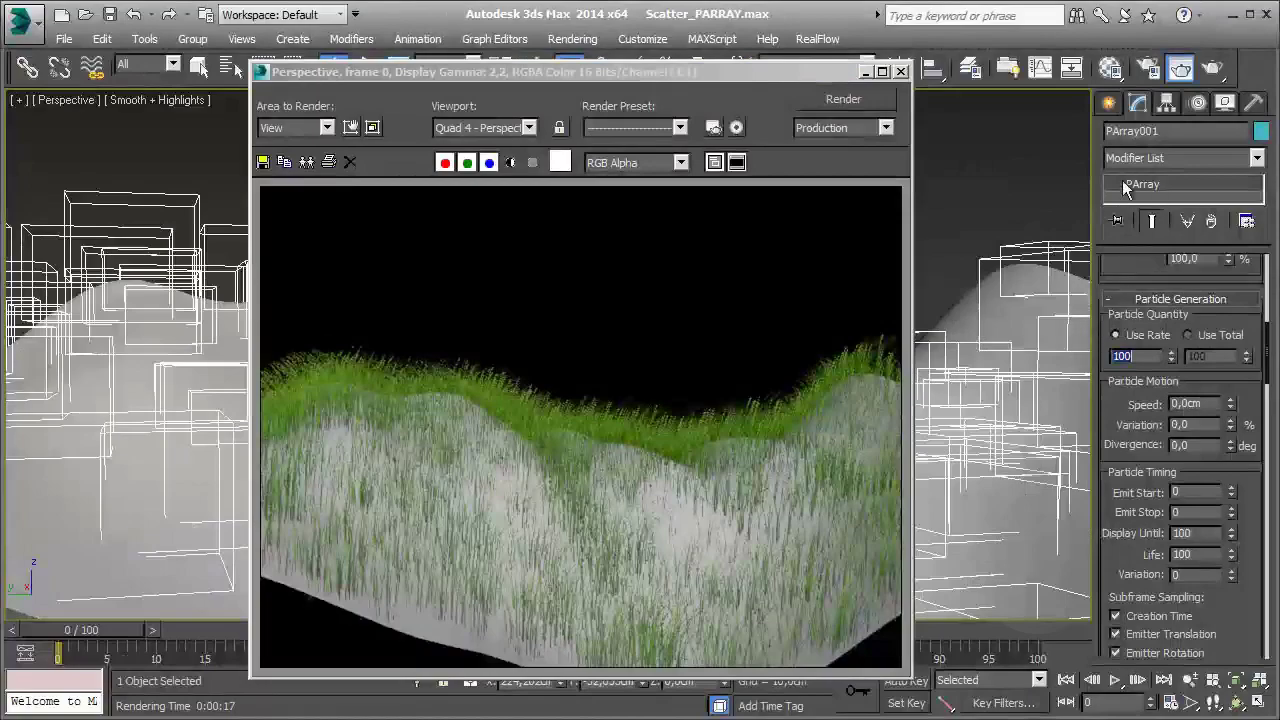
Close the rendered frame, reframe the view over the terrain and deselect the particle system
left_click(901, 71)
middle_click_drag(796, 200, 736, 220)
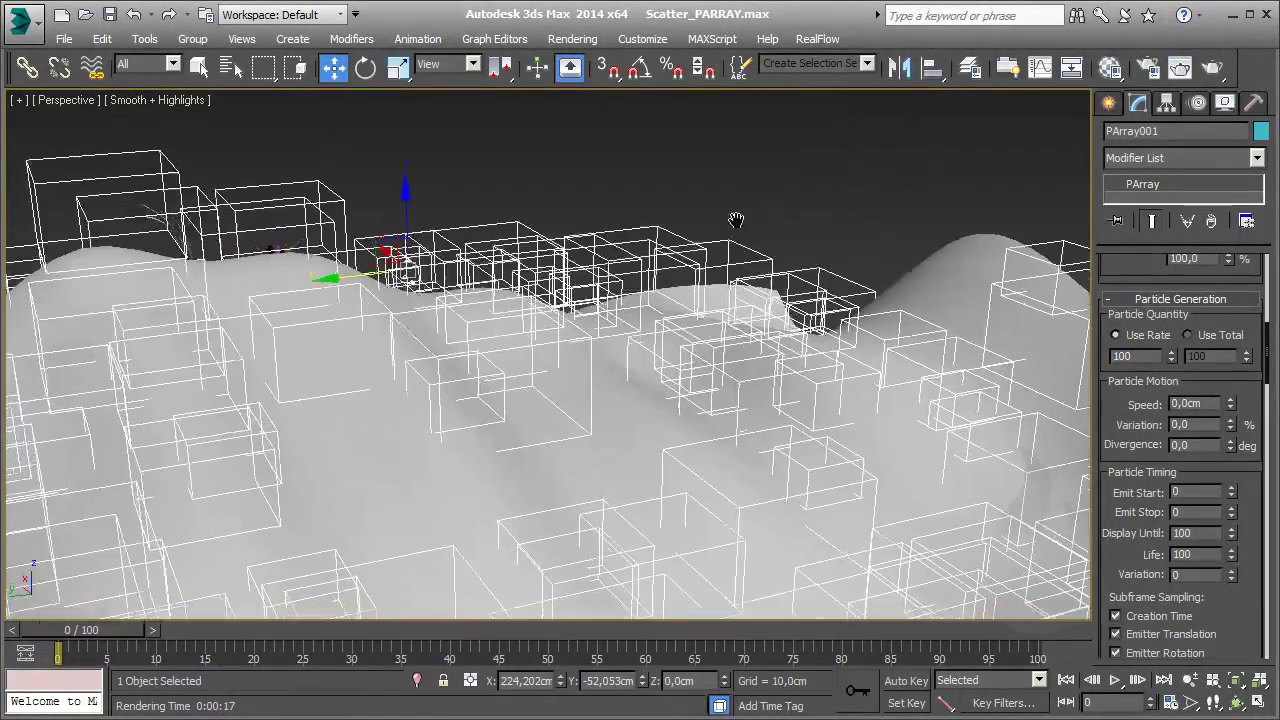
right_click(736, 220)
key("Escape")
scroll(720, 290, "down", 3)
scroll(720, 290, "down", 4)
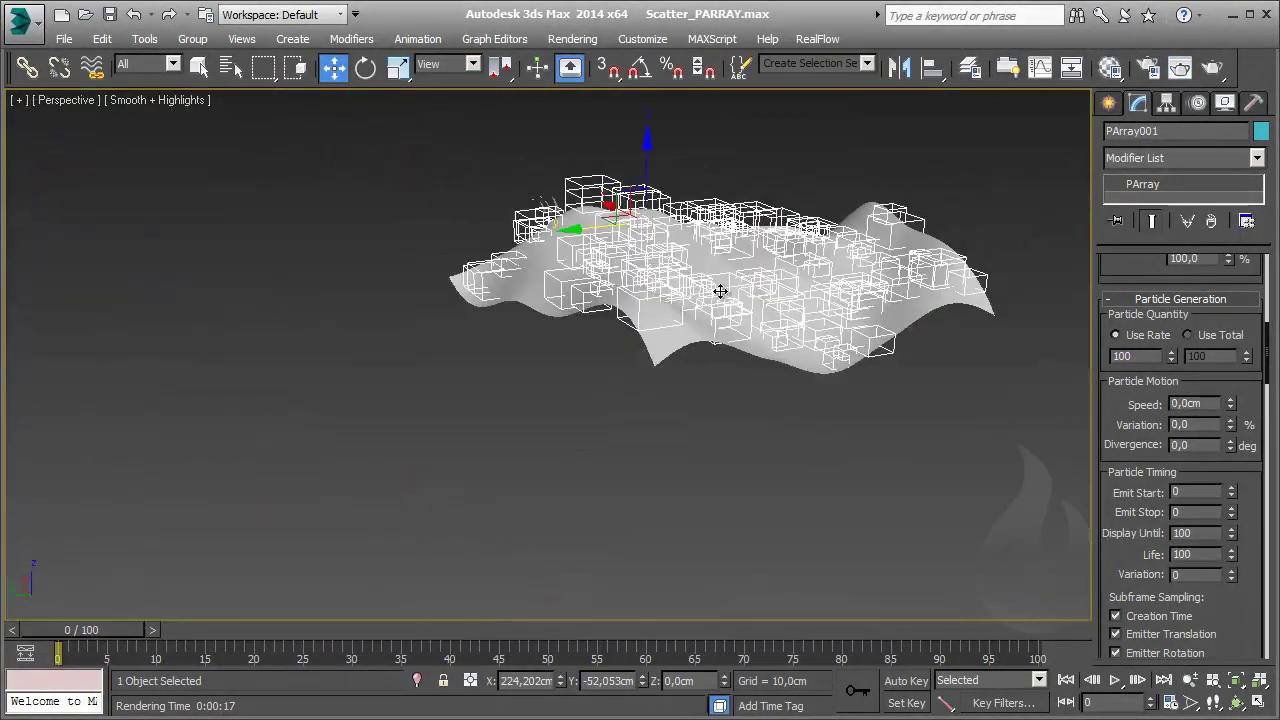
middle_click_drag(720, 290, 1062, 190, "alt")
left_click(1062, 190)
Create a Mesher compound object beside the plane and start picking its source object
left_click(1110, 104)
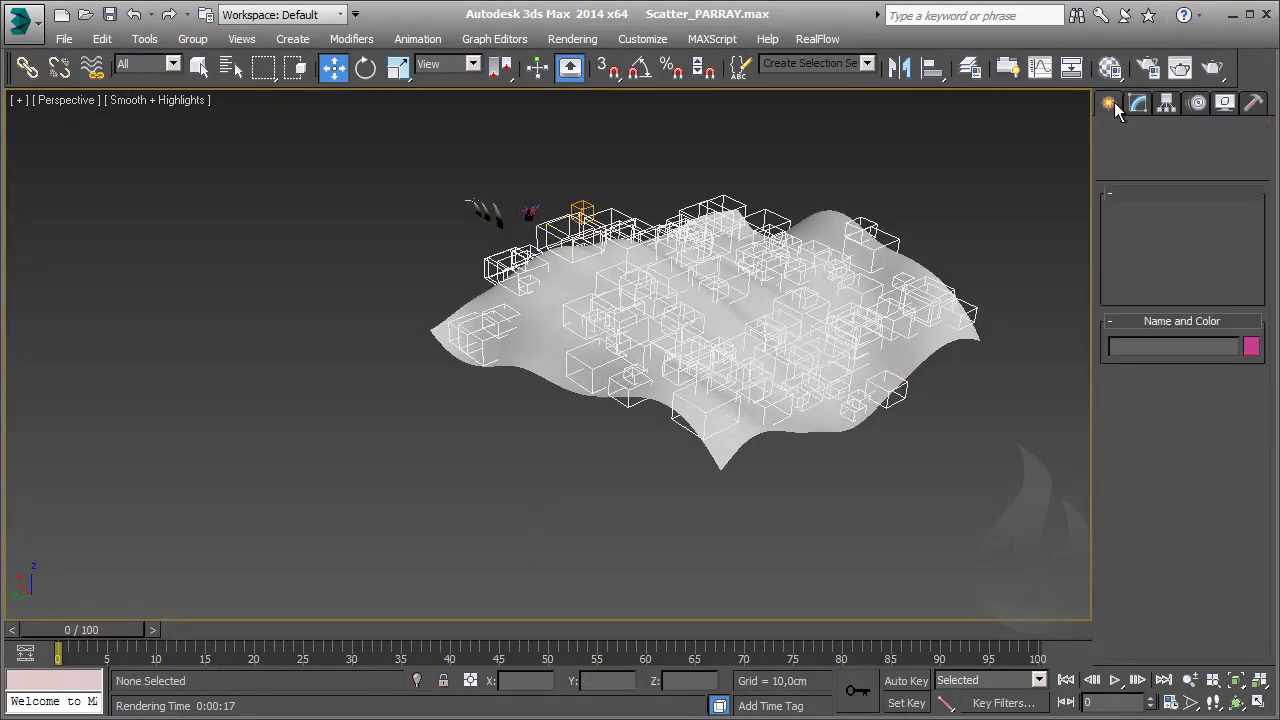
left_click(1155, 163)
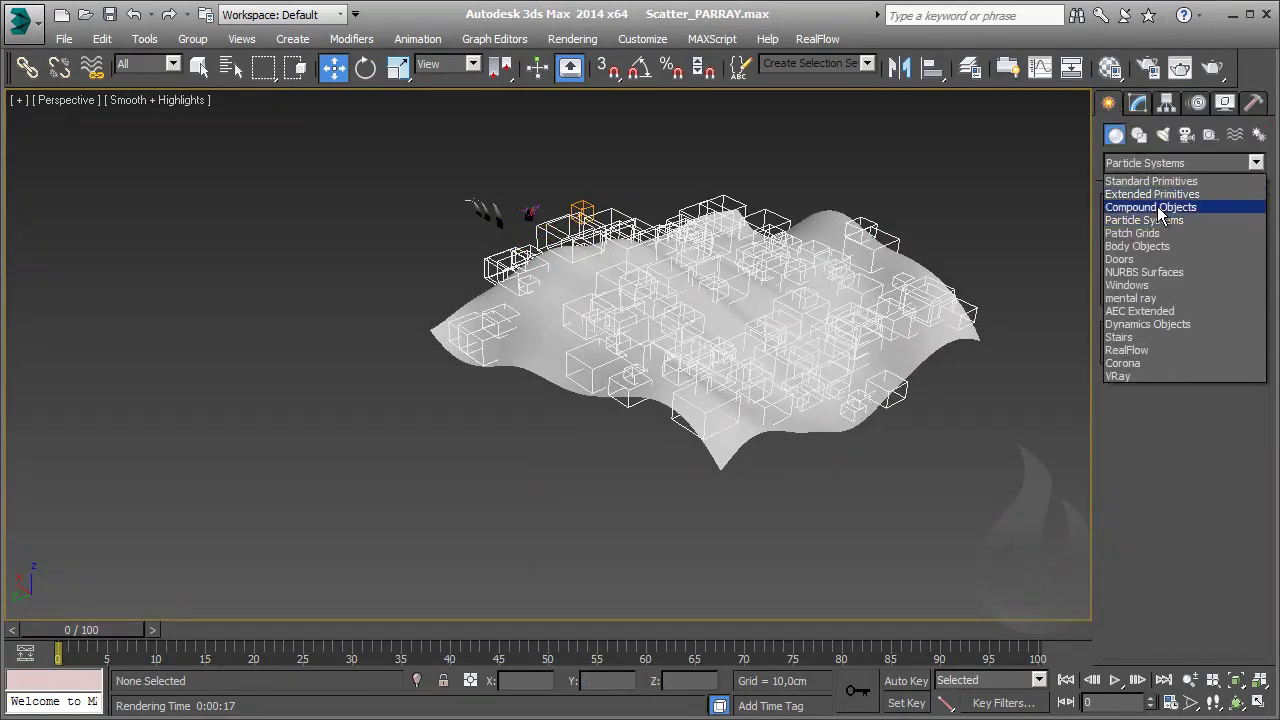
left_click(1160, 207)
left_click(1196, 316)
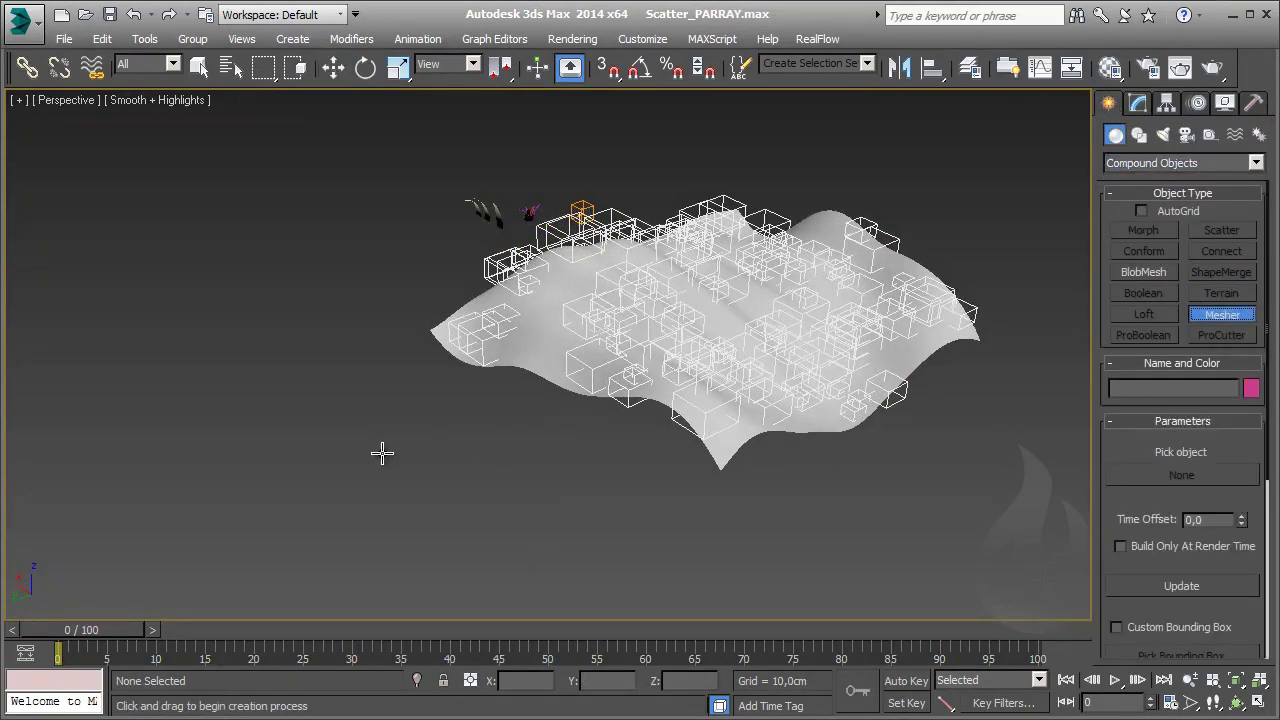
left_click_drag(380, 451, 408, 471)
right_click(408, 471)
left_click(1137, 103)
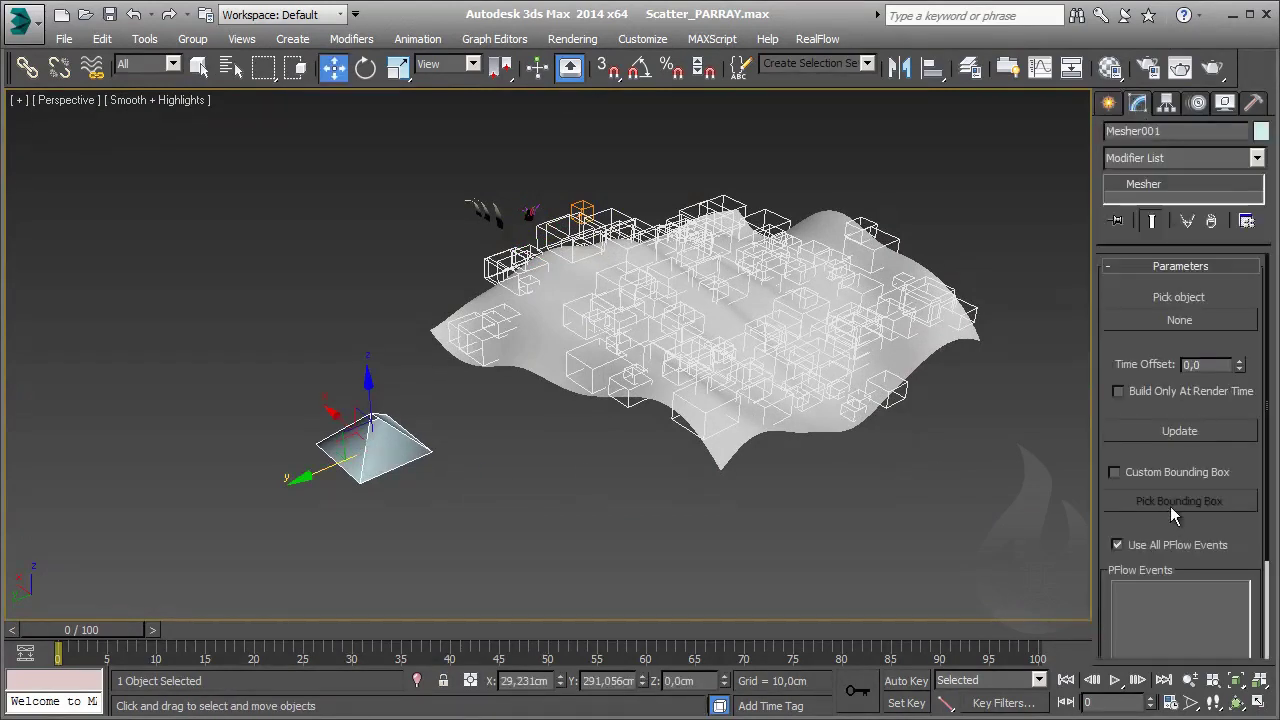
left_click(1178, 322)
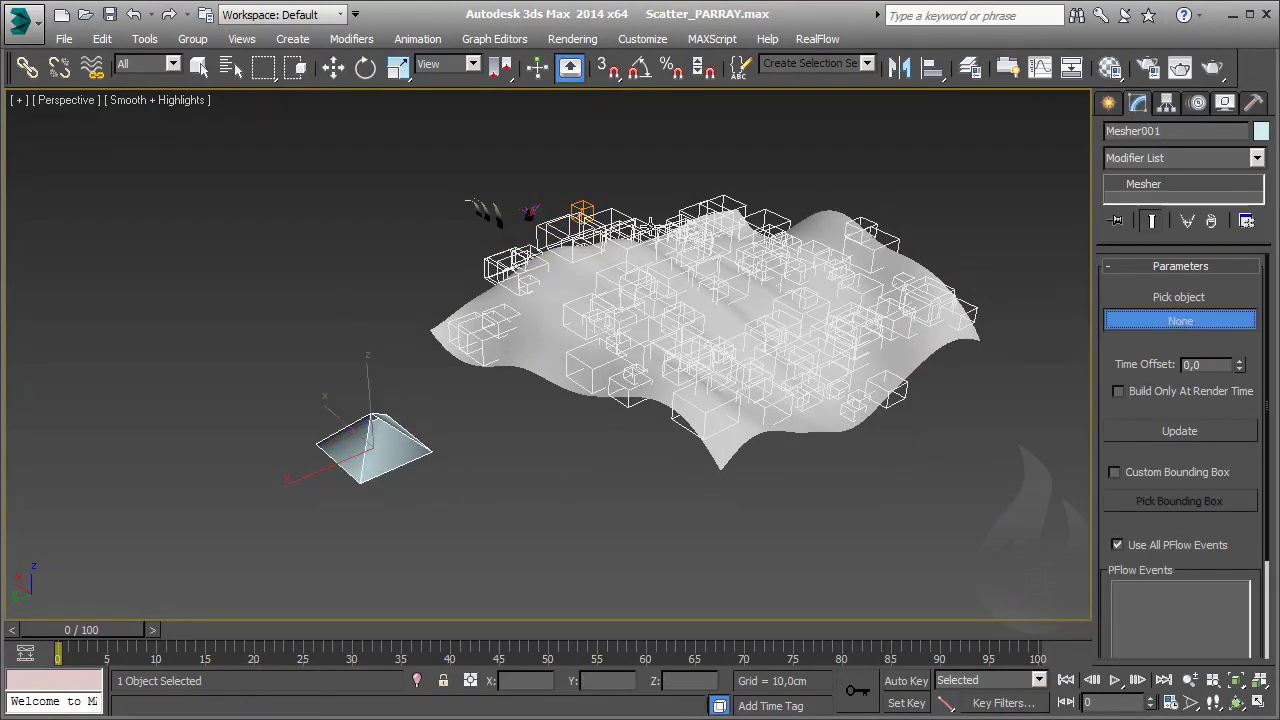
Pick PArray001 as the Mesher's source so it copies the grass clumps
left_click(582, 212)
scroll(713, 436, "up", 3)
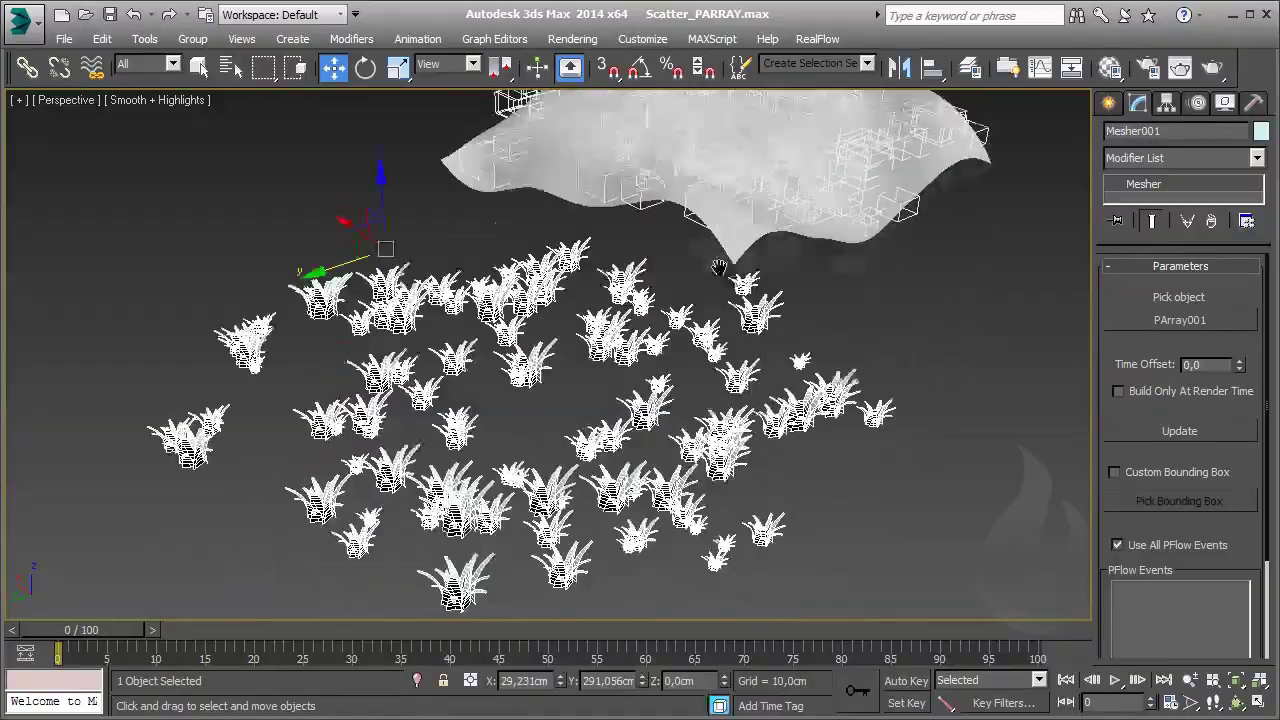
scroll(700, 400, "down", 5)
scroll(684, 346, "up", 8)
middle_click_drag(684, 346, 655, 373, "alt")
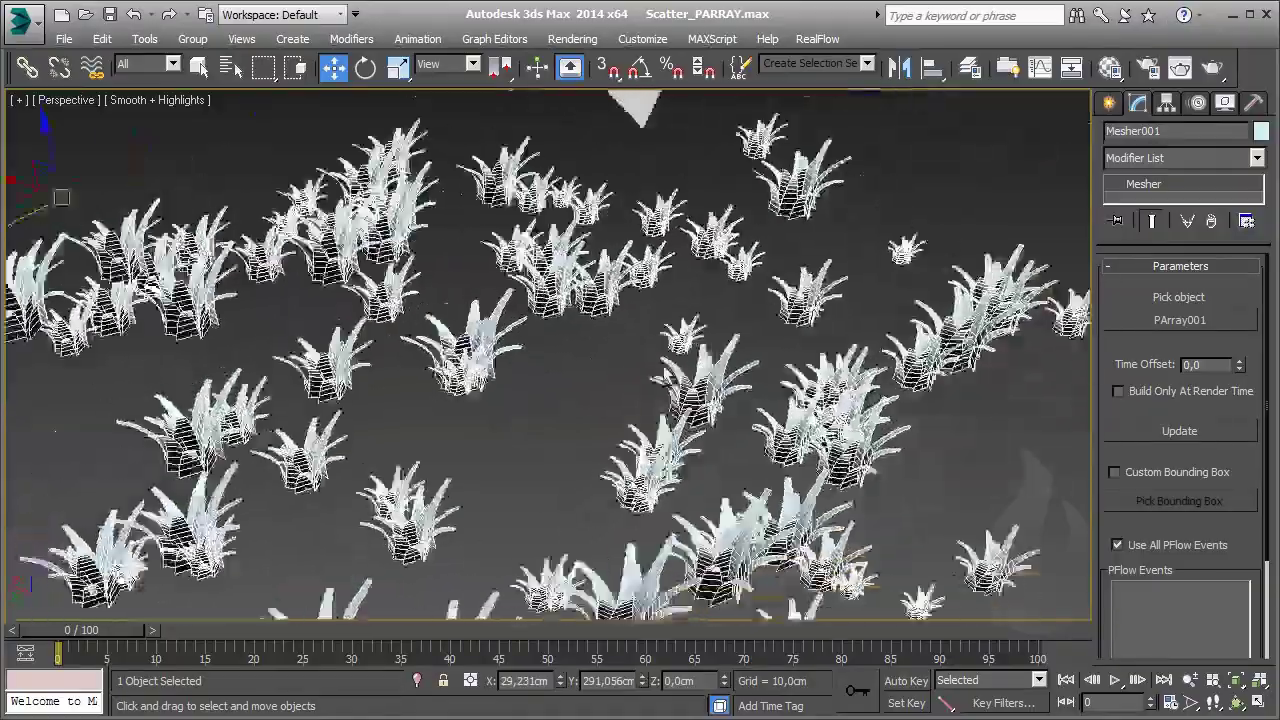
scroll(655, 373, "down", 2)
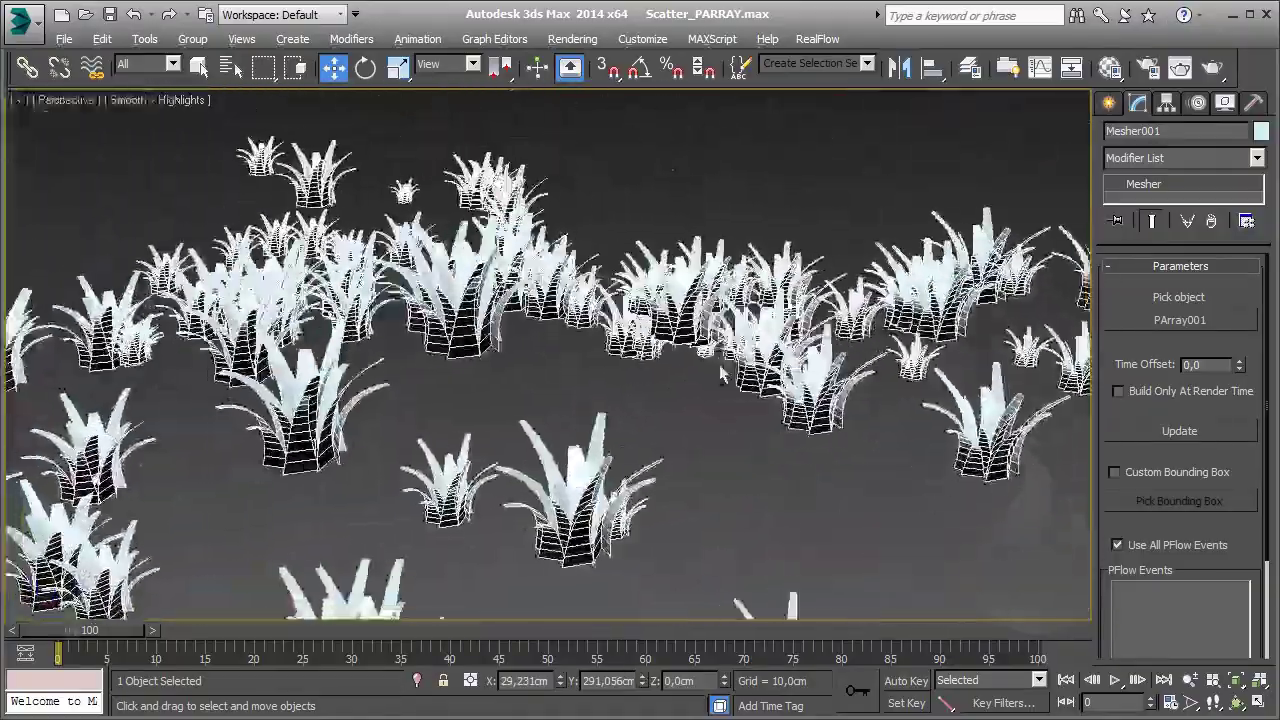
scroll(645, 370, "down", 3)
scroll(630, 368, "down", 4)
scroll(617, 366, "down", 3)
Convert Mesher001 to Editable Poly and clear the selection
right_click(617, 366)
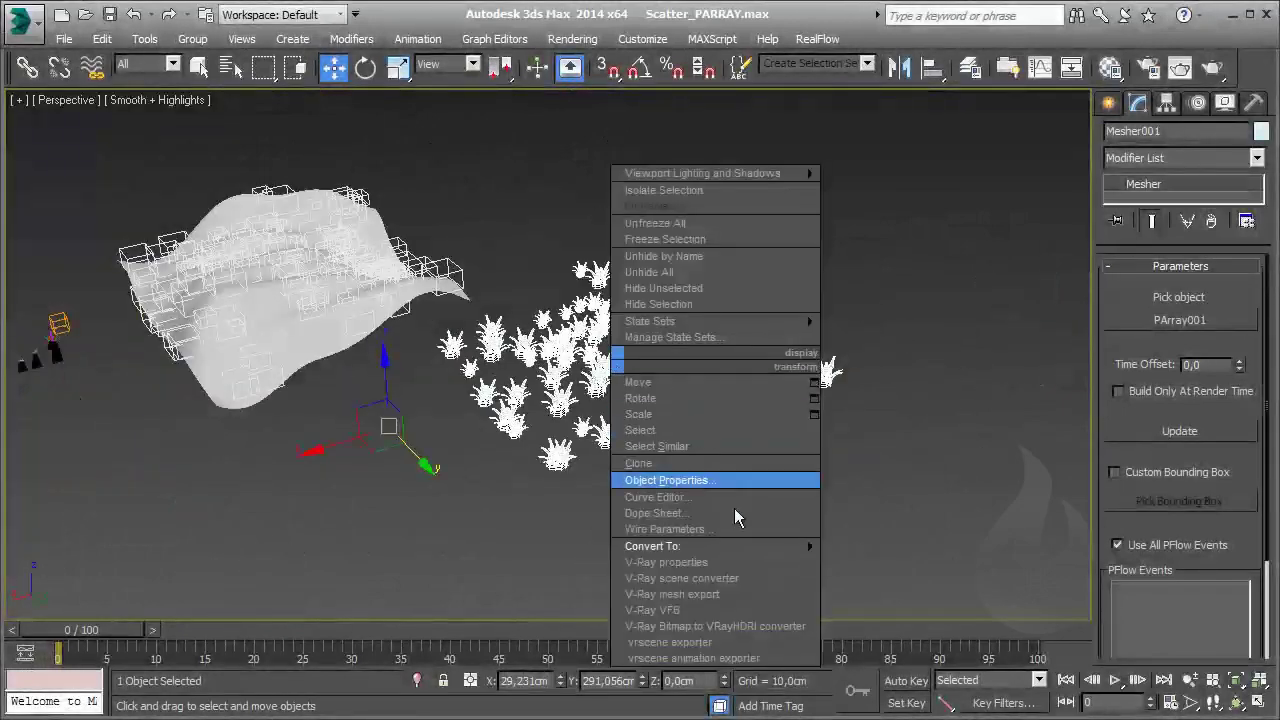
left_click(918, 560)
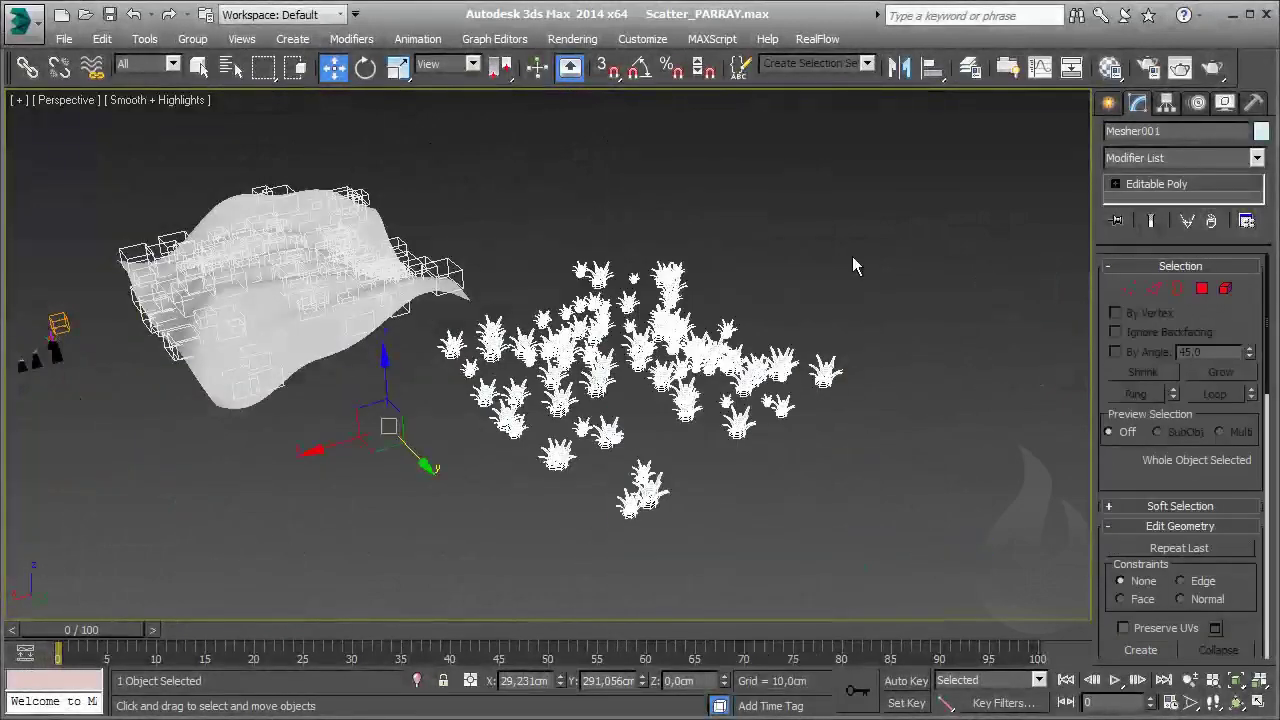
left_click_drag(852, 256, 420, 506)
left_click(490, 466)
middle_click_drag(490, 465, 540, 452, "alt")
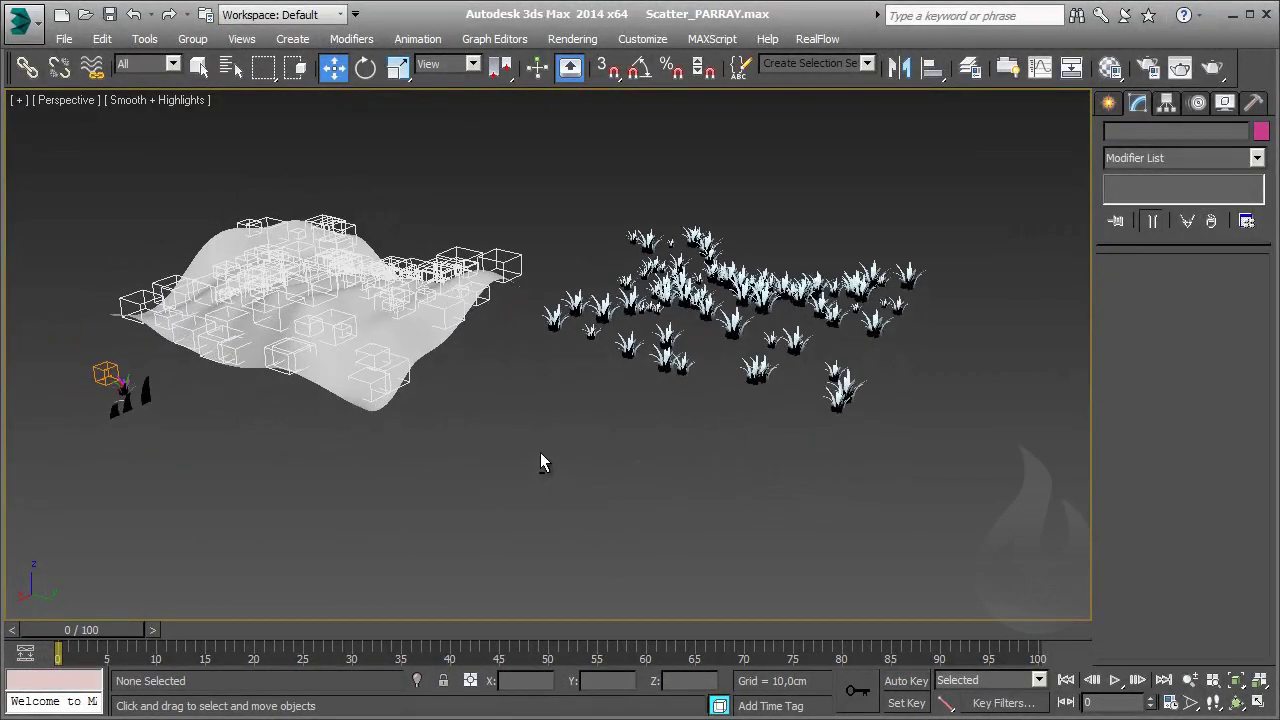
mouse_move(654, 464)
middle_mouse_down("alt")
mouse_move(414, 449)
mouse_move(587, 450)
middle_mouse_up("alt")
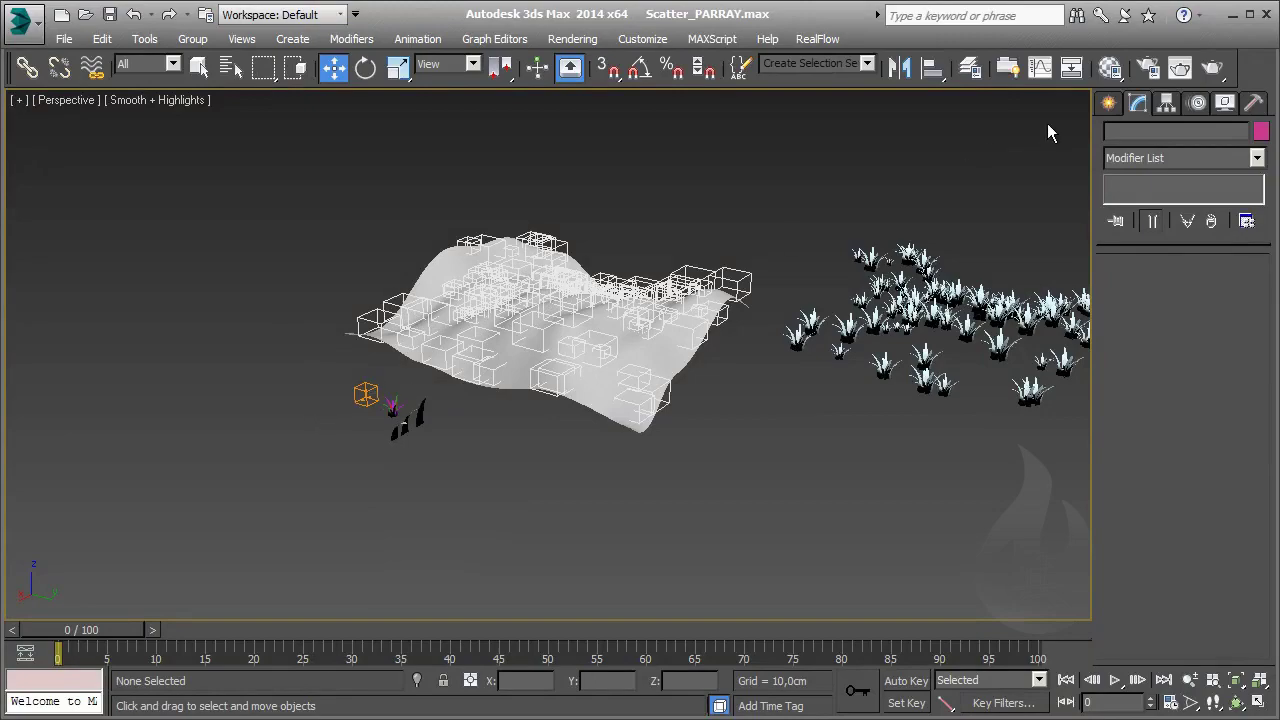
left_click(1108, 103)
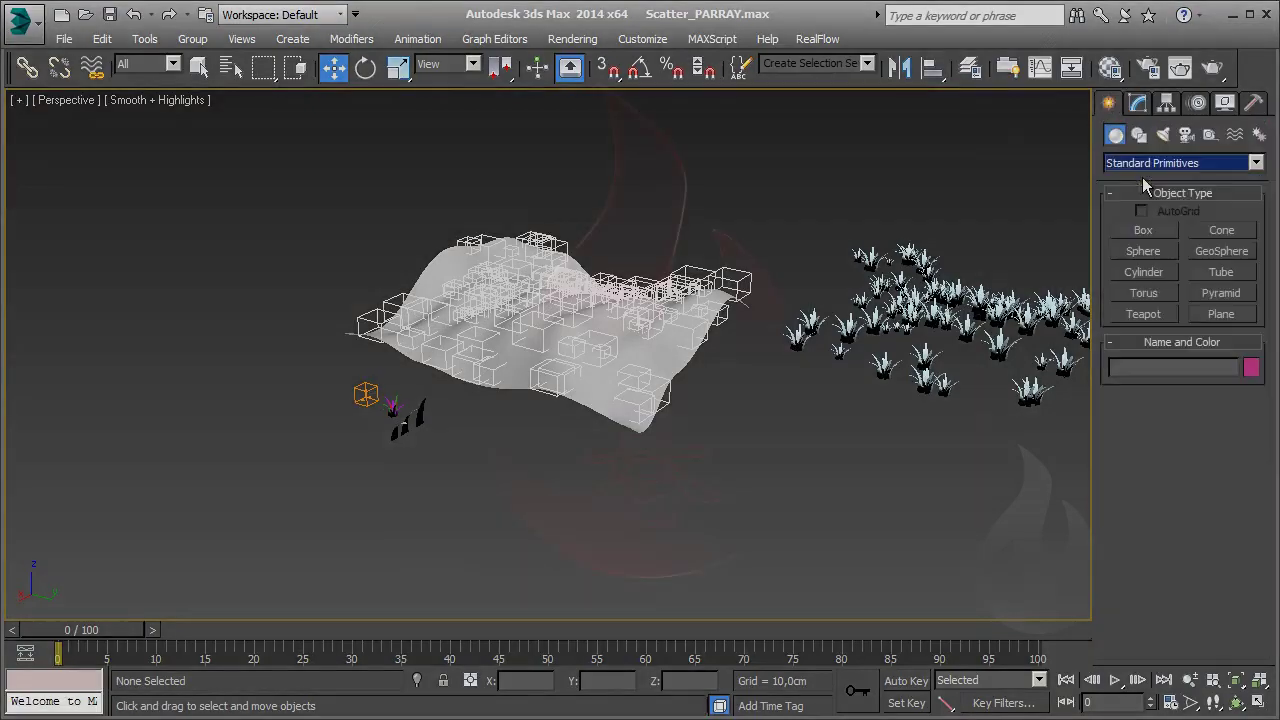